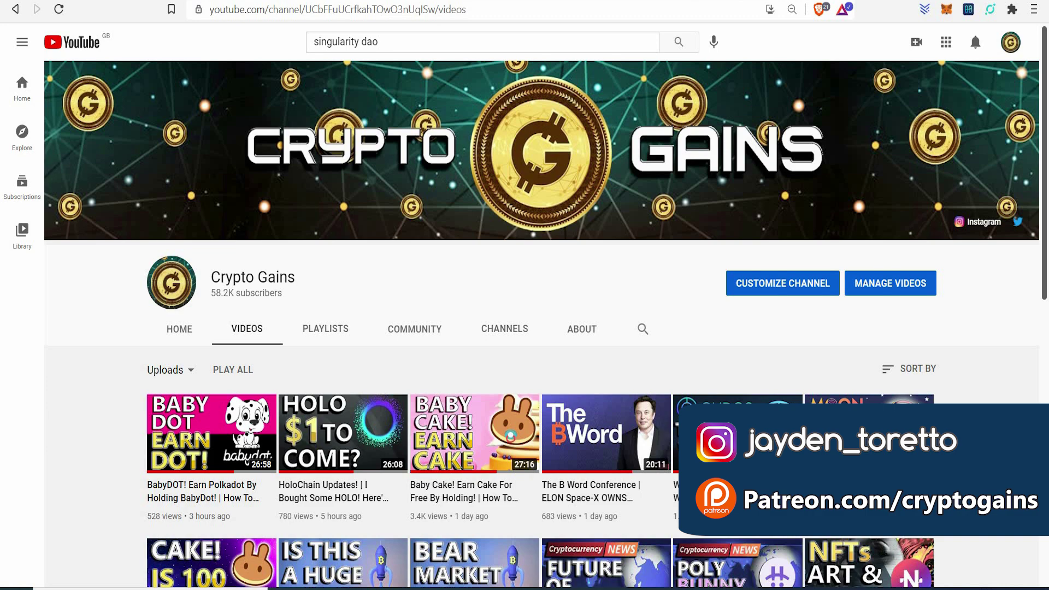
Switch from the Crypto Gains YouTube channel to the singularitydao.ai tab.
{"action": "key", "text": "ctrl+Tab"}
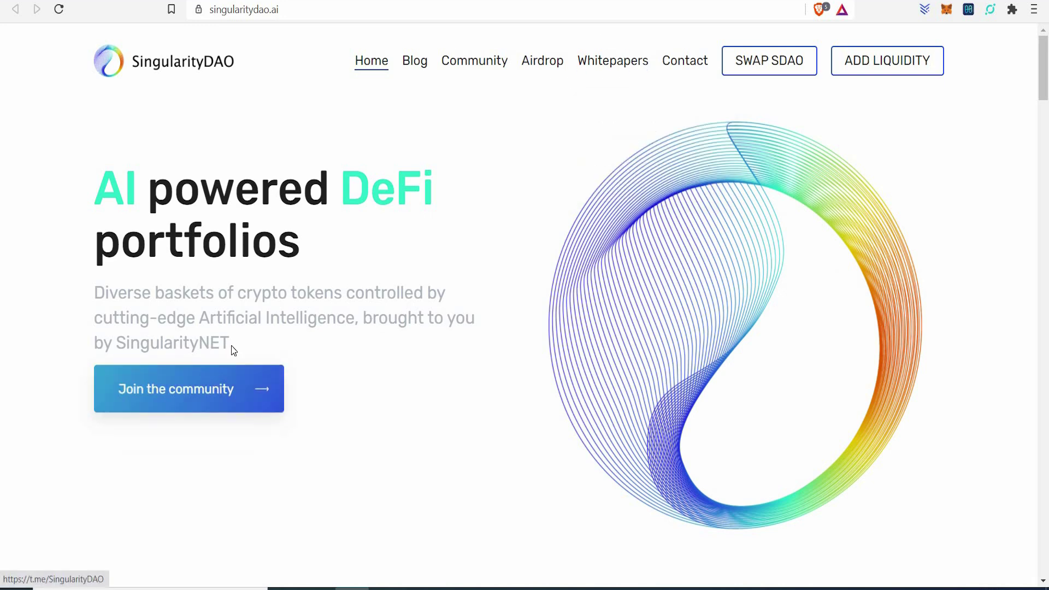
{"action": "left_click_drag", "start_coordinate": [231, 344], "coordinate": [117, 345]}
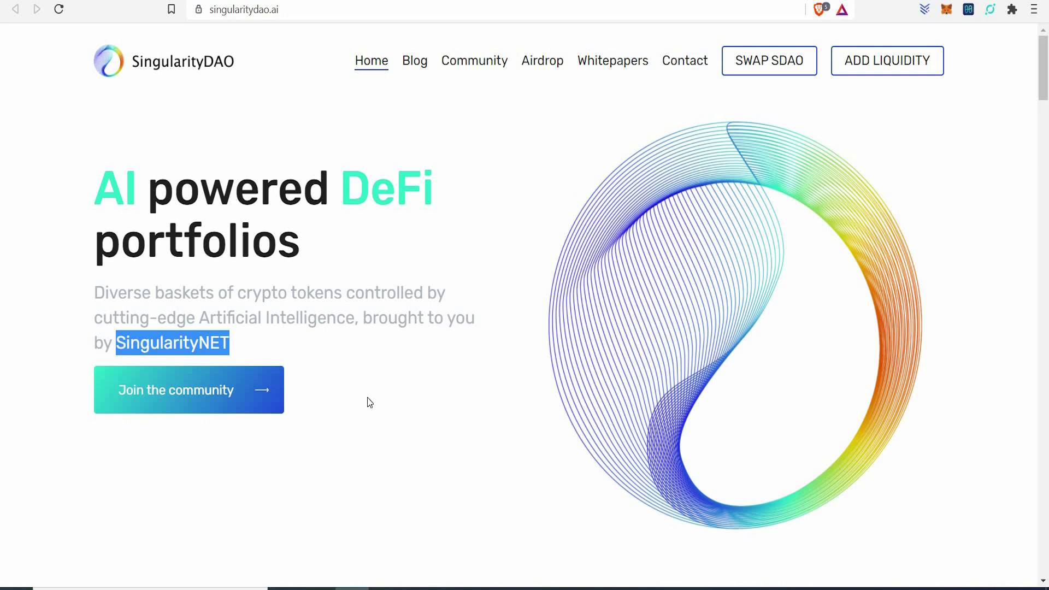
{"action": "scroll", "coordinate": [367, 400], "scroll_direction": "down", "scroll_amount": 5}
{"action": "scroll", "coordinate": [368, 401], "scroll_direction": "down", "scroll_amount": 1}
{"action": "scroll", "coordinate": [367, 401], "scroll_direction": "up", "scroll_amount": 8}
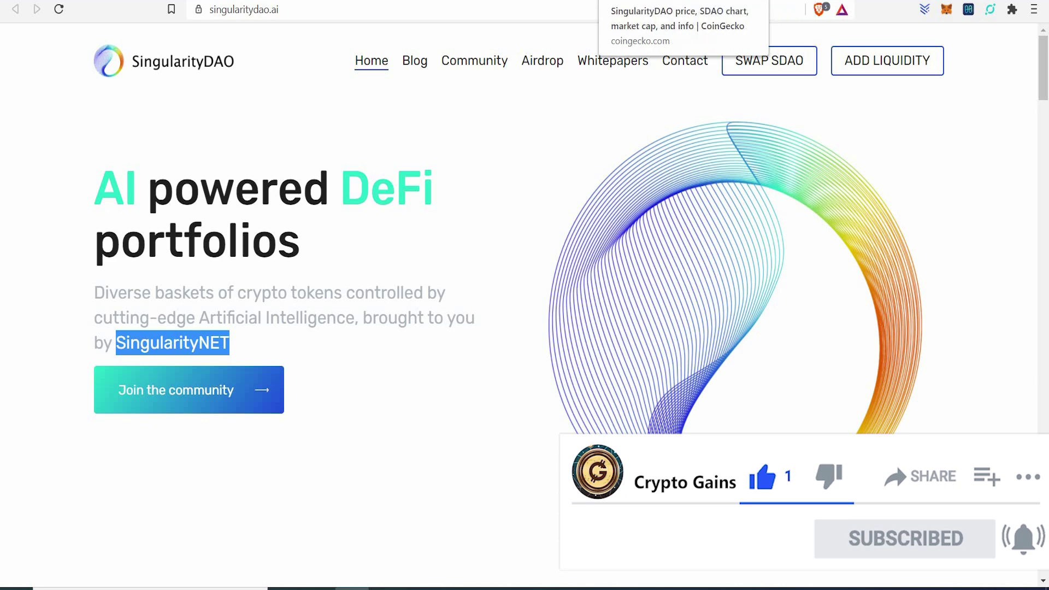
{"action": "left_click", "coordinate": [722, 1]}
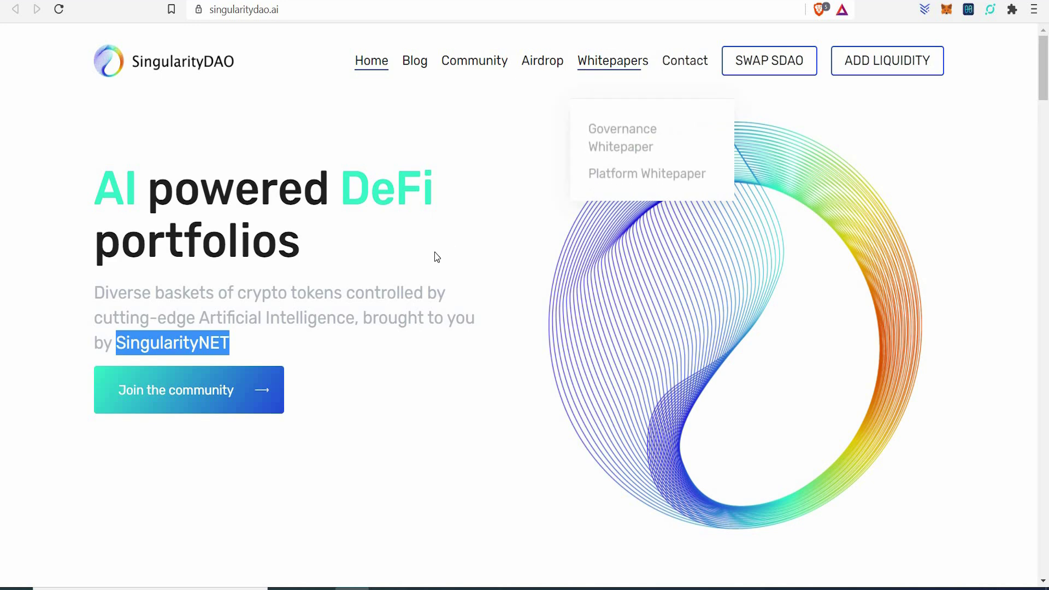
{"action": "scroll", "coordinate": [435, 256], "scroll_direction": "down", "scroll_amount": 2}
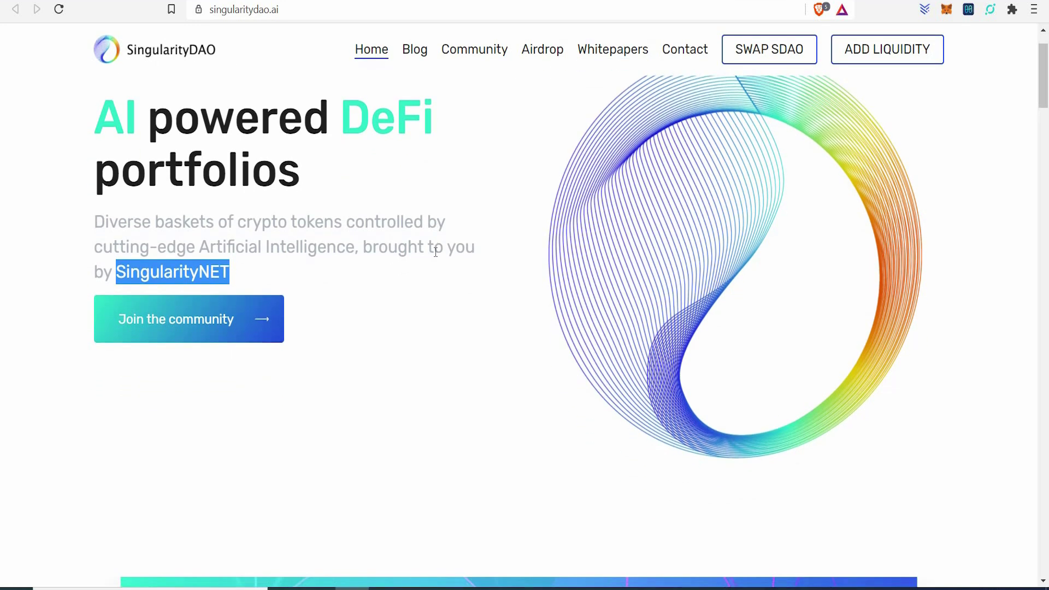
{"action": "scroll", "coordinate": [435, 252], "scroll_direction": "down", "scroll_amount": 2}
{"action": "scroll", "coordinate": [435, 252], "scroll_direction": "up", "scroll_amount": 3}
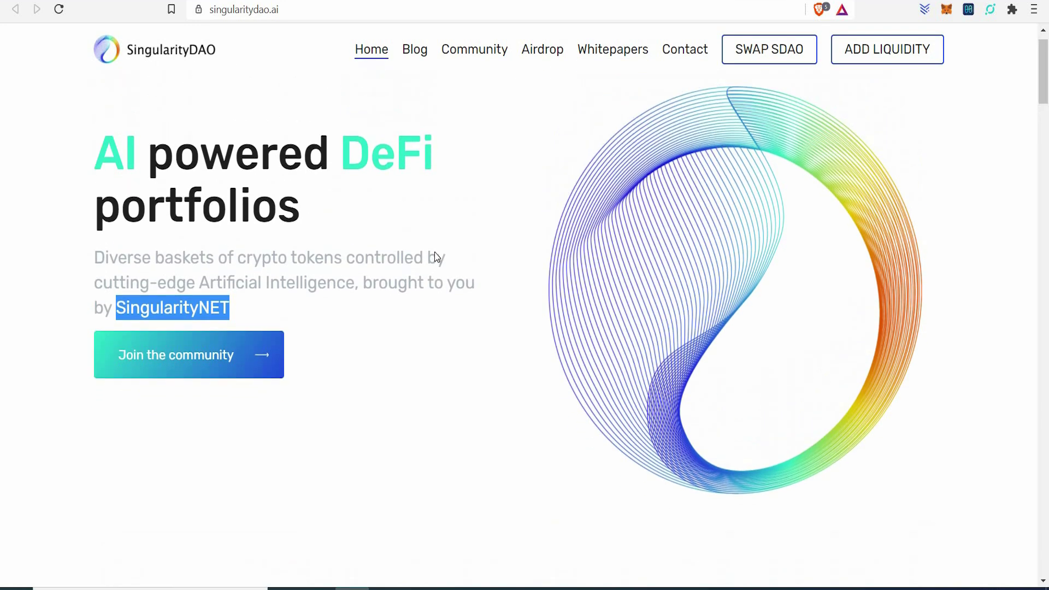
{"action": "scroll", "coordinate": [435, 252], "scroll_direction": "up", "scroll_amount": 1}
{"action": "left_click", "coordinate": [95, 277]}
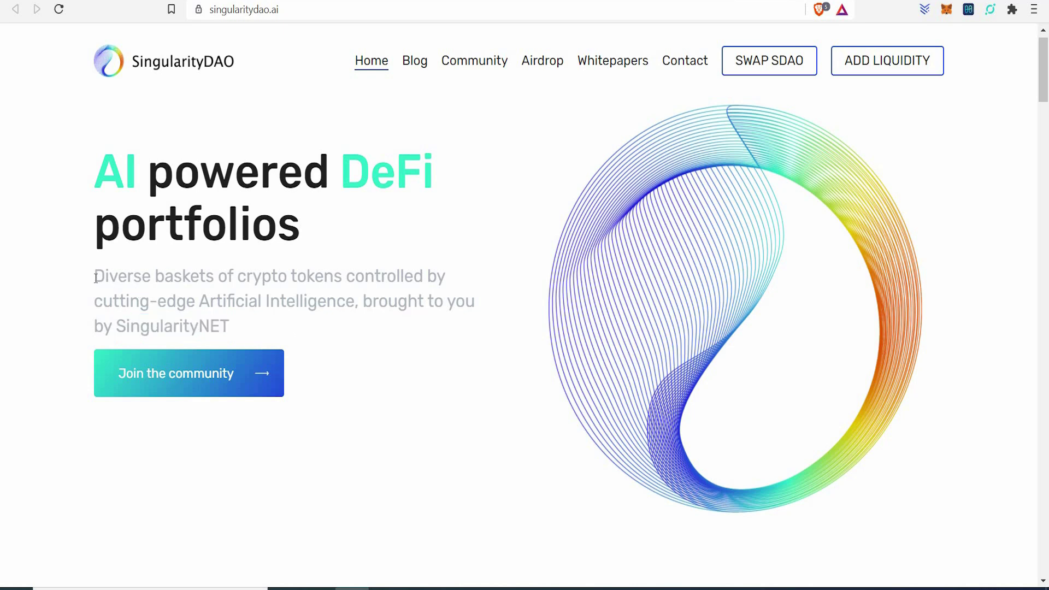
{"action": "mouse_move", "coordinate": [232, 277]}
{"action": "left_mouse_down"}
{"action": "mouse_move", "coordinate": [485, 302]}
{"action": "mouse_move", "coordinate": [482, 345]}
{"action": "left_mouse_up"}
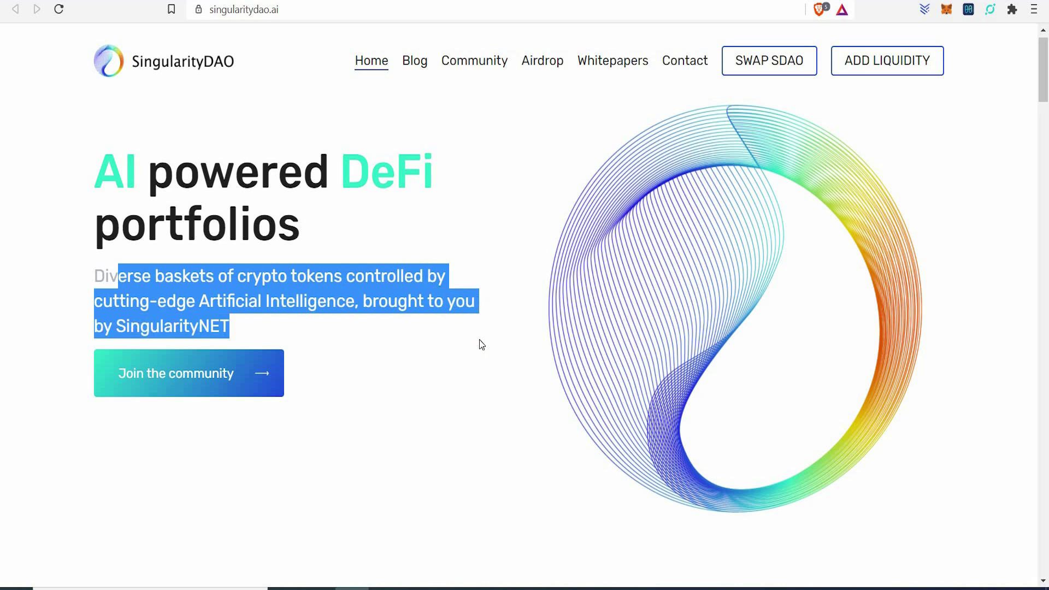
{"action": "left_click", "coordinate": [481, 345]}
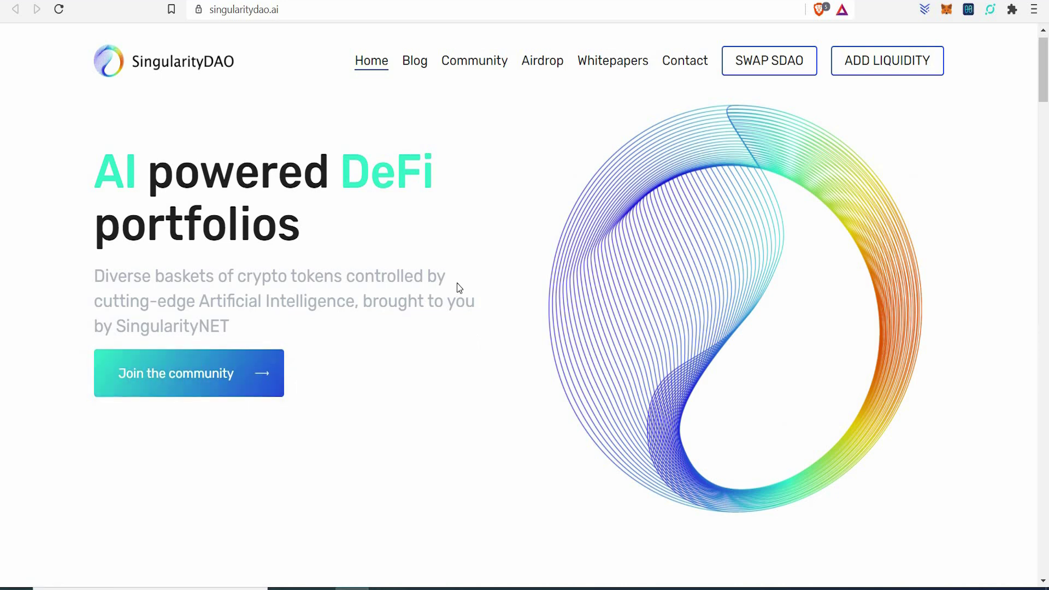
{"action": "scroll", "coordinate": [457, 287], "scroll_direction": "down", "scroll_amount": 1}
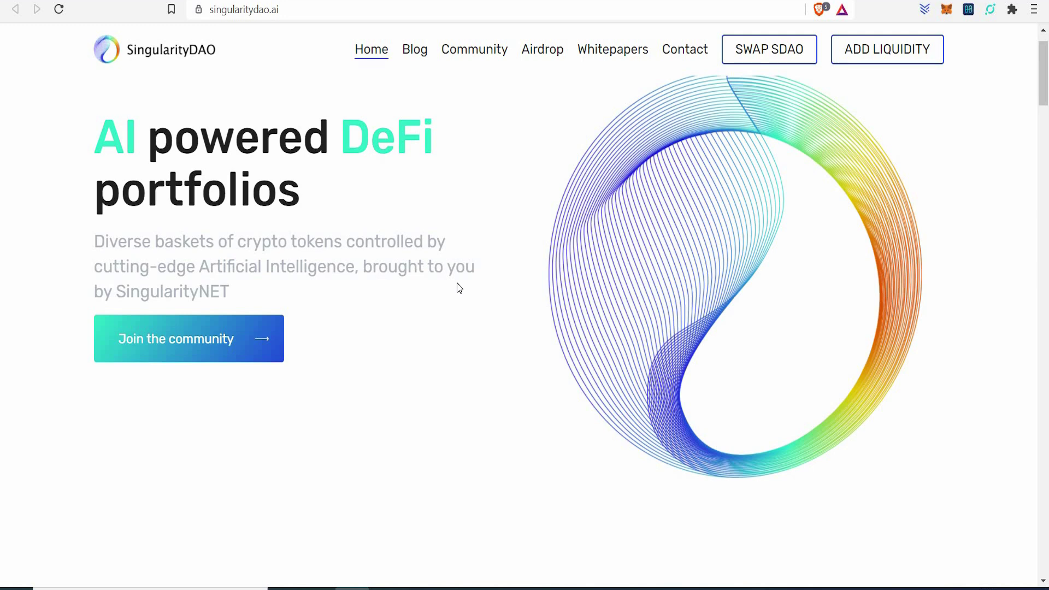
{"action": "scroll", "coordinate": [452, 305], "scroll_direction": "down", "scroll_amount": 1}
{"action": "scroll", "coordinate": [445, 305], "scroll_direction": "down", "scroll_amount": 1}
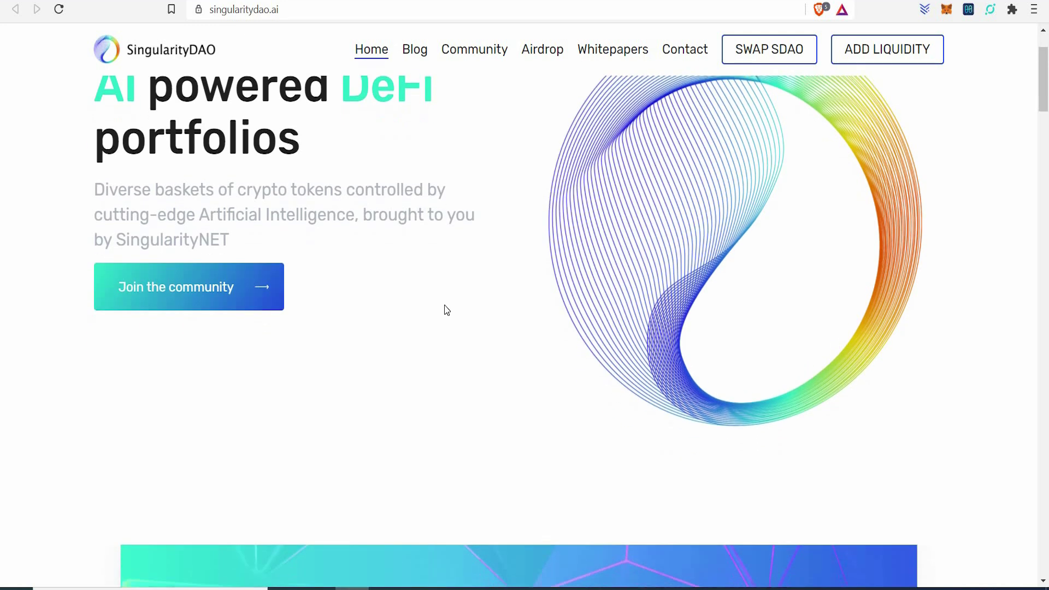
{"action": "scroll", "coordinate": [444, 305], "scroll_direction": "down", "scroll_amount": 2}
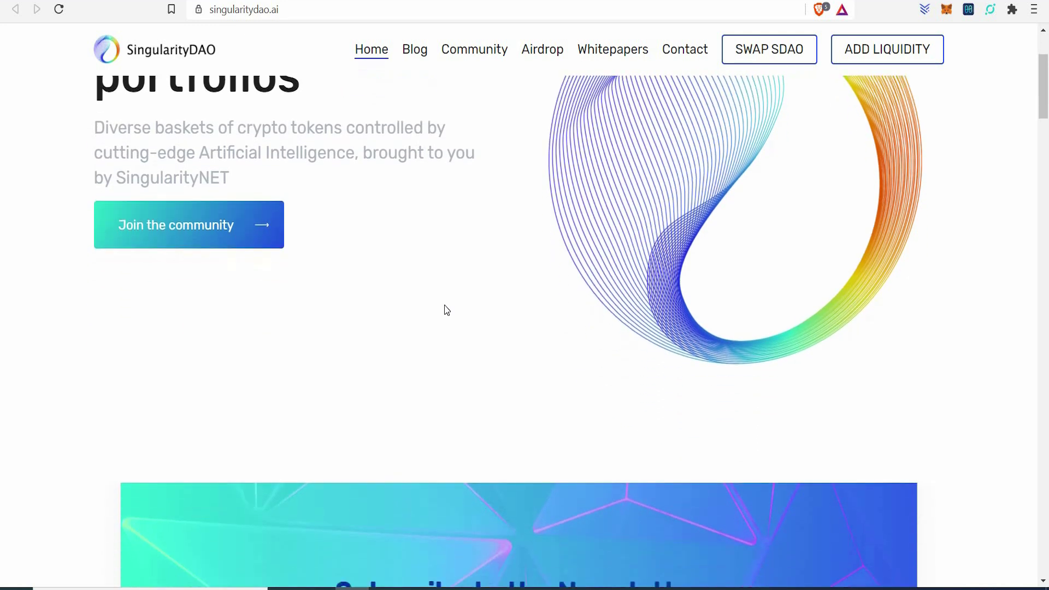
{"action": "scroll", "coordinate": [444, 306], "scroll_direction": "down", "scroll_amount": 2}
{"action": "scroll", "coordinate": [445, 305], "scroll_direction": "down", "scroll_amount": 1}
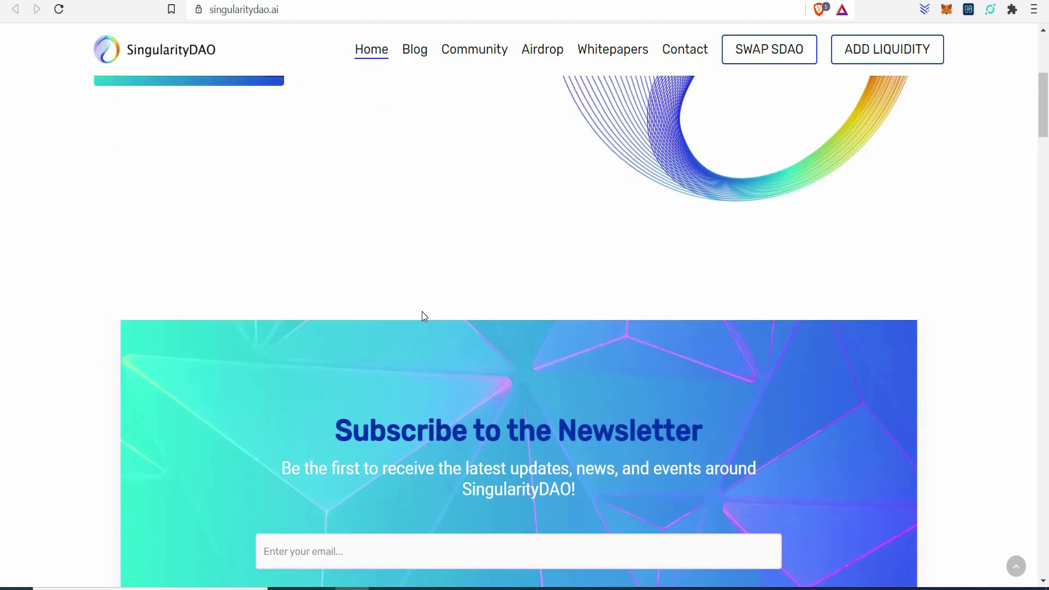
{"action": "scroll", "coordinate": [422, 312], "scroll_direction": "up", "scroll_amount": 10}
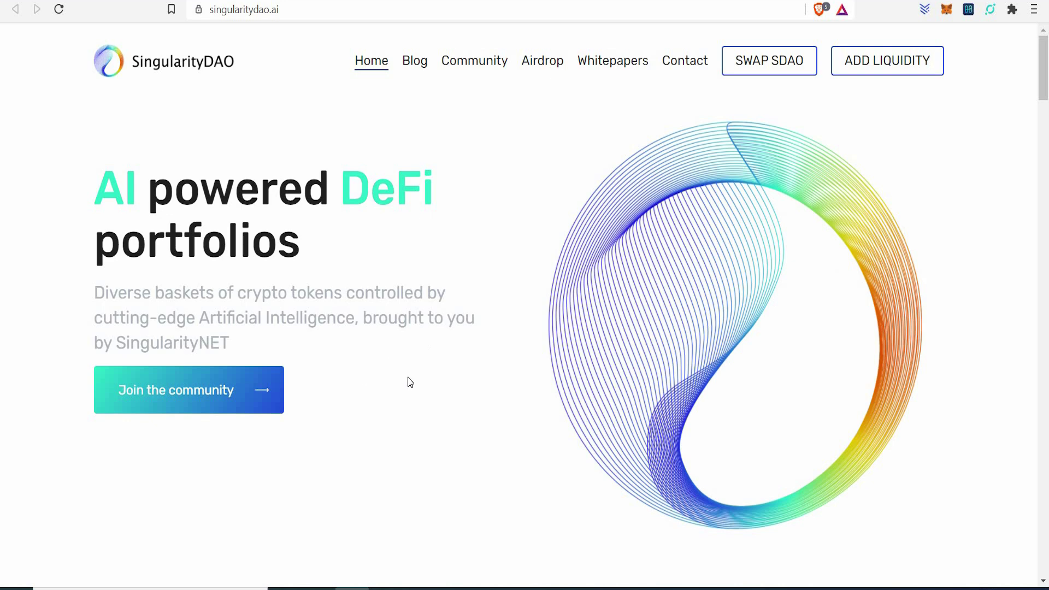
{"action": "scroll", "coordinate": [408, 377], "scroll_direction": "down", "scroll_amount": 4}
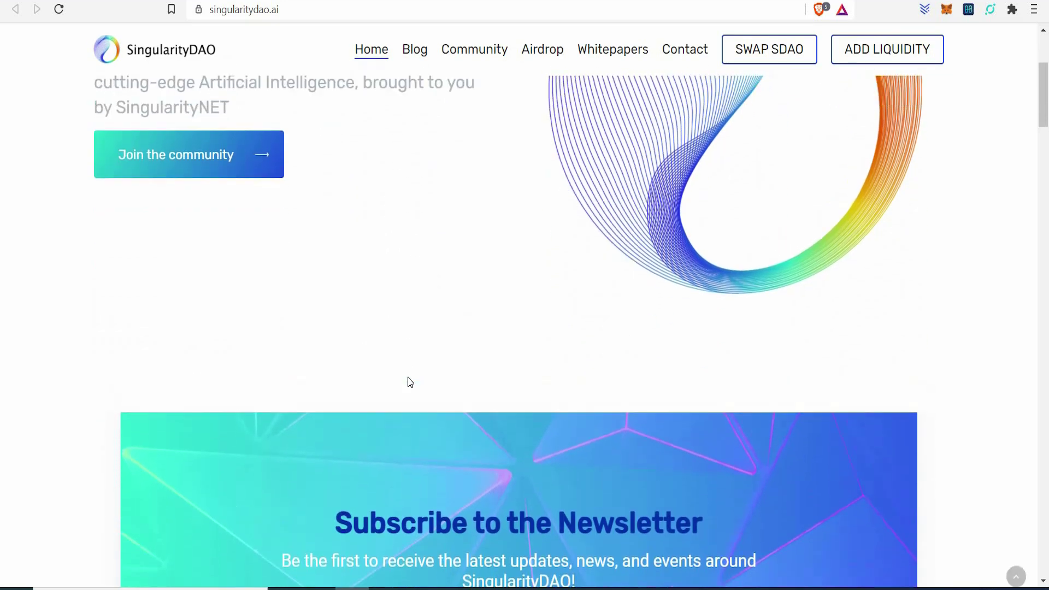
{"action": "scroll", "coordinate": [407, 377], "scroll_direction": "up", "scroll_amount": 2}
{"action": "scroll", "coordinate": [408, 378], "scroll_direction": "down", "scroll_amount": 3}
{"action": "scroll", "coordinate": [407, 377], "scroll_direction": "down", "scroll_amount": 3}
{"action": "scroll", "coordinate": [407, 377], "scroll_direction": "down", "scroll_amount": 3}
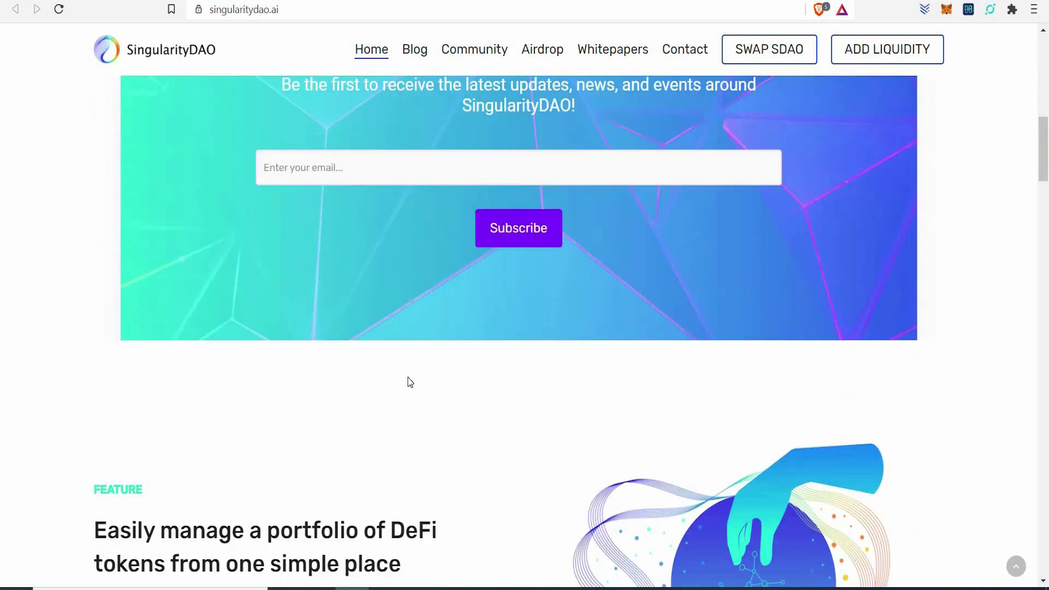
{"action": "scroll", "coordinate": [408, 377], "scroll_direction": "down", "scroll_amount": 2}
{"action": "scroll", "coordinate": [408, 377], "scroll_direction": "down", "scroll_amount": 2}
{"action": "scroll", "coordinate": [408, 378], "scroll_direction": "down", "scroll_amount": 1}
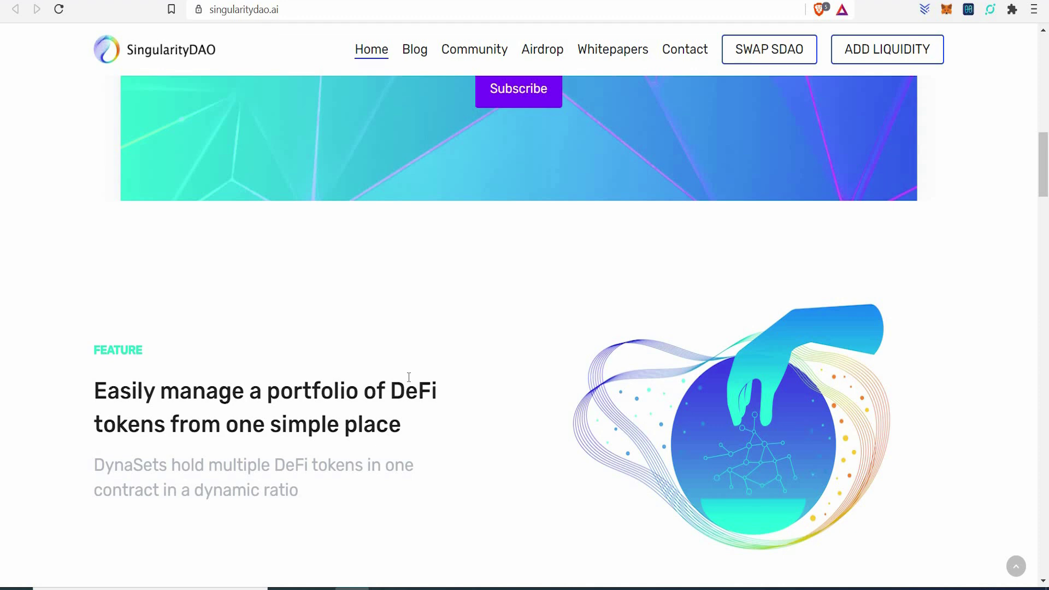
{"action": "scroll", "coordinate": [408, 378], "scroll_direction": "down", "scroll_amount": 2}
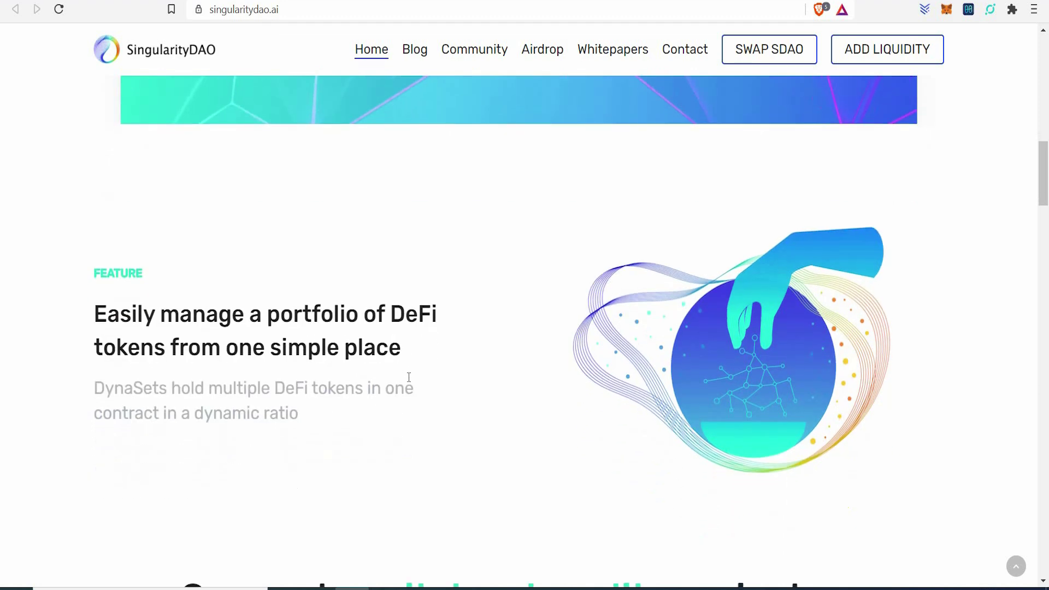
{"action": "scroll", "coordinate": [408, 377], "scroll_direction": "down", "scroll_amount": 1}
{"action": "scroll", "coordinate": [407, 377], "scroll_direction": "down", "scroll_amount": 2}
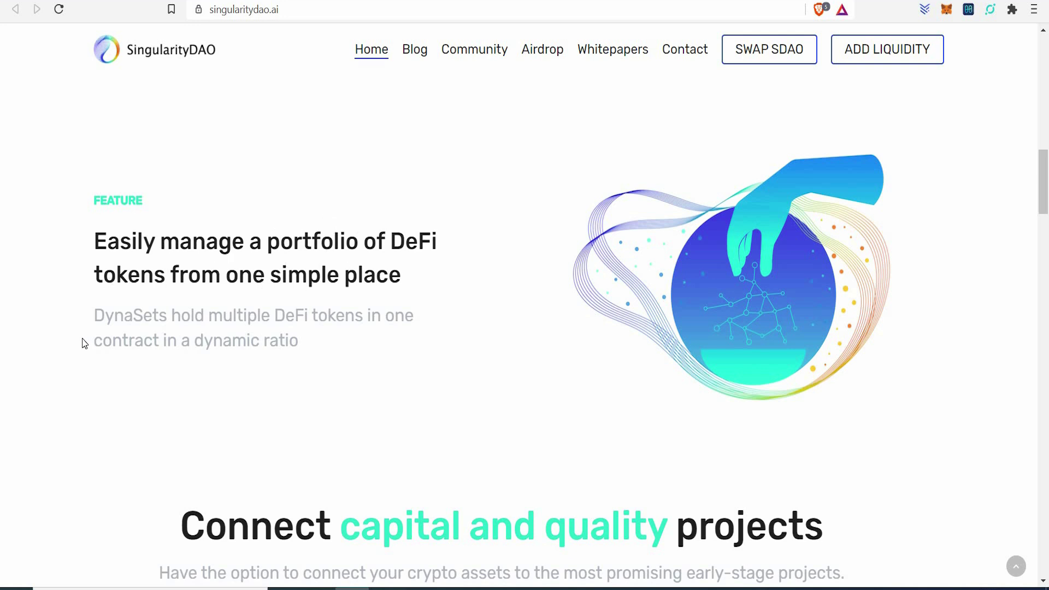
Highlight the DynaSets paragraph on the SingularityDAO homepage, then clear the highlight.
{"action": "mouse_move", "coordinate": [95, 320]}
{"action": "left_mouse_down"}
{"action": "mouse_move", "coordinate": [403, 310]}
{"action": "mouse_move", "coordinate": [410, 340]}
{"action": "left_mouse_up"}
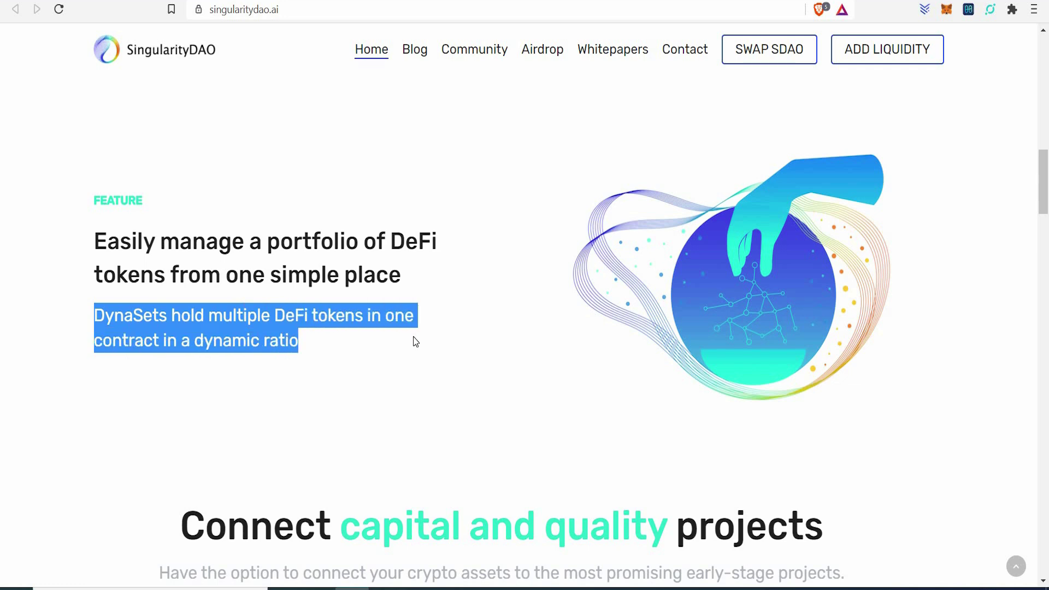
{"action": "left_click", "coordinate": [503, 378]}
{"action": "scroll", "coordinate": [503, 378], "scroll_direction": "down", "scroll_amount": 1}
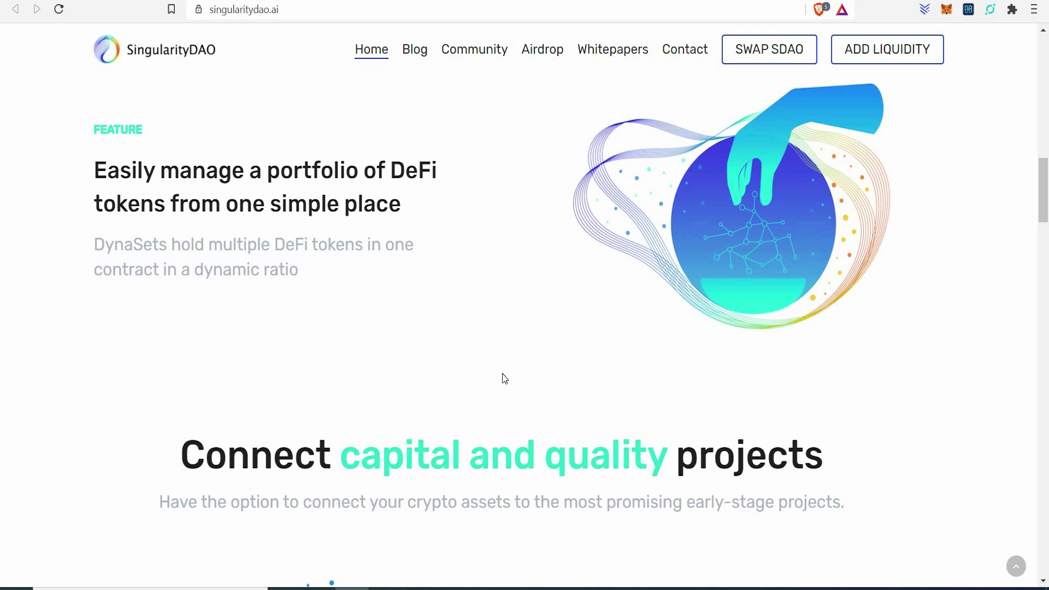
{"action": "scroll", "coordinate": [503, 378], "scroll_direction": "down", "scroll_amount": 3}
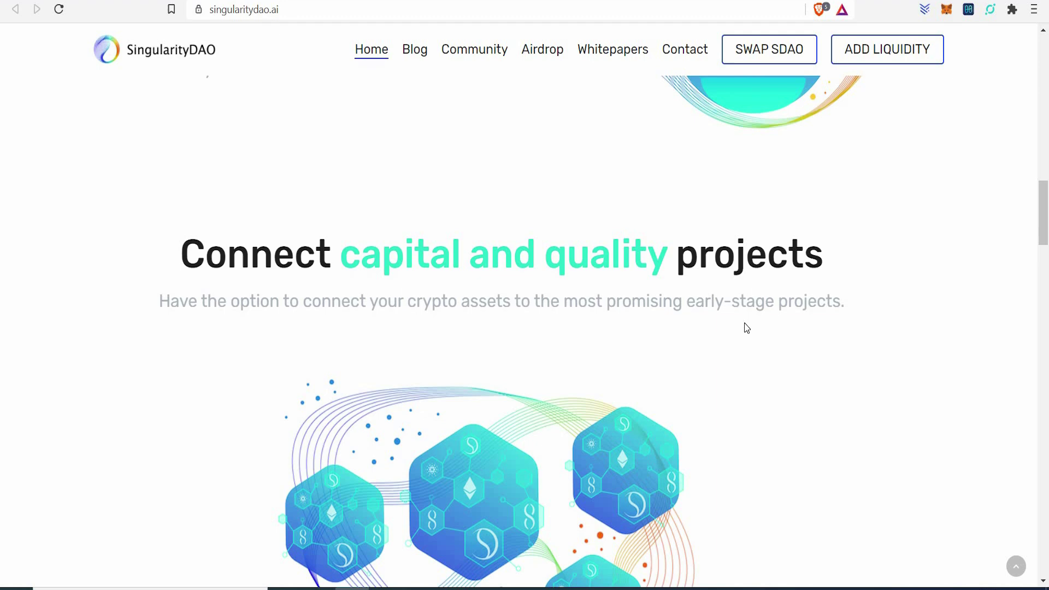
{"action": "scroll", "coordinate": [764, 348], "scroll_direction": "down", "scroll_amount": 3}
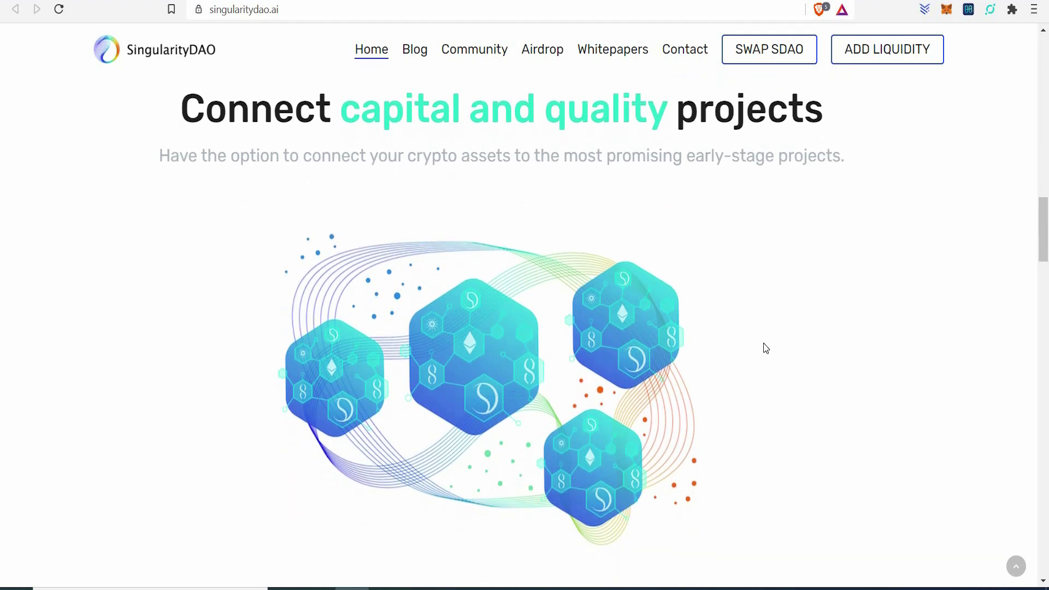
{"action": "scroll", "coordinate": [764, 348], "scroll_direction": "down", "scroll_amount": 4}
{"action": "scroll", "coordinate": [764, 344], "scroll_direction": "down", "scroll_amount": 3}
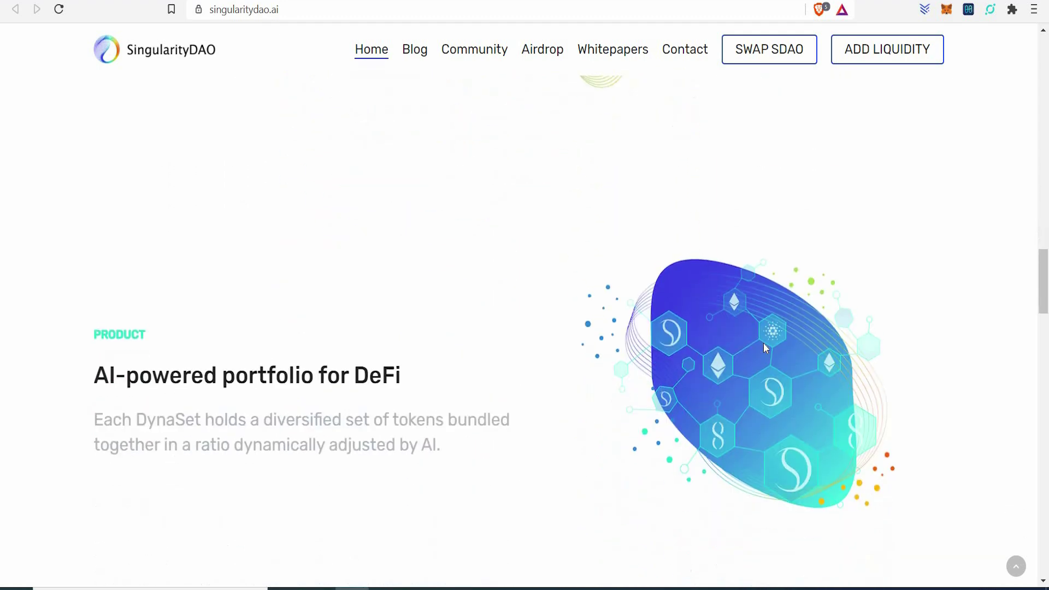
{"action": "scroll", "coordinate": [763, 344], "scroll_direction": "down", "scroll_amount": 2}
{"action": "scroll", "coordinate": [763, 344], "scroll_direction": "down", "scroll_amount": 1}
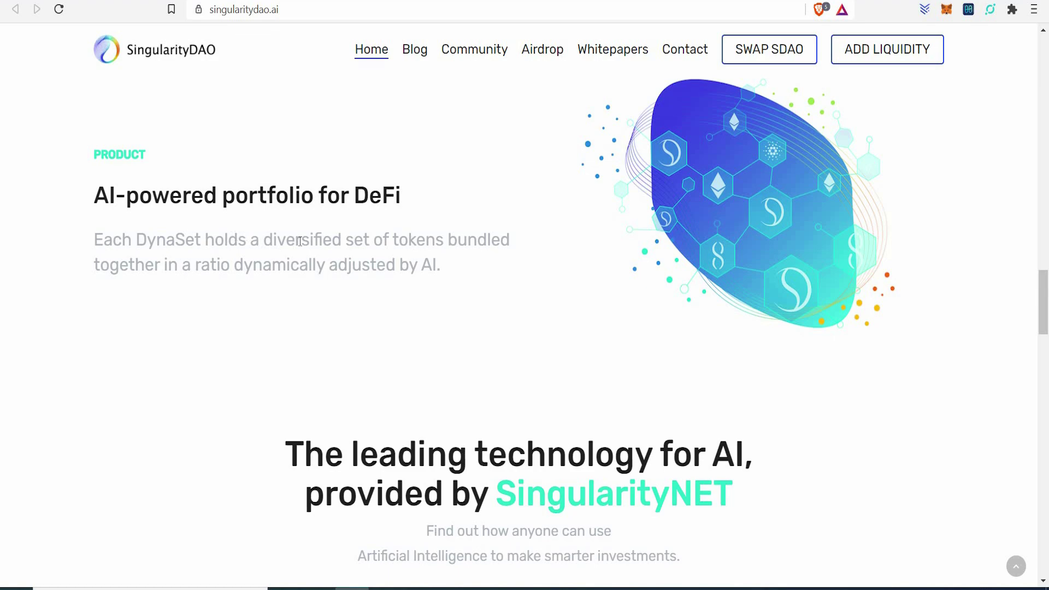
{"action": "scroll", "coordinate": [300, 240], "scroll_direction": "down", "scroll_amount": 5}
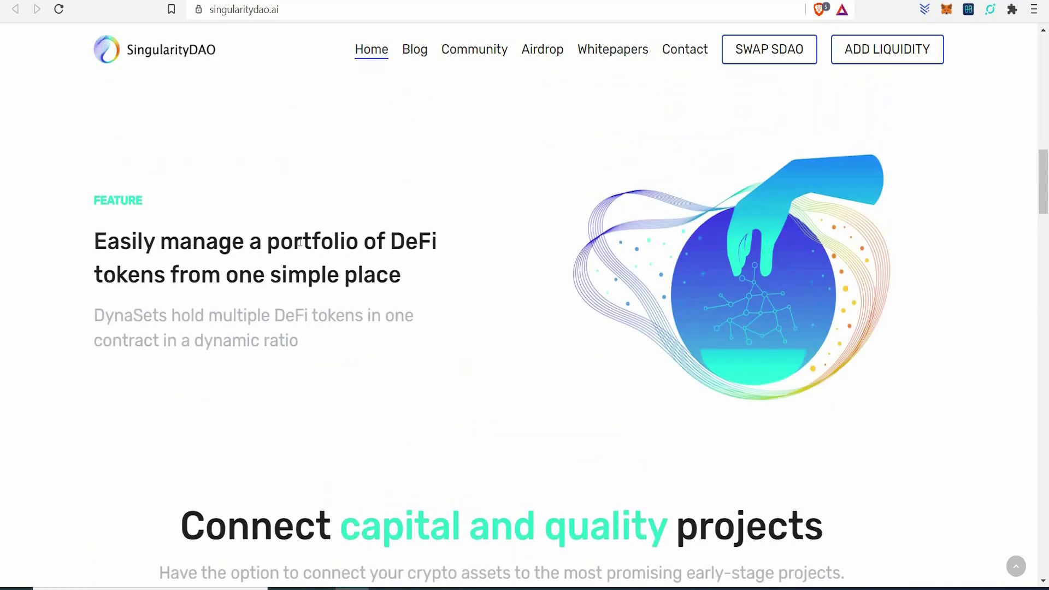
{"action": "scroll", "coordinate": [303, 240], "scroll_direction": "down", "scroll_amount": 5}
{"action": "scroll", "coordinate": [304, 240], "scroll_direction": "down", "scroll_amount": 5}
{"action": "scroll", "coordinate": [303, 240], "scroll_direction": "down", "scroll_amount": 5}
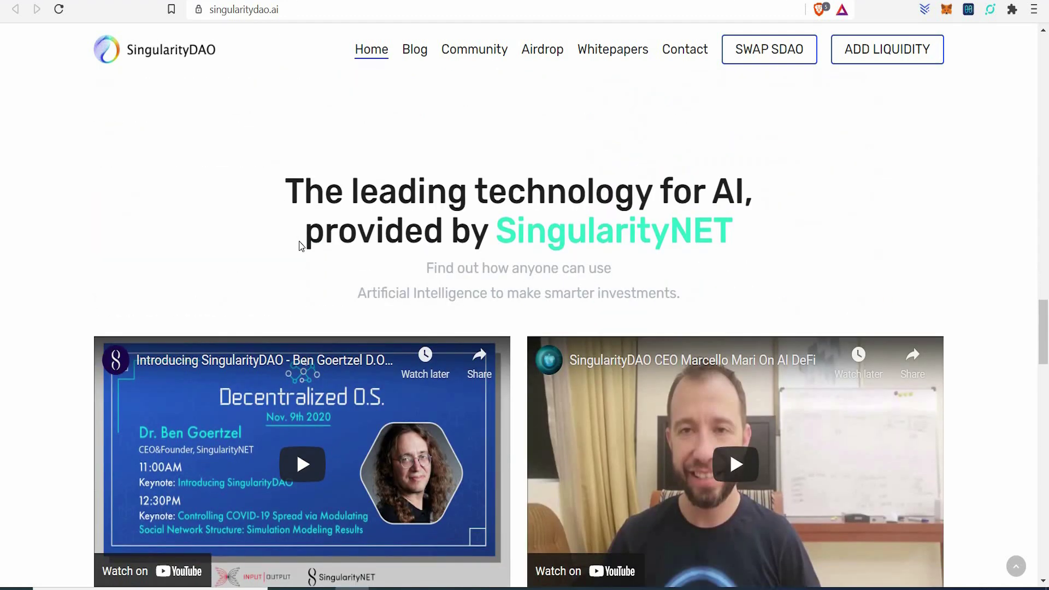
{"action": "scroll", "coordinate": [300, 245], "scroll_direction": "down", "scroll_amount": 2}
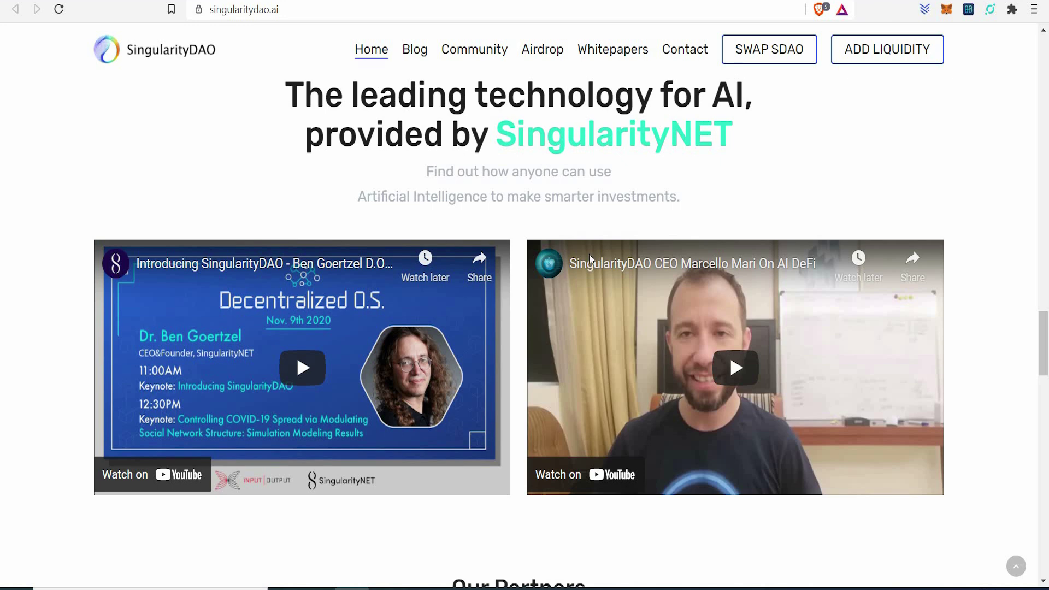
{"action": "scroll", "coordinate": [964, 142], "scroll_direction": "down", "scroll_amount": 1}
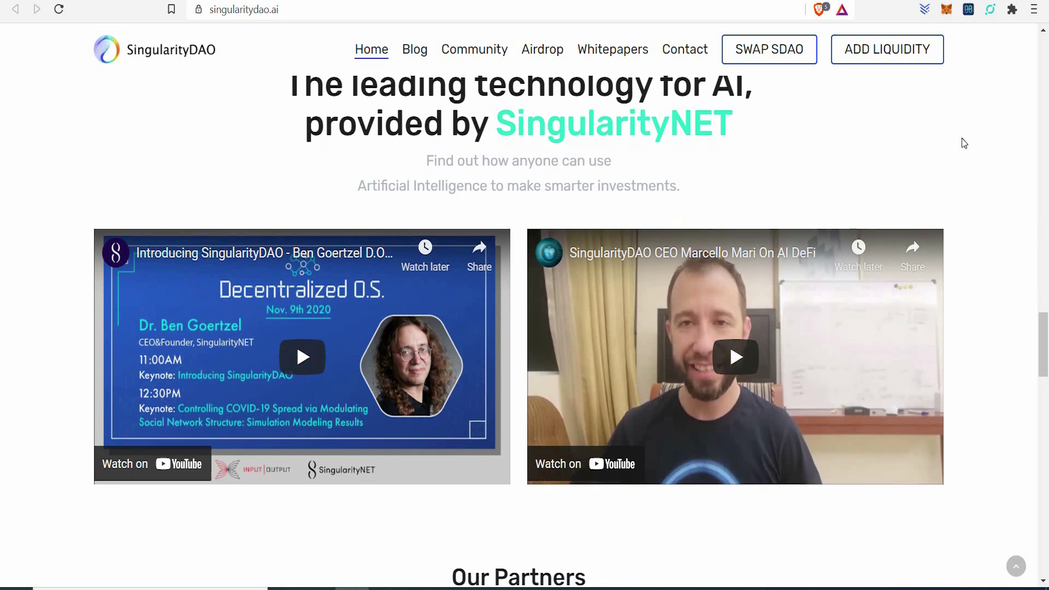
{"action": "scroll", "coordinate": [964, 143], "scroll_direction": "down", "scroll_amount": 3}
{"action": "scroll", "coordinate": [965, 143], "scroll_direction": "down", "scroll_amount": 2}
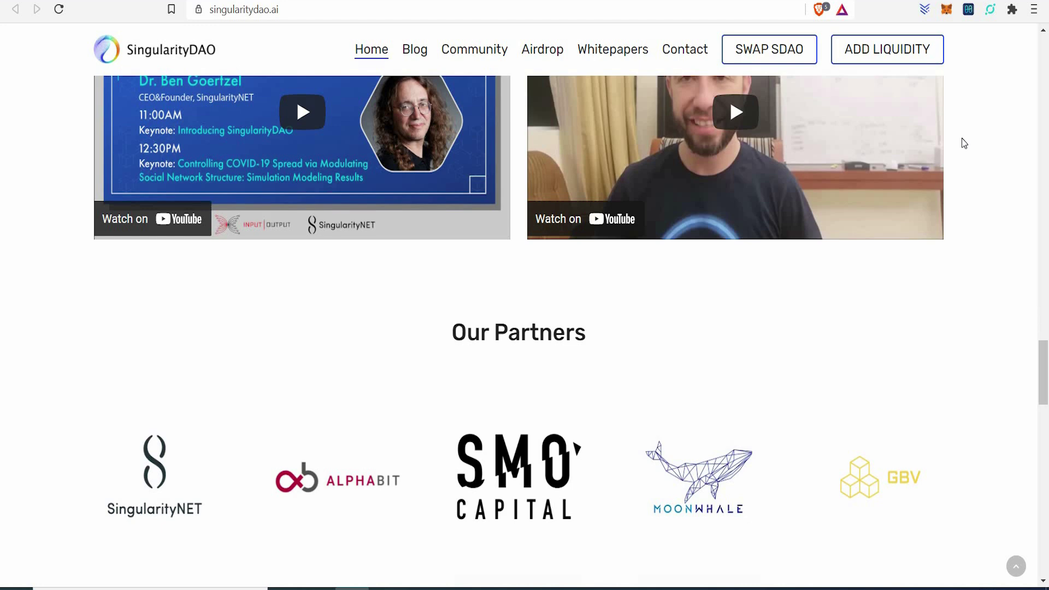
{"action": "scroll", "coordinate": [963, 143], "scroll_direction": "down", "scroll_amount": 2}
{"action": "scroll", "coordinate": [964, 142], "scroll_direction": "down", "scroll_amount": 2}
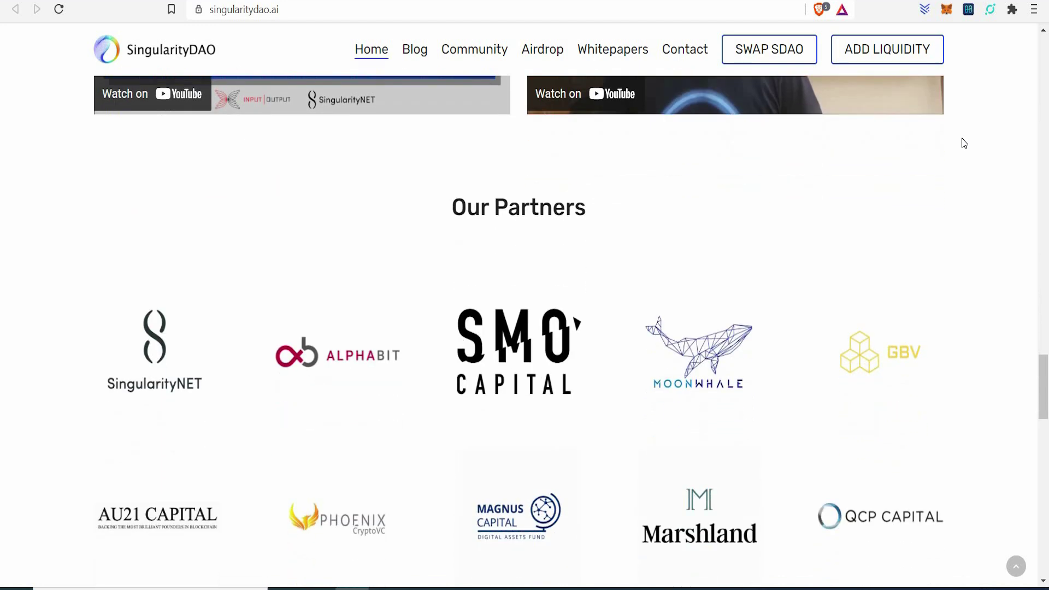
{"action": "scroll", "coordinate": [964, 143], "scroll_direction": "down", "scroll_amount": 1}
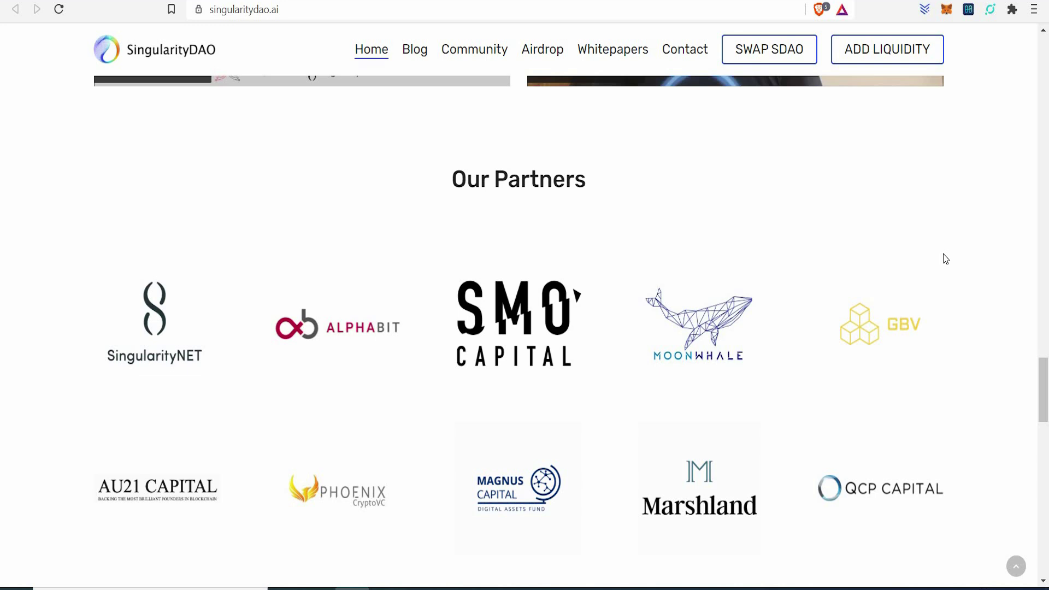
{"action": "scroll", "coordinate": [945, 259], "scroll_direction": "down", "scroll_amount": 2}
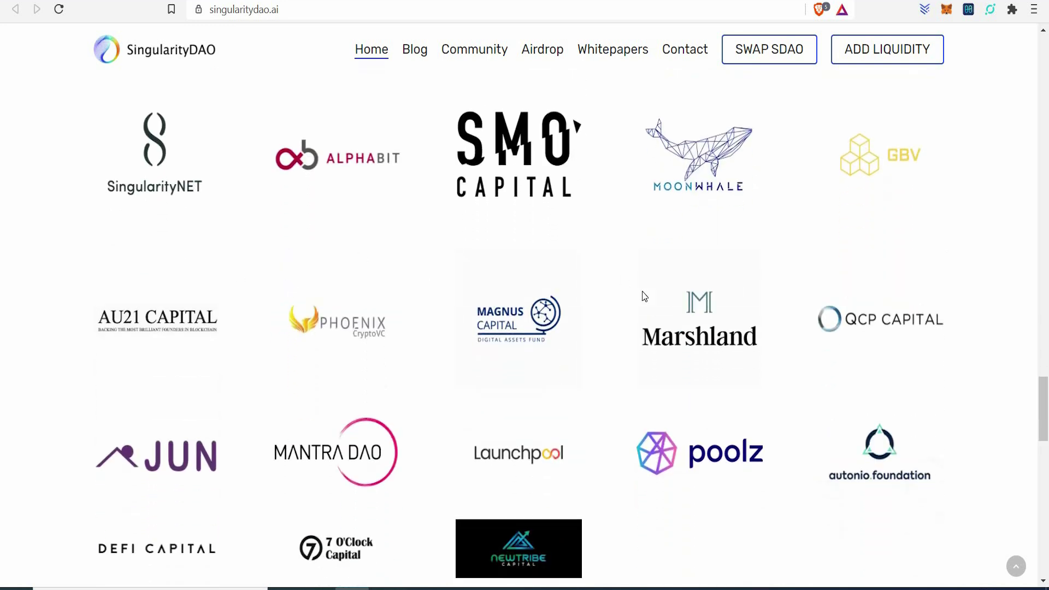
{"action": "scroll", "coordinate": [642, 291], "scroll_direction": "down", "scroll_amount": 3}
{"action": "scroll", "coordinate": [642, 290], "scroll_direction": "down", "scroll_amount": 2}
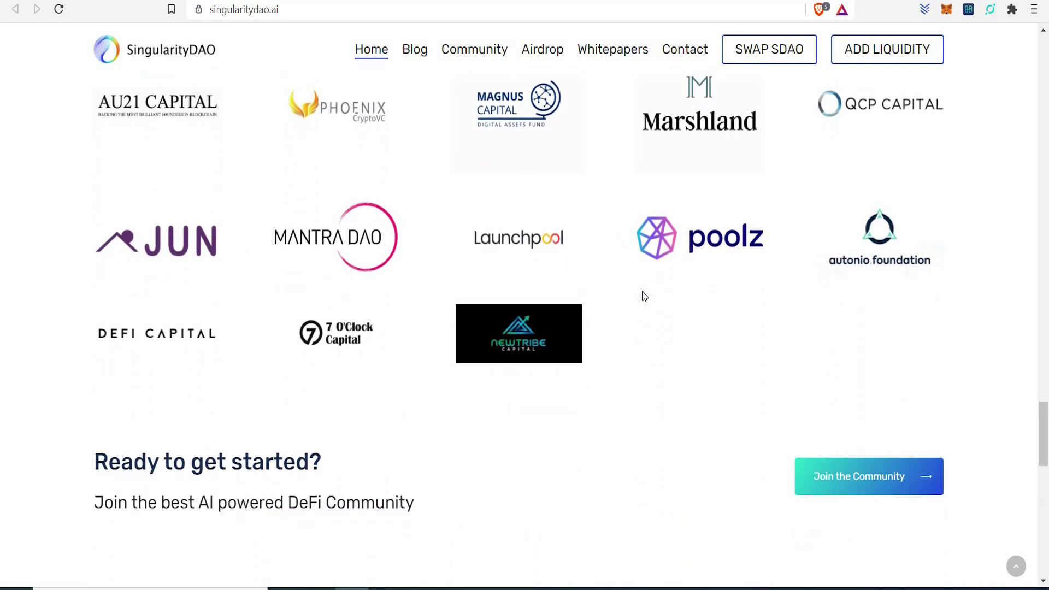
{"action": "scroll", "coordinate": [642, 291], "scroll_direction": "down", "scroll_amount": 2}
{"action": "scroll", "coordinate": [641, 291], "scroll_direction": "down", "scroll_amount": 1}
{"action": "scroll", "coordinate": [642, 291], "scroll_direction": "down", "scroll_amount": 2}
{"action": "scroll", "coordinate": [642, 291], "scroll_direction": "down", "scroll_amount": 2}
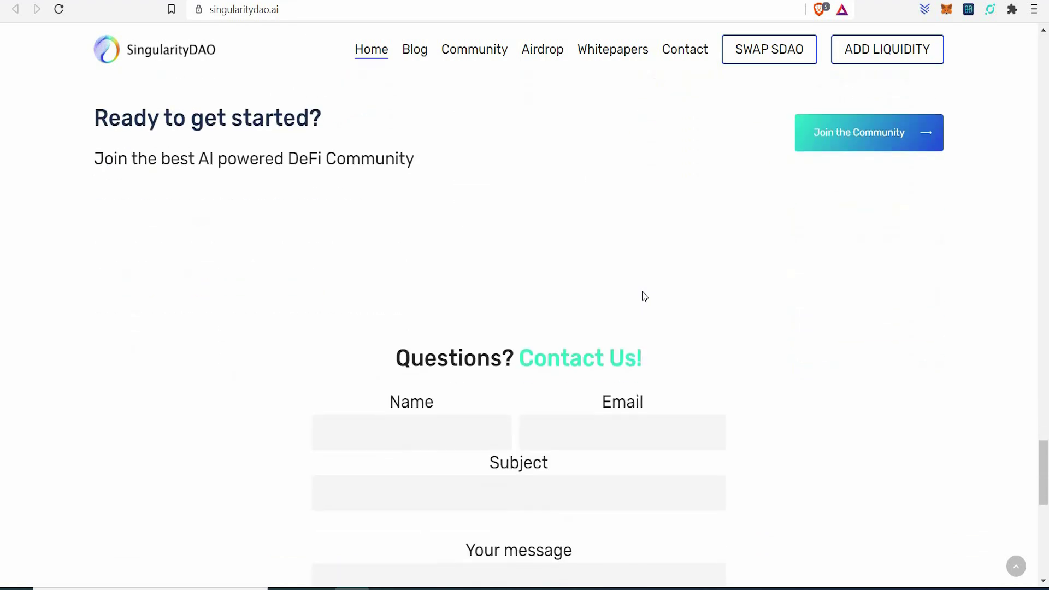
{"action": "scroll", "coordinate": [641, 291], "scroll_direction": "up", "scroll_amount": 5}
{"action": "scroll", "coordinate": [641, 291], "scroll_direction": "up", "scroll_amount": 8}
{"action": "scroll", "coordinate": [480, 553], "scroll_direction": "up", "scroll_amount": 8}
{"action": "scroll", "coordinate": [480, 554], "scroll_direction": "up", "scroll_amount": 6}
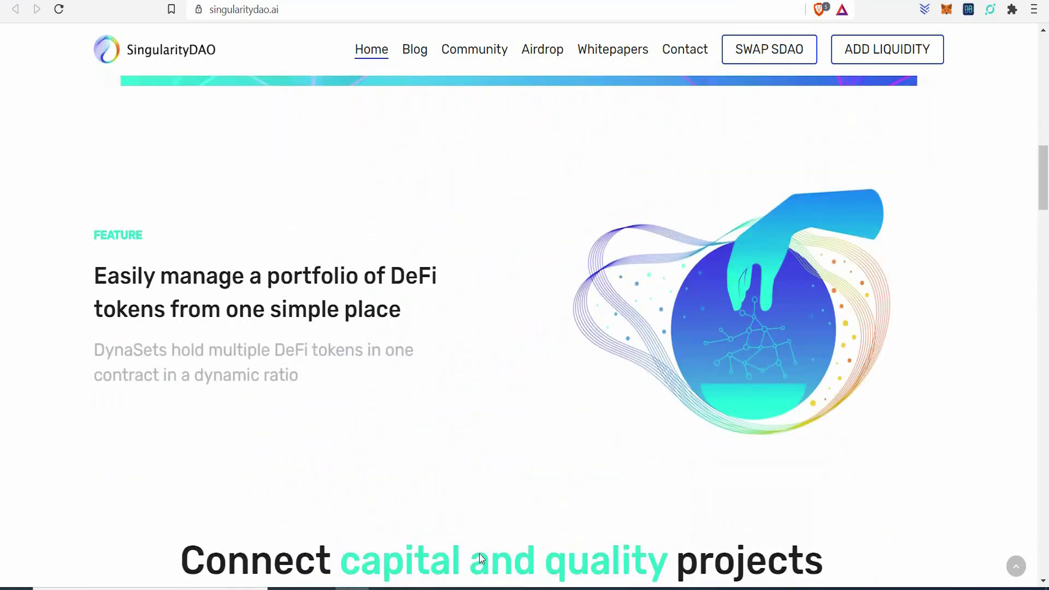
{"action": "scroll", "coordinate": [480, 553], "scroll_direction": "up", "scroll_amount": 6}
{"action": "scroll", "coordinate": [480, 554], "scroll_direction": "up", "scroll_amount": 2}
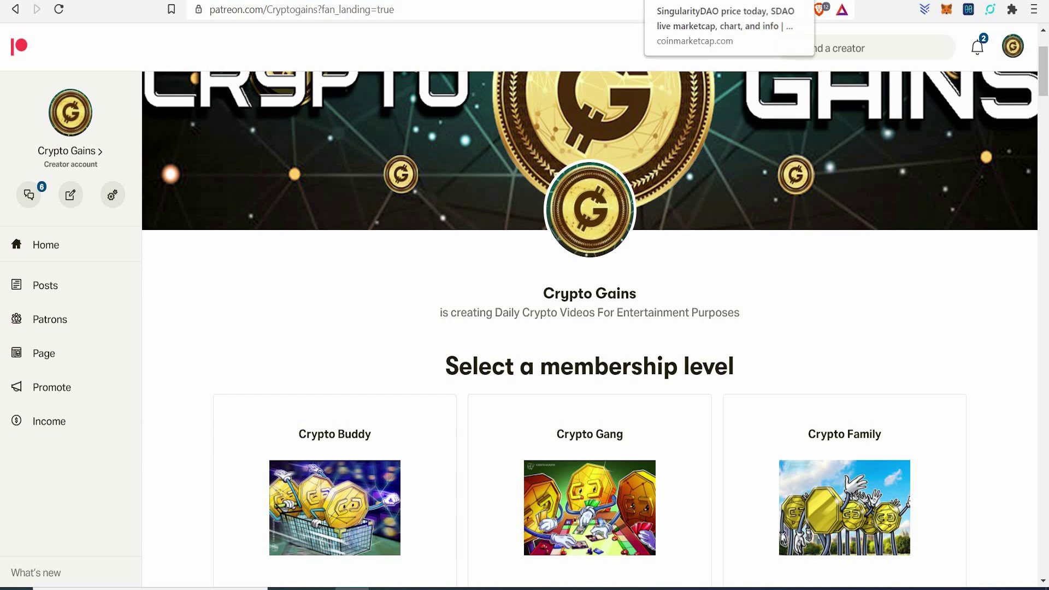
Highlight SingularityDAO's 100,000,000 Total Supply and Max Supply on CoinGecko, then go to CoinMarketCap.
{"action": "left_click", "coordinate": [681, 3]}
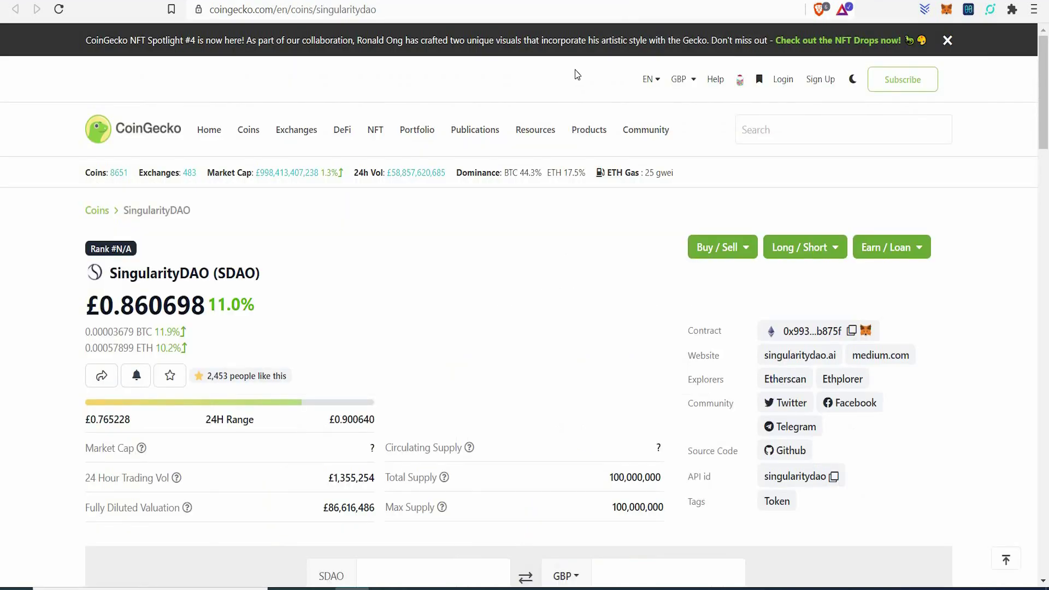
{"action": "scroll", "coordinate": [515, 337], "scroll_direction": "down", "scroll_amount": 1}
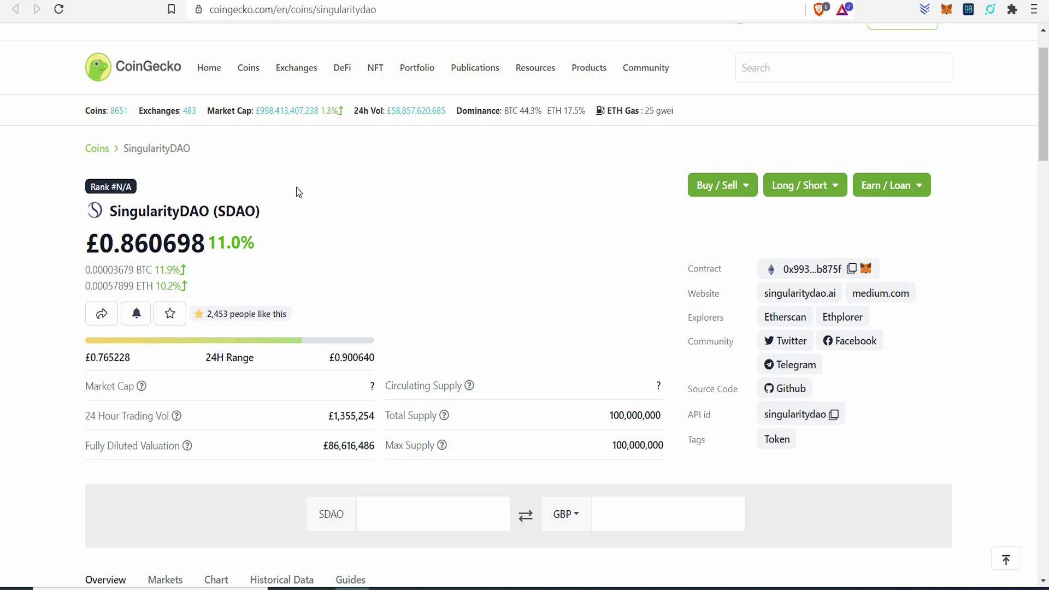
{"action": "scroll", "coordinate": [367, 217], "scroll_direction": "down", "scroll_amount": 1}
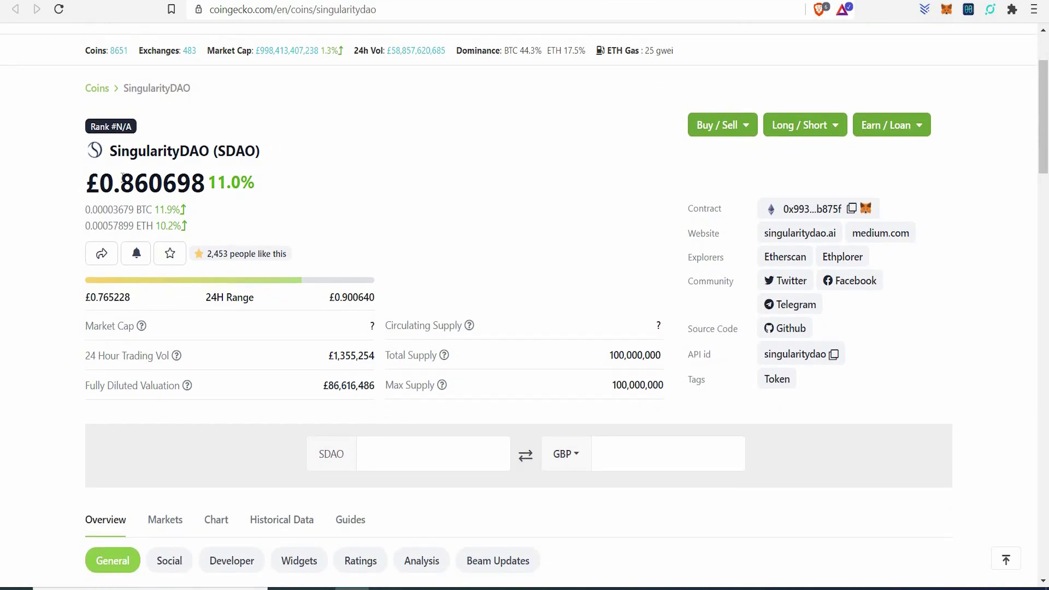
{"action": "scroll", "coordinate": [500, 308], "scroll_direction": "down", "scroll_amount": 1}
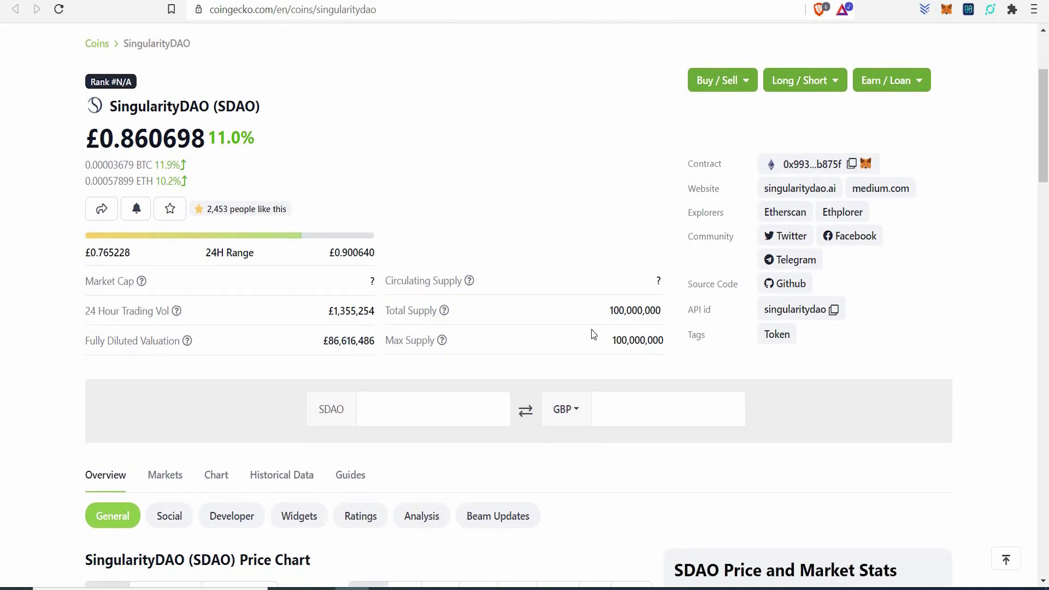
{"action": "left_click_drag", "start_coordinate": [608, 312], "coordinate": [660, 312]}
{"action": "left_click", "coordinate": [665, 316]}
{"action": "double_click", "coordinate": [656, 310]}
{"action": "left_click_drag", "start_coordinate": [612, 340], "coordinate": [661, 341]}
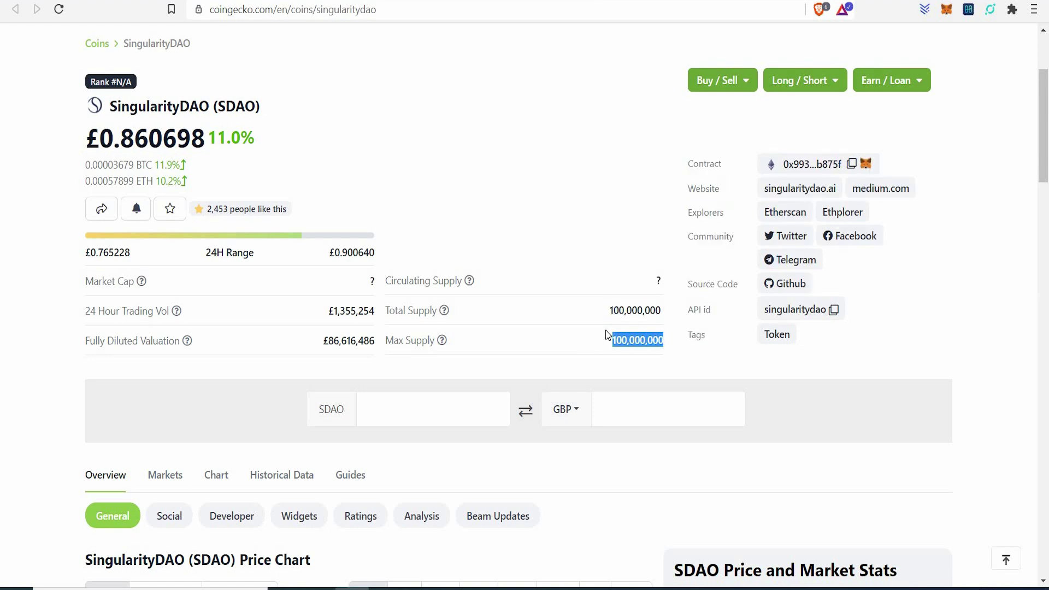
{"action": "scroll", "coordinate": [605, 330], "scroll_direction": "up", "scroll_amount": 3}
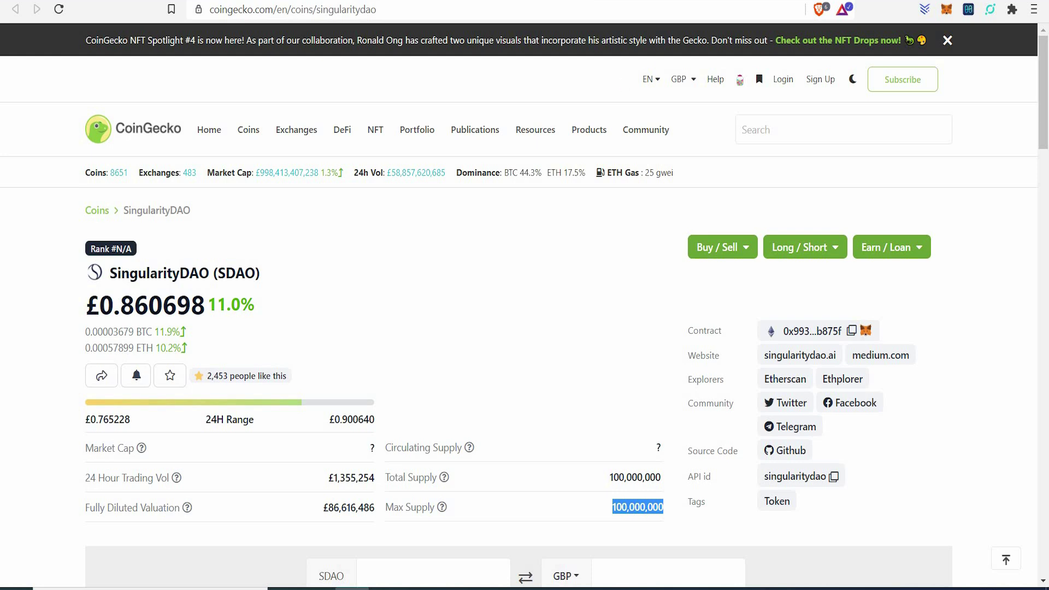
{"action": "left_click", "coordinate": [738, 2]}
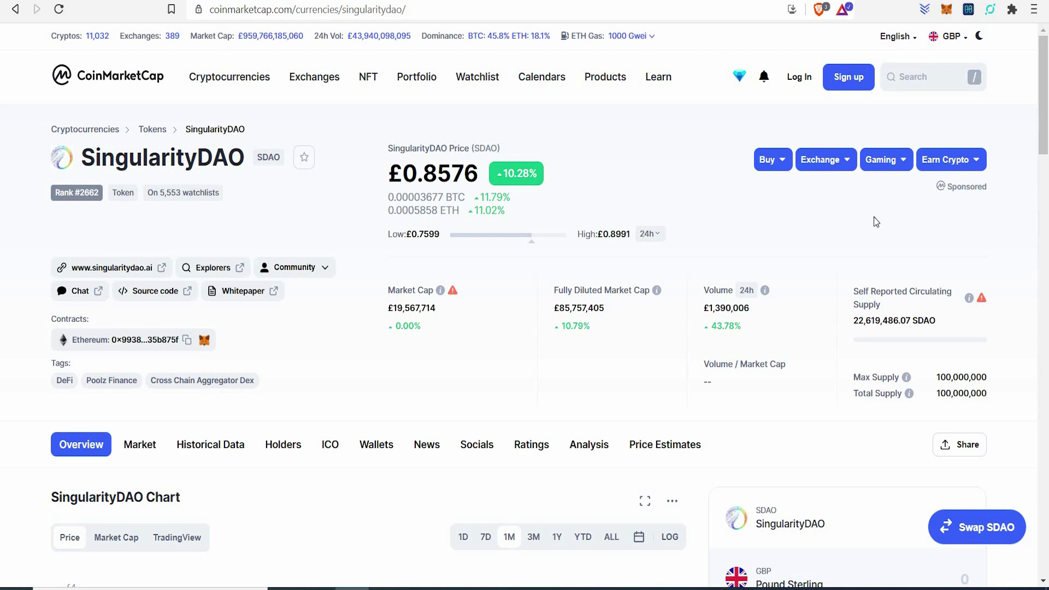
{"action": "left_click_drag", "start_coordinate": [936, 377], "coordinate": [993, 394]}
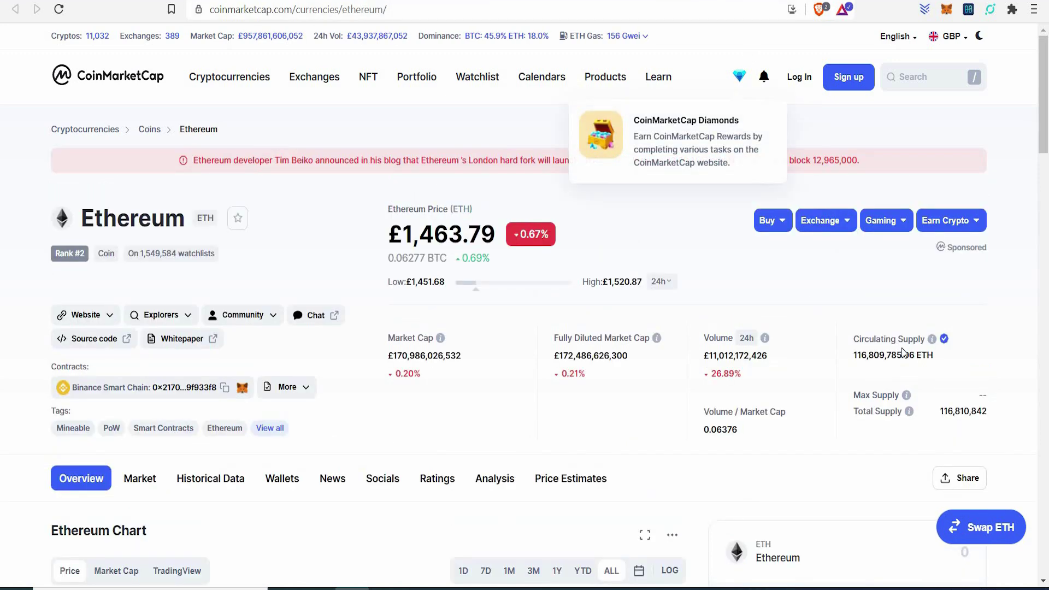
{"action": "left_click_drag", "start_coordinate": [935, 412], "coordinate": [988, 413]}
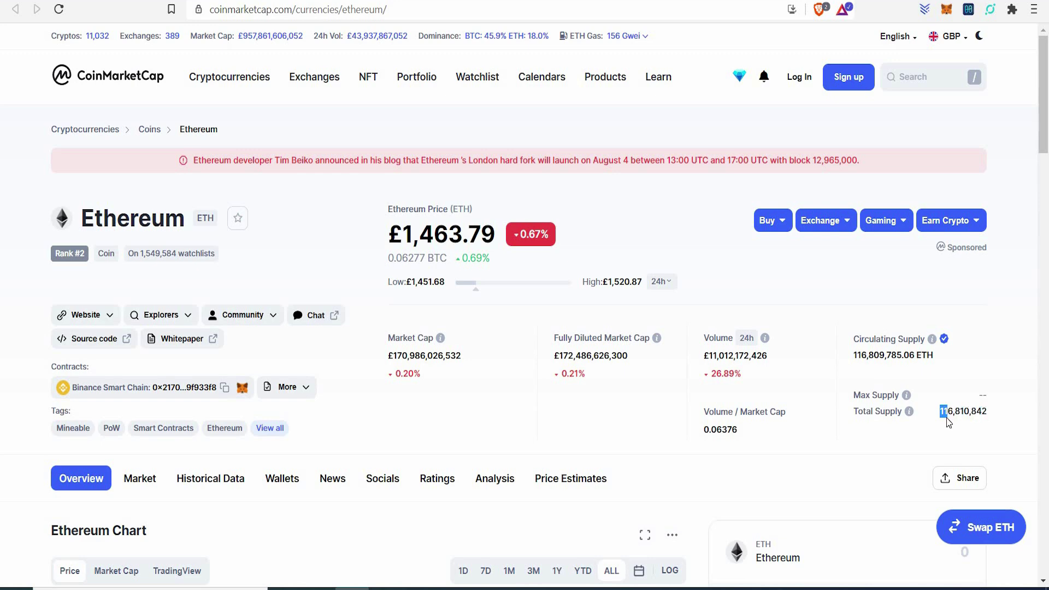
{"action": "left_click_drag", "start_coordinate": [941, 412], "coordinate": [982, 411]}
{"action": "left_click", "coordinate": [902, 439]}
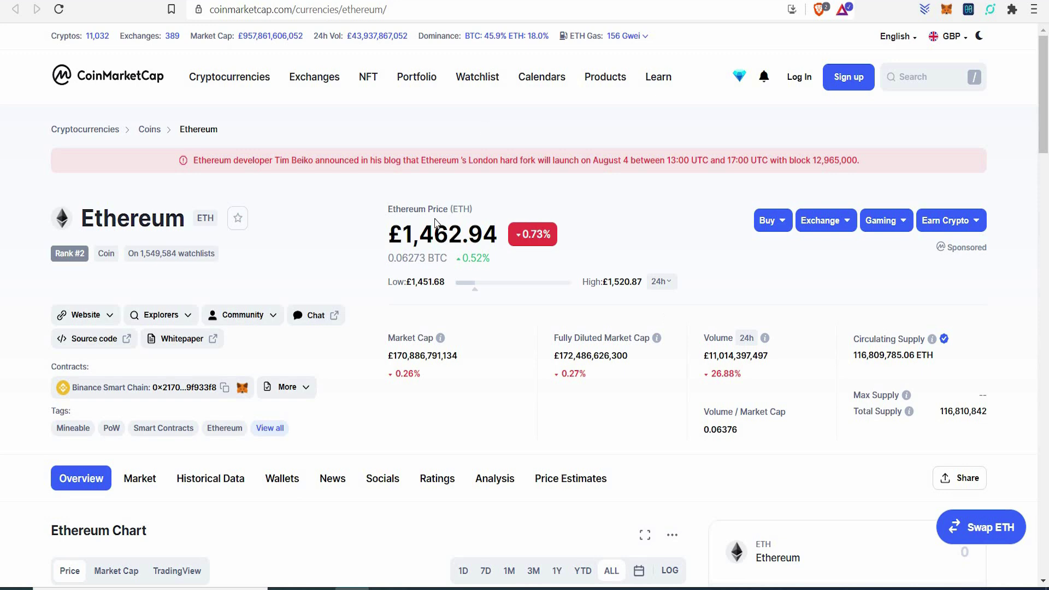
{"action": "left_click_drag", "start_coordinate": [405, 234], "coordinate": [497, 235]}
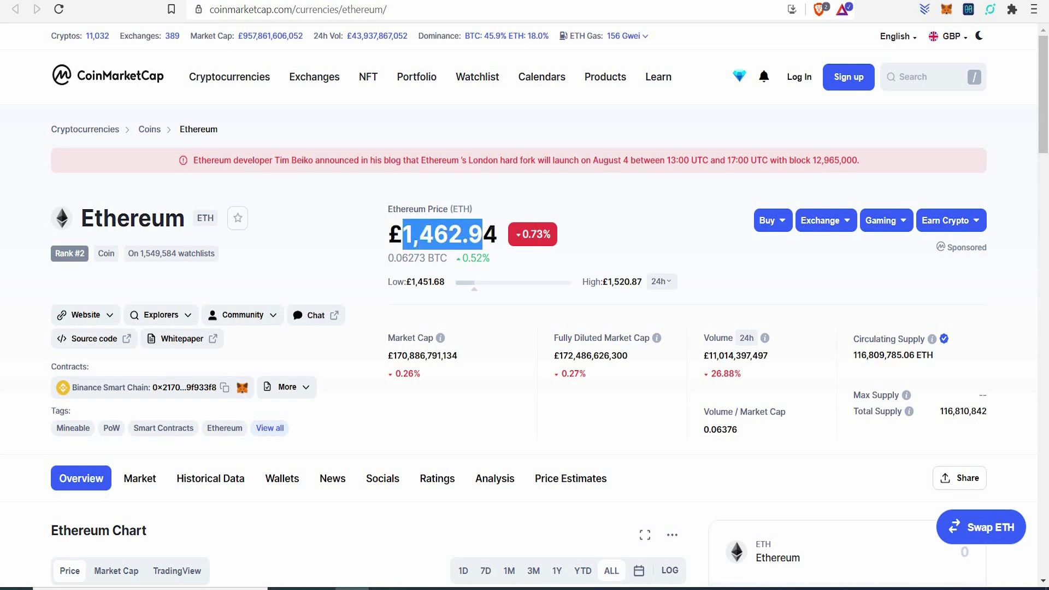
{"action": "left_click", "coordinate": [718, 291]}
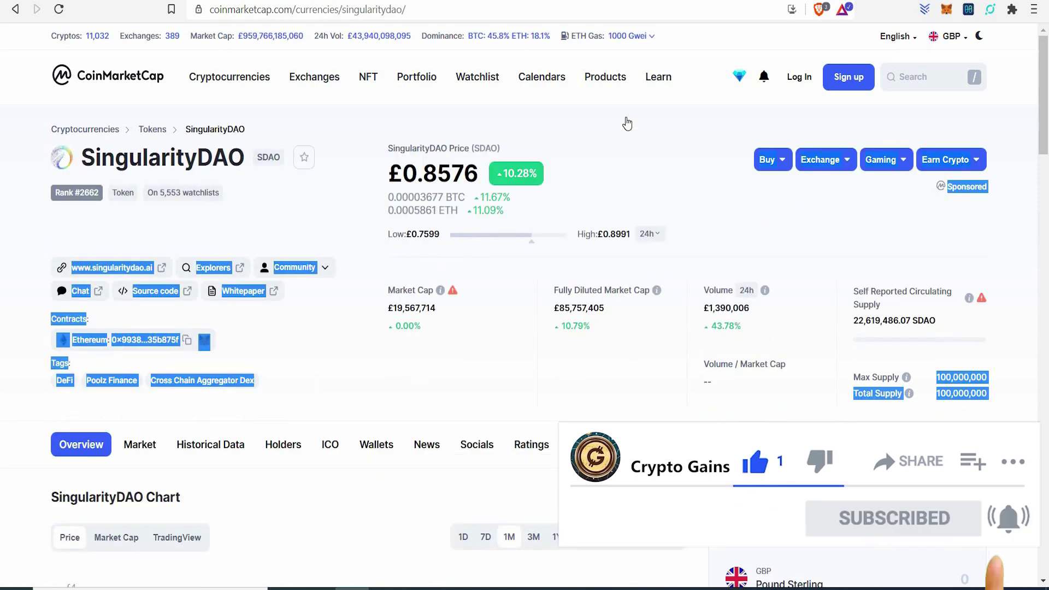
Highlight the 19,567,714 market cap and price stats on CoinMarketCap's SingularityDAO page.
{"action": "left_click", "coordinate": [565, 122]}
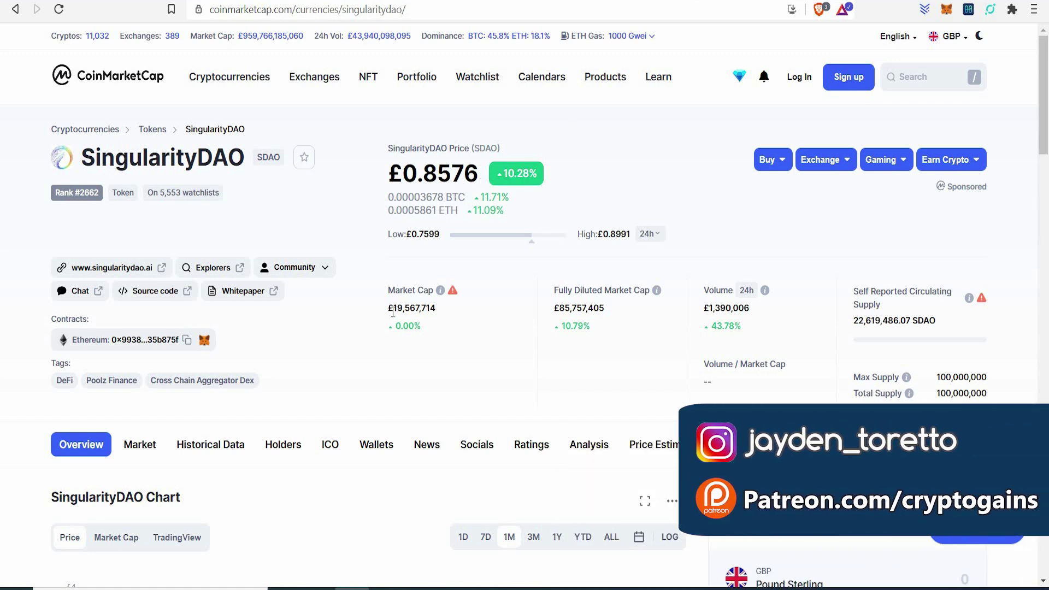
{"action": "left_click_drag", "start_coordinate": [393, 309], "coordinate": [436, 309]}
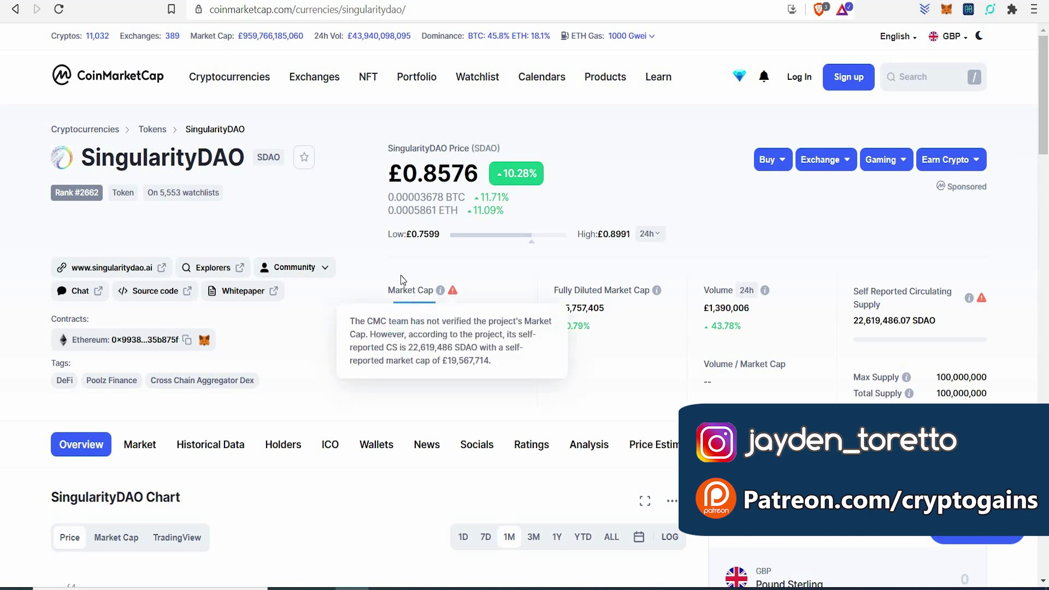
{"action": "left_click_drag", "start_coordinate": [356, 261], "coordinate": [405, 298]}
{"action": "left_click", "coordinate": [482, 311]}
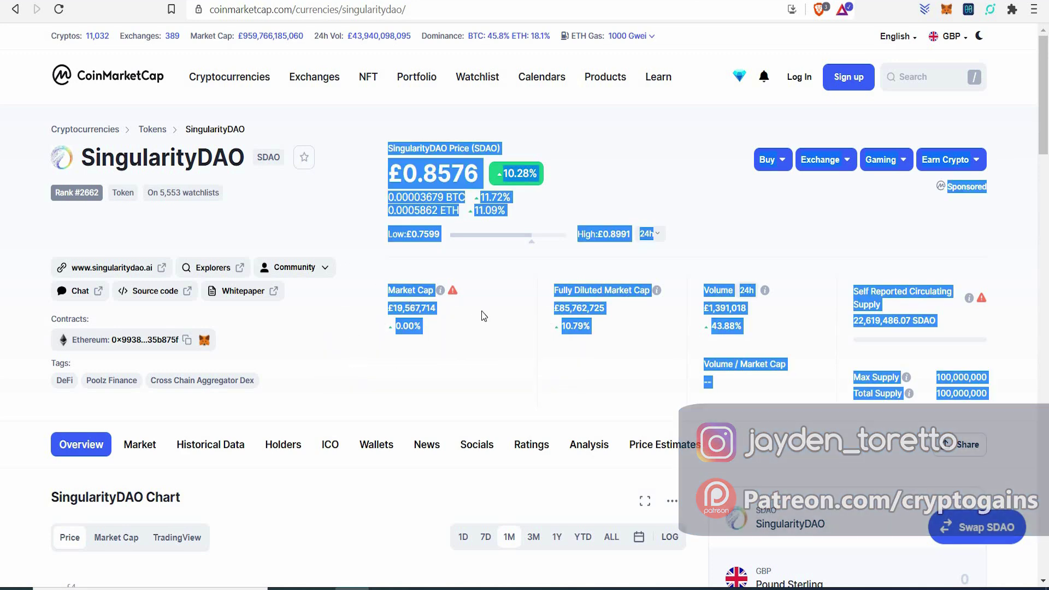
Clear the CoinGecko Max Supply highlight, then reselect CoinMarketCap's 19,567,714 market cap.
{"action": "key", "text": "ctrl+Tab"}
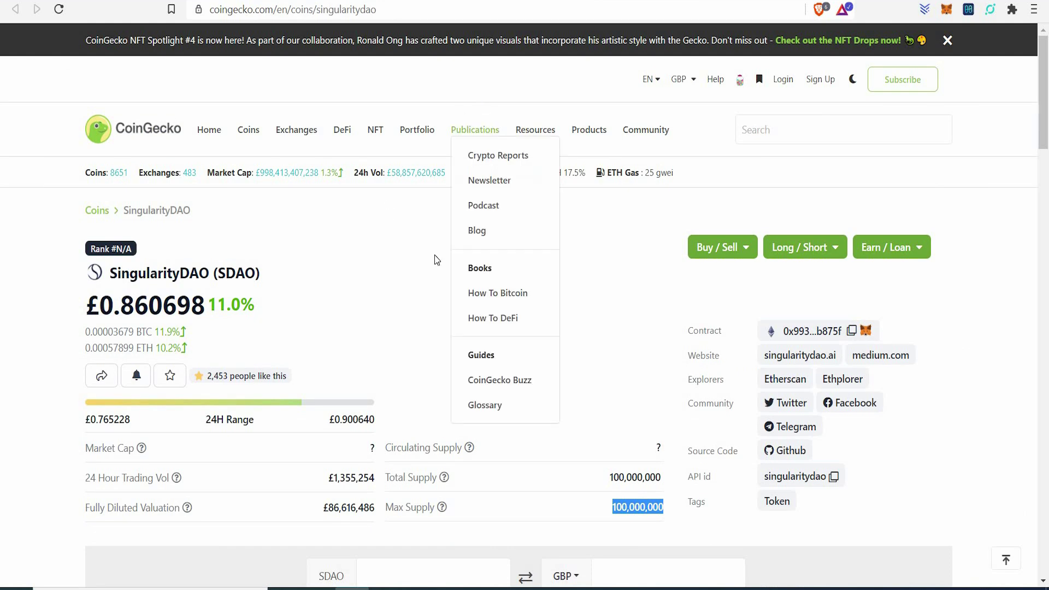
{"action": "scroll", "coordinate": [438, 261], "scroll_direction": "down", "scroll_amount": 3}
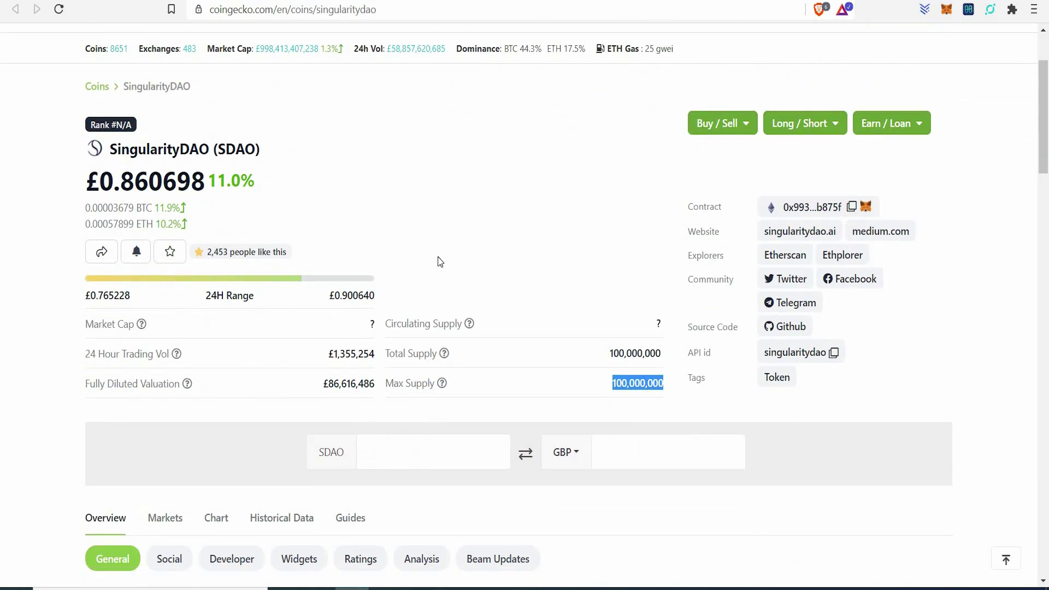
{"action": "left_click", "coordinate": [320, 357]}
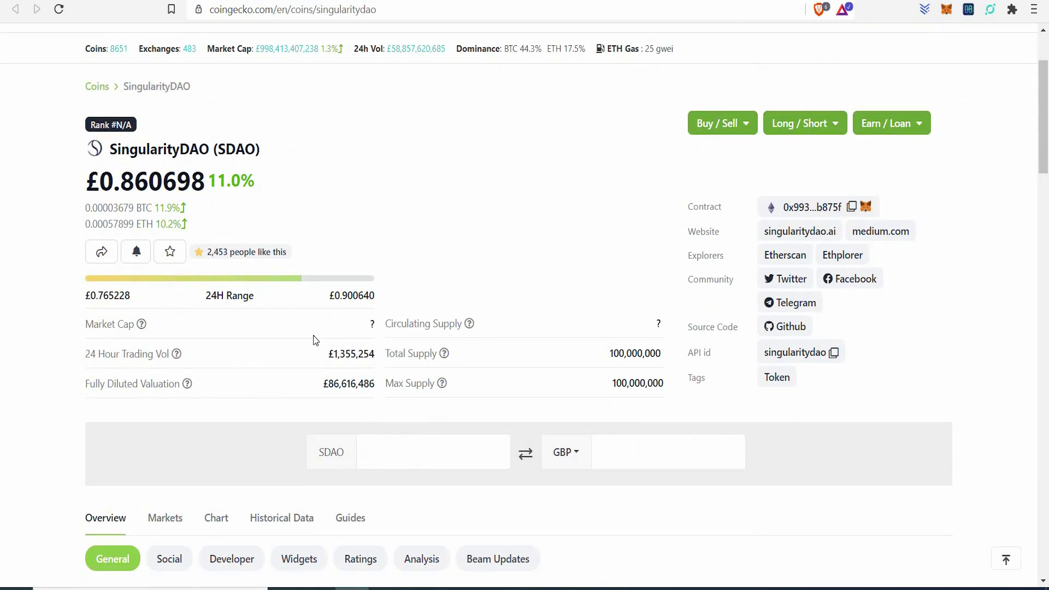
{"action": "scroll", "coordinate": [619, 239], "scroll_direction": "up", "scroll_amount": 1}
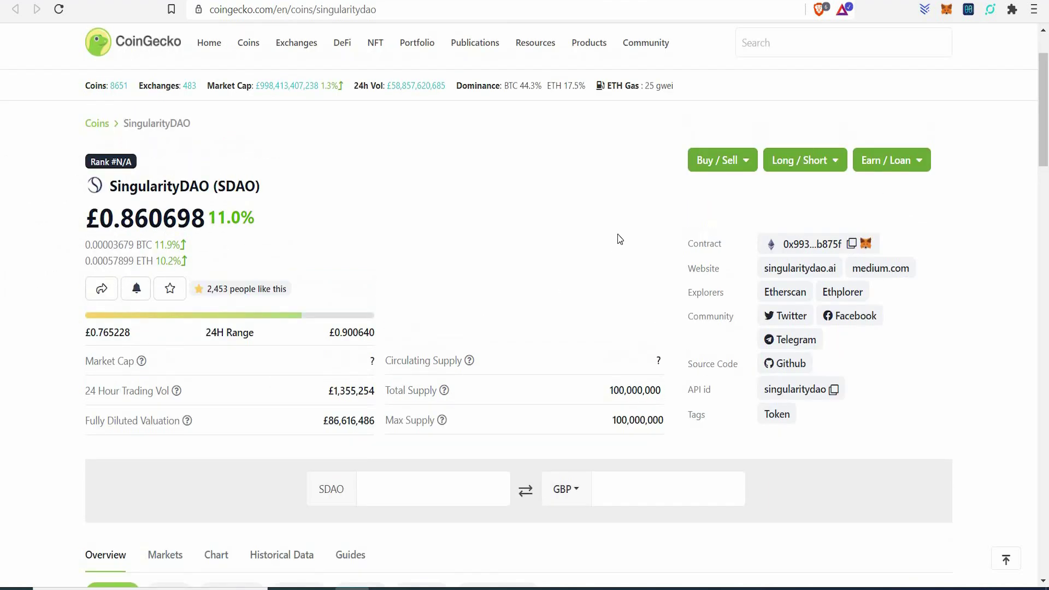
{"action": "scroll", "coordinate": [619, 239], "scroll_direction": "up", "scroll_amount": 2}
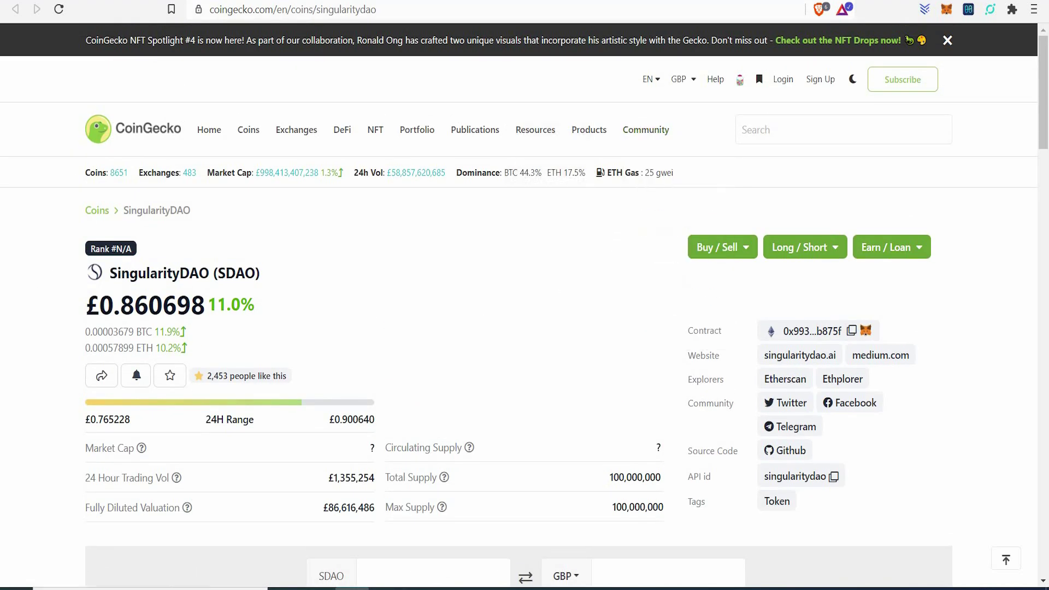
{"action": "left_click", "coordinate": [725, 3]}
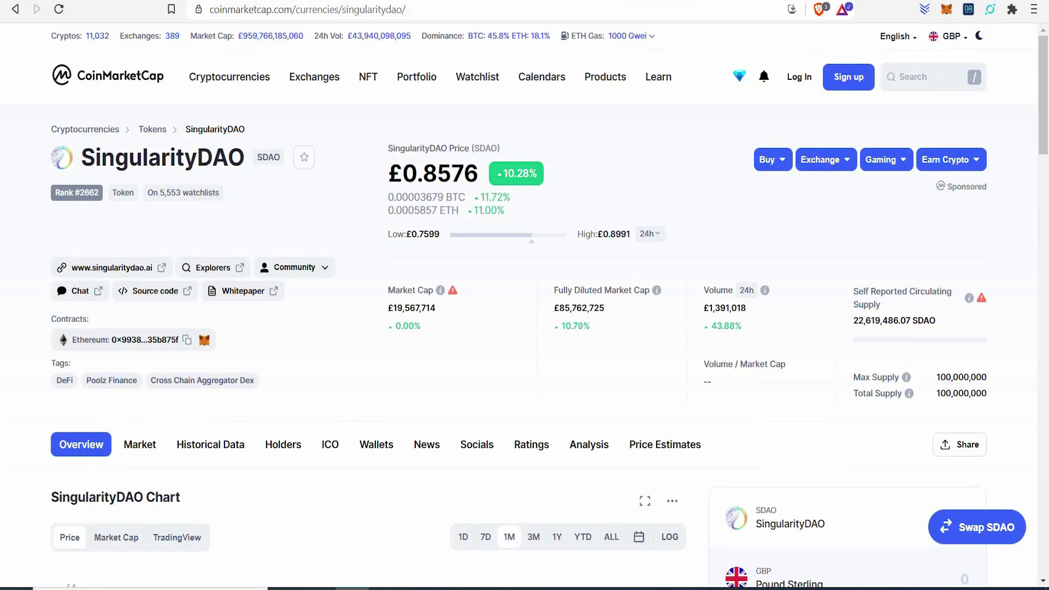
{"action": "key", "text": "ctrl+Tab"}
{"action": "key", "text": "ctrl+Tab"}
{"action": "left_click_drag", "start_coordinate": [396, 308], "coordinate": [442, 313]}
{"action": "key", "text": "ctrl+c"}
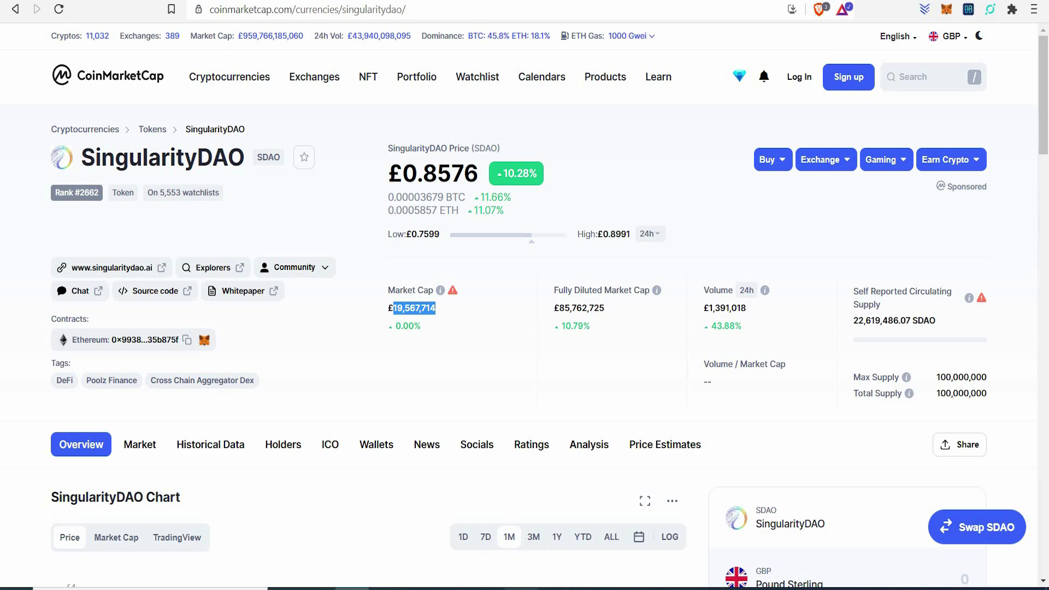
Multiply the pasted 19,567,714 market cap by 10 in Calculator, giving 195,677,140.
{"action": "left_click", "coordinate": [591, 588]}
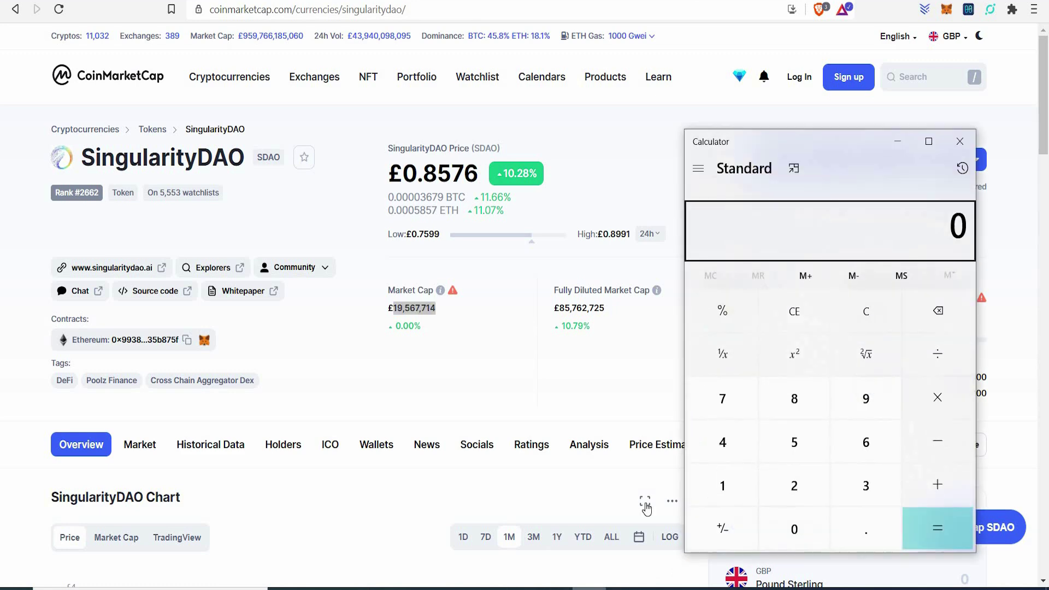
{"action": "left_click", "coordinate": [866, 311]}
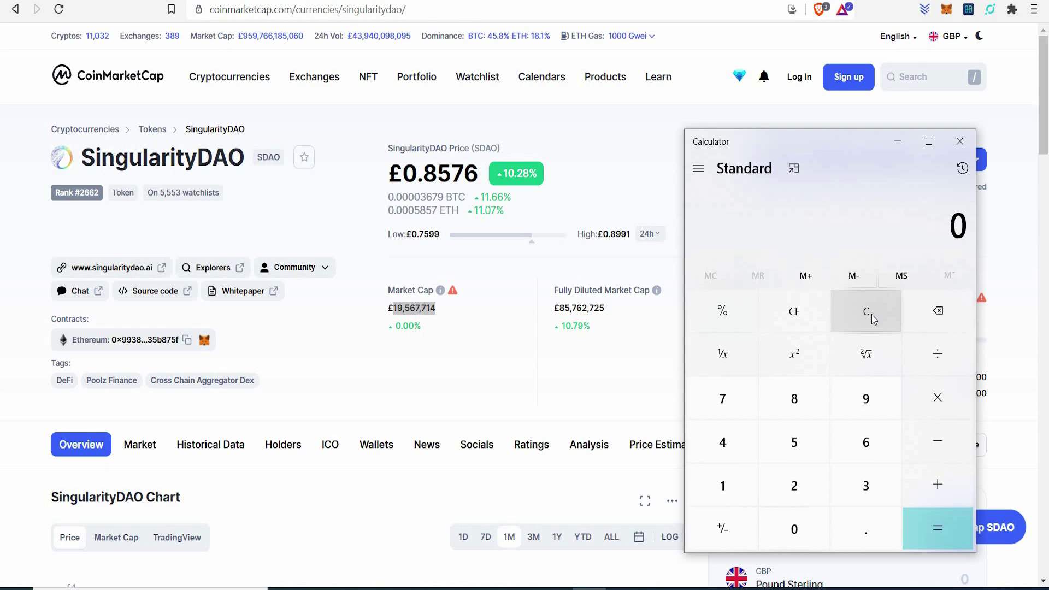
{"action": "key", "text": "ctrl+v"}
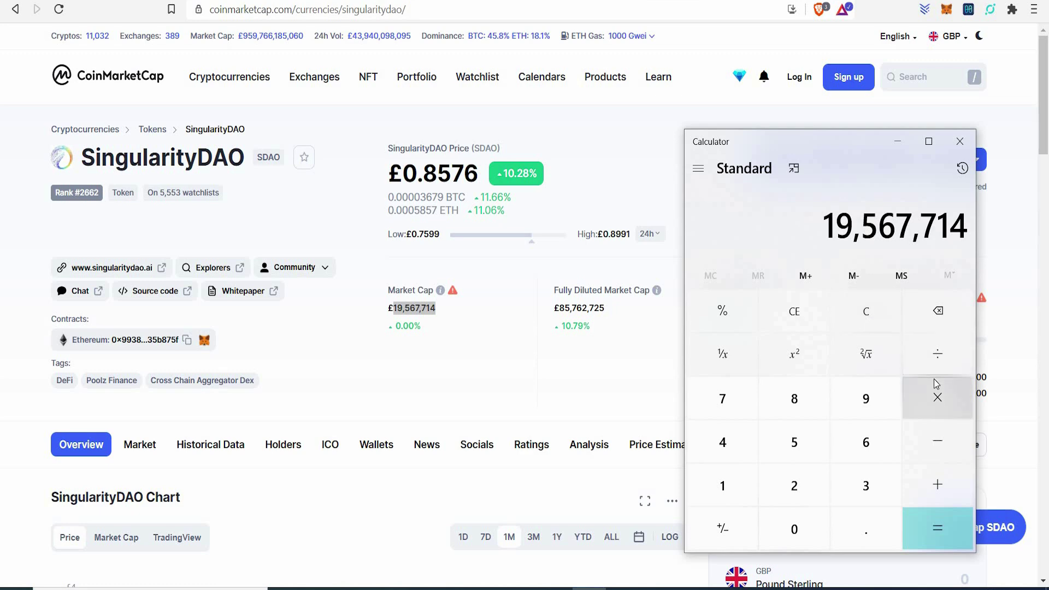
{"action": "left_click", "coordinate": [935, 396]}
{"action": "left_click", "coordinate": [722, 485]}
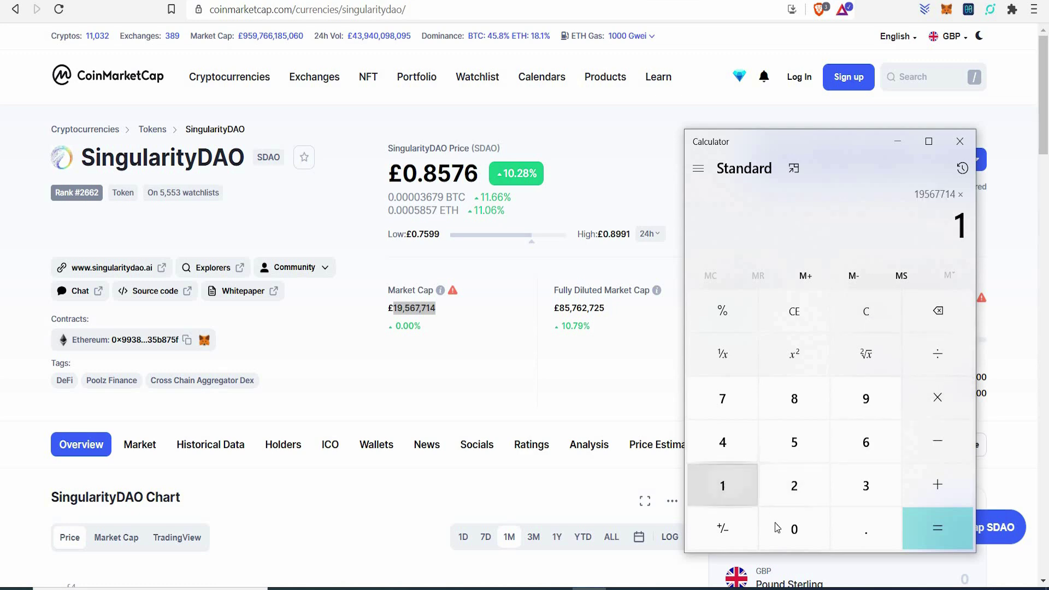
{"action": "left_click", "coordinate": [794, 529]}
{"action": "left_click", "coordinate": [922, 524]}
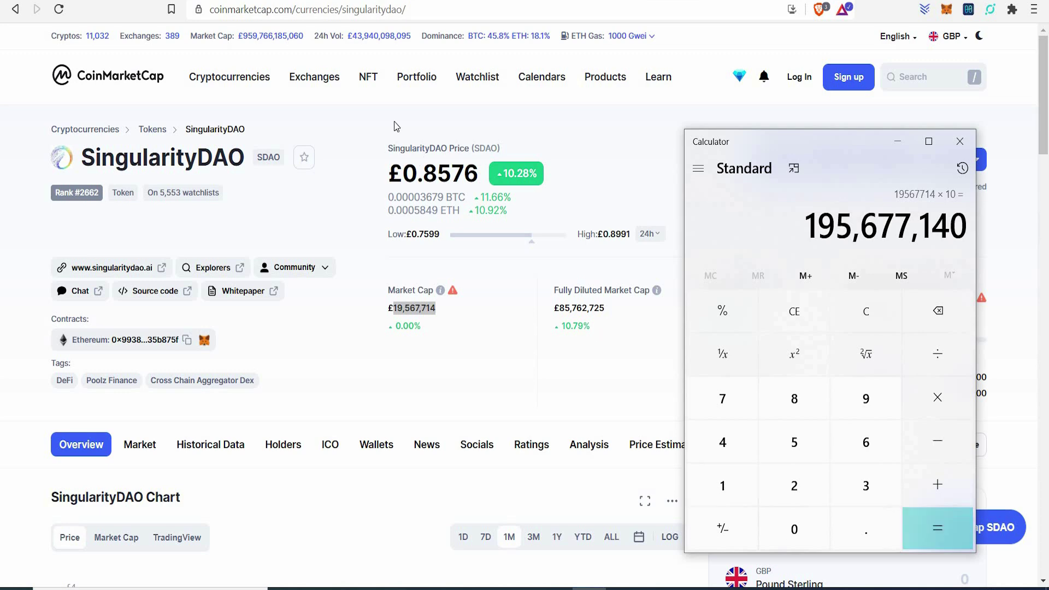
Select digits of the SingularityDAO price on CoinMarketCap.
{"action": "left_click_drag", "start_coordinate": [423, 173], "coordinate": [466, 173]}
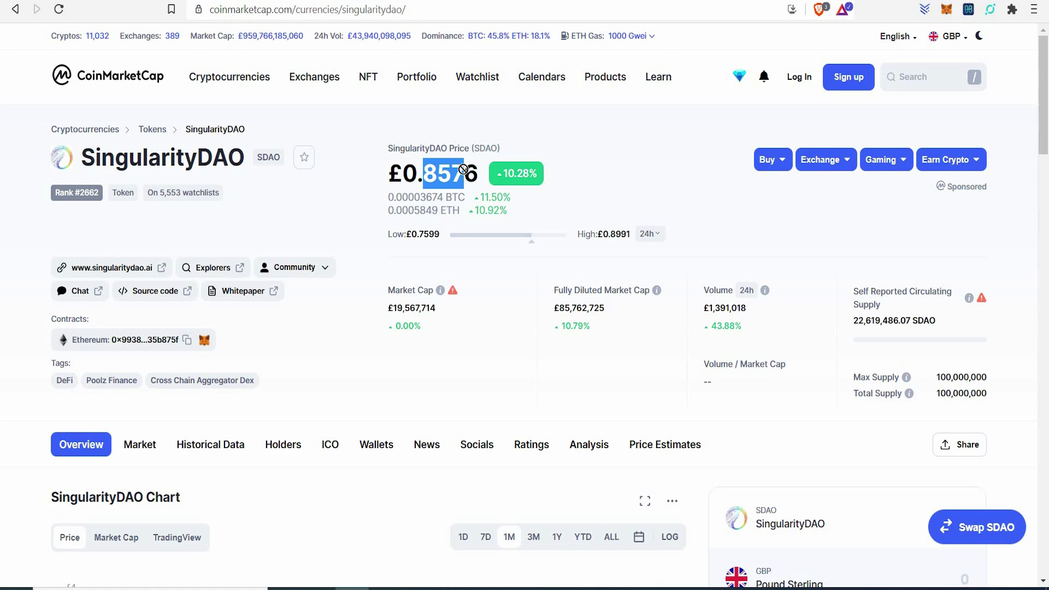
{"action": "left_click_drag", "start_coordinate": [461, 173], "coordinate": [438, 143]}
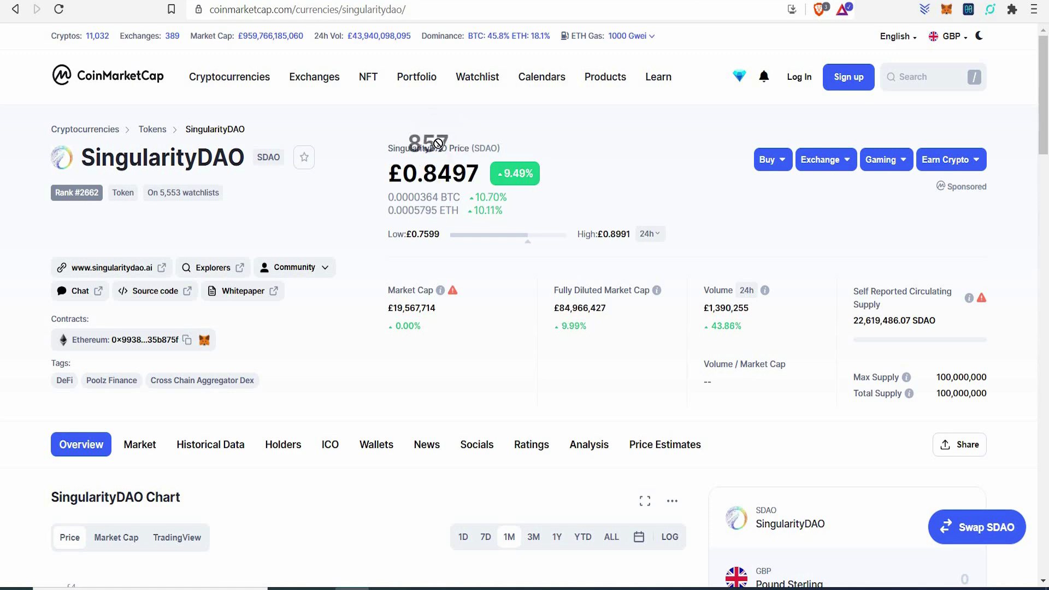
{"action": "mouse_move", "coordinate": [439, 144]}
{"action": "left_mouse_down"}
{"action": "mouse_move", "coordinate": [425, 172]}
{"action": "mouse_move", "coordinate": [465, 172]}
{"action": "mouse_move", "coordinate": [434, 148]}
{"action": "left_mouse_up"}
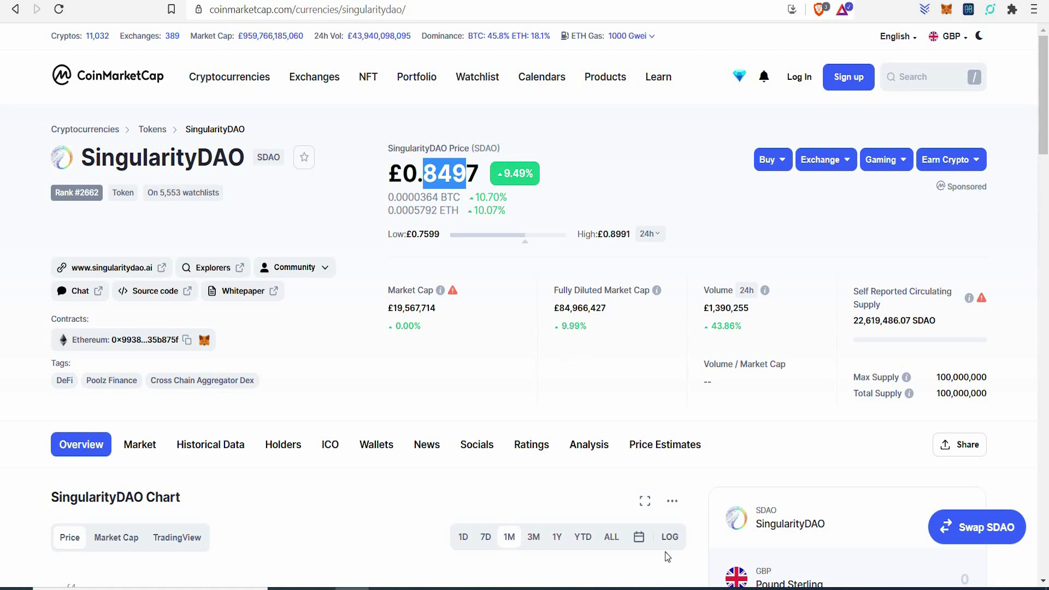
Multiply the pasted 19,567,714 market cap by 100 in Calculator, giving 1,956,771,400.
{"action": "left_click", "coordinate": [606, 589]}
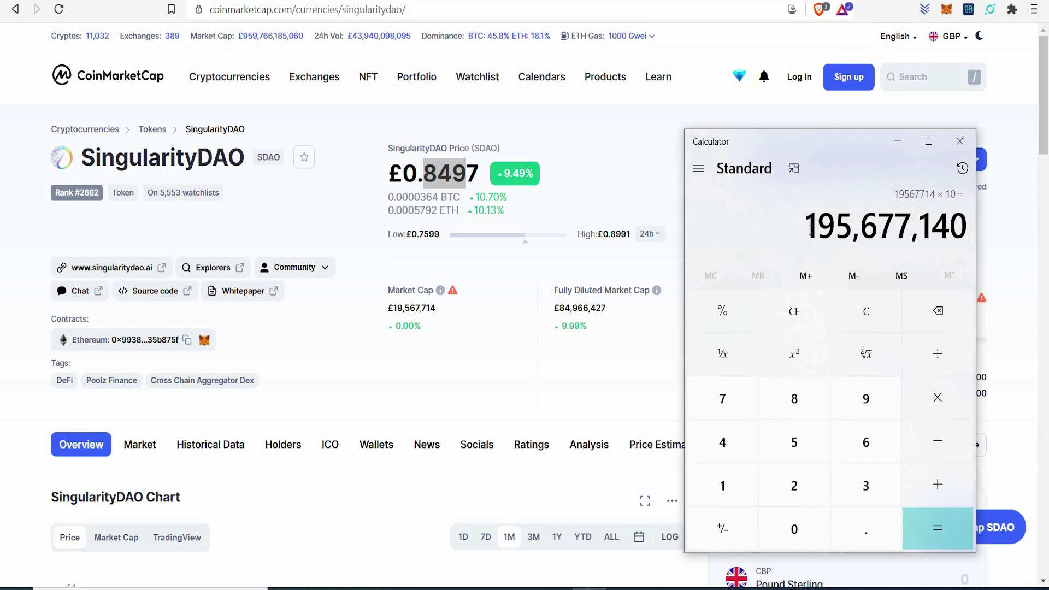
{"action": "left_click", "coordinate": [864, 310]}
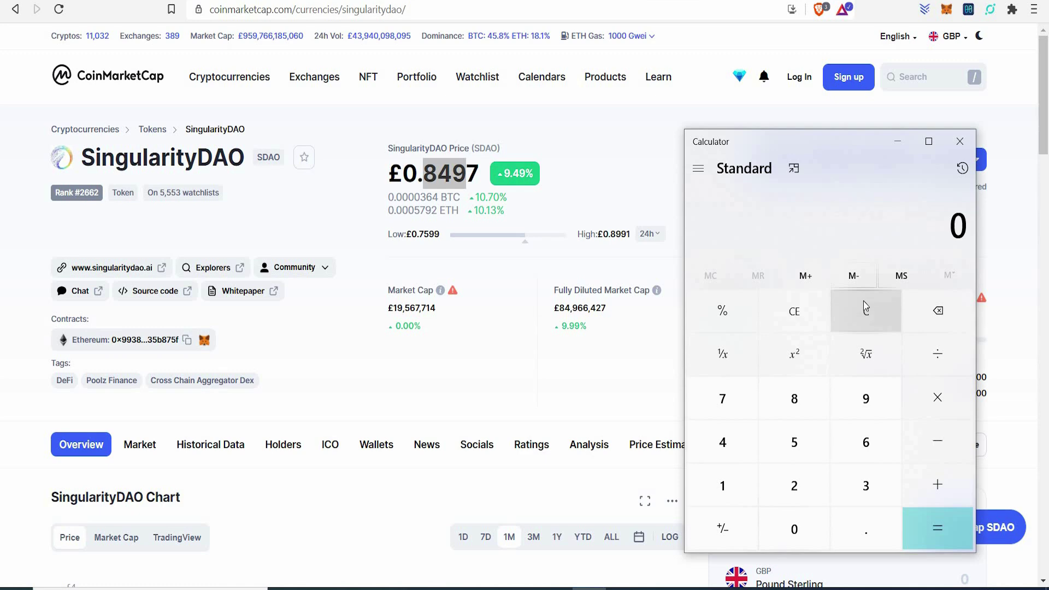
{"action": "key", "text": "ctrl+v"}
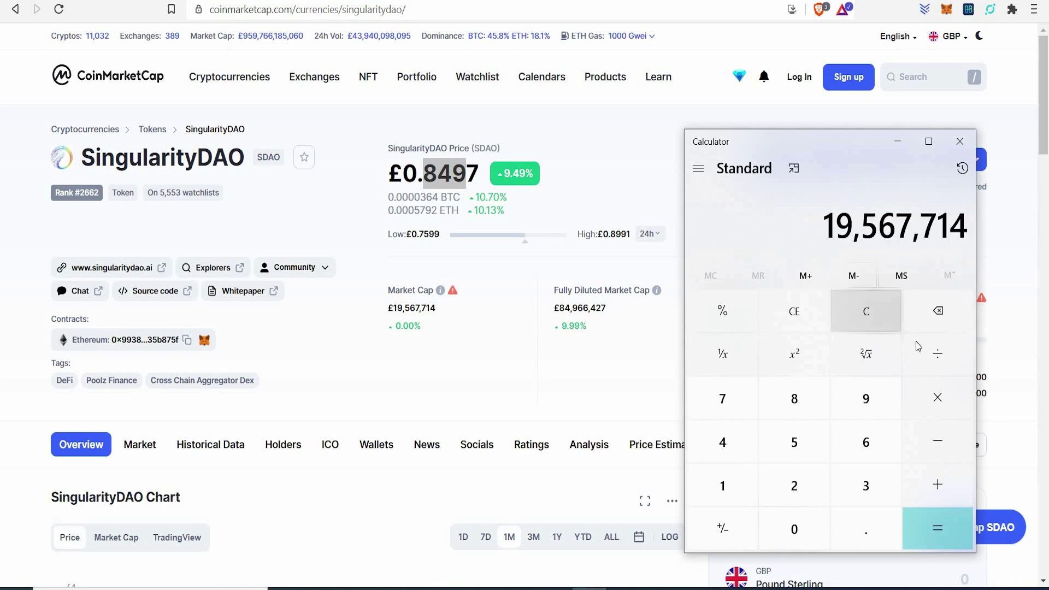
{"action": "left_click", "coordinate": [937, 397]}
{"action": "left_click", "coordinate": [722, 485]}
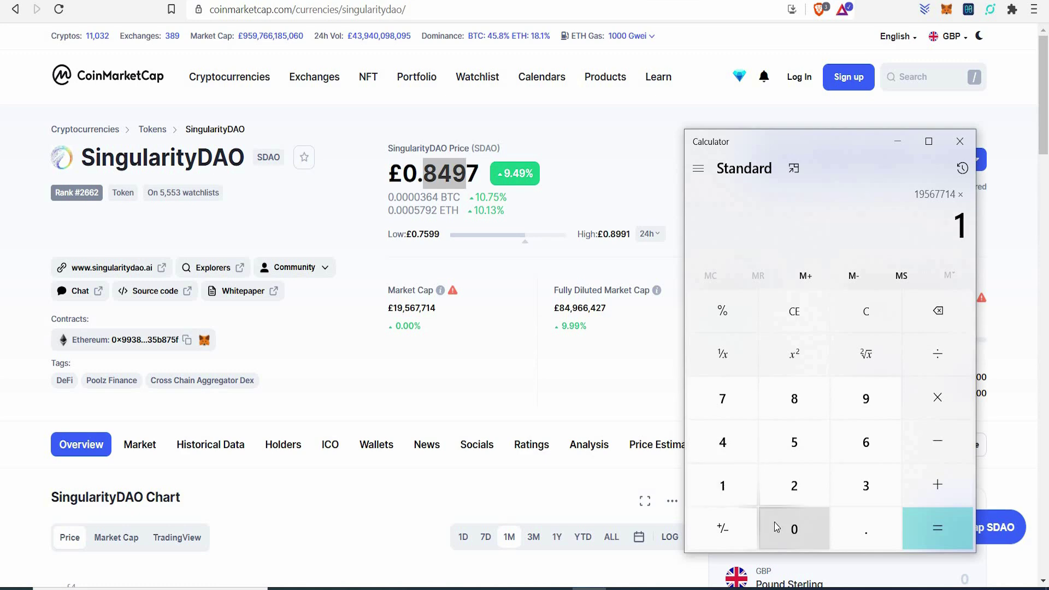
{"action": "left_click", "coordinate": [794, 529]}
{"action": "left_click", "coordinate": [793, 529]}
{"action": "left_click", "coordinate": [937, 529]}
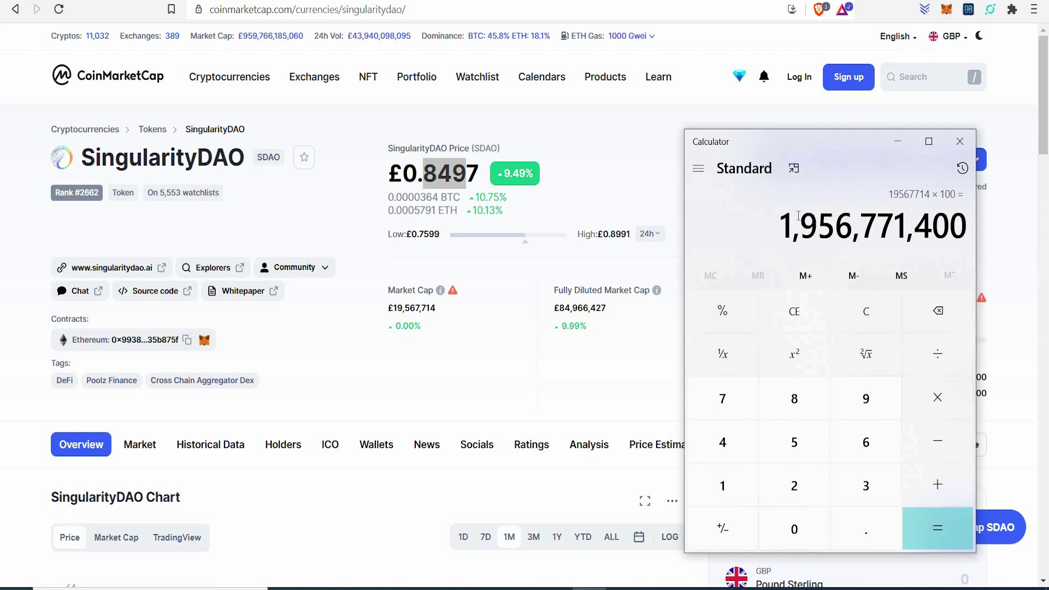
Select the 1,956,771,400 result, leave Calculator, and select the price's 849 digits.
{"action": "left_click_drag", "start_coordinate": [783, 225], "coordinate": [968, 228]}
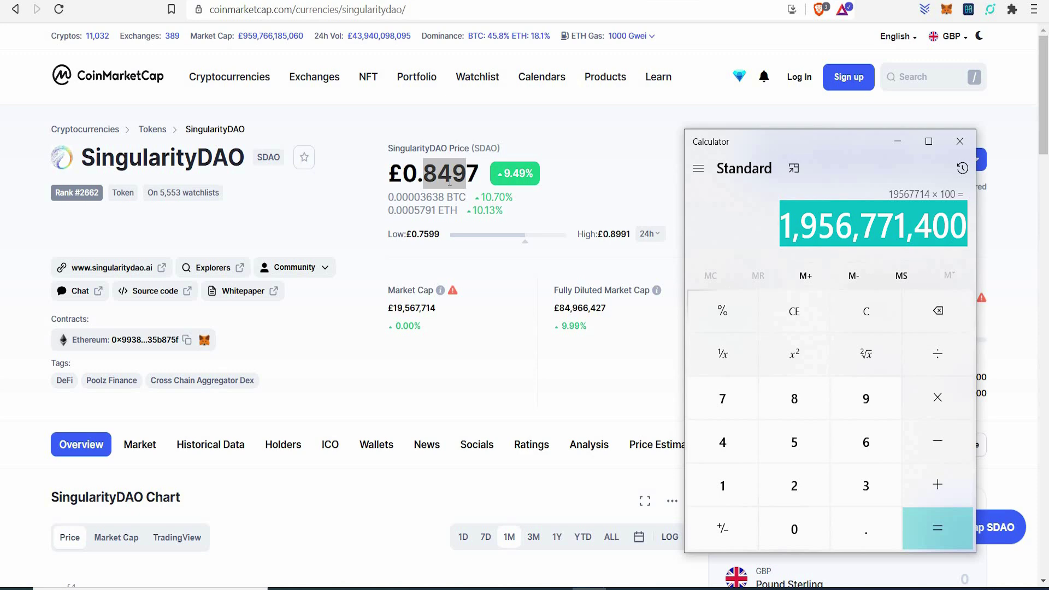
{"action": "key", "text": "alt+Tab"}
{"action": "mouse_move", "coordinate": [425, 172]}
{"action": "left_mouse_down"}
{"action": "mouse_move", "coordinate": [466, 173]}
{"action": "mouse_move", "coordinate": [442, 148]}
{"action": "left_mouse_up"}
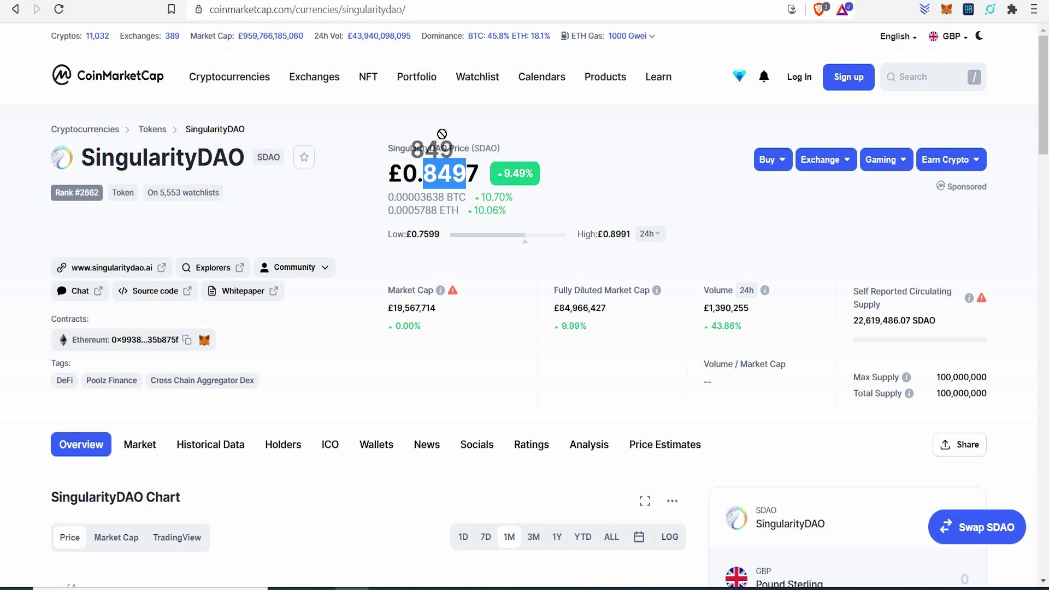
Open the CoinMarketCap home page in a new tab from the logo's context menu.
{"action": "left_click_drag", "start_coordinate": [442, 148], "coordinate": [425, 143]}
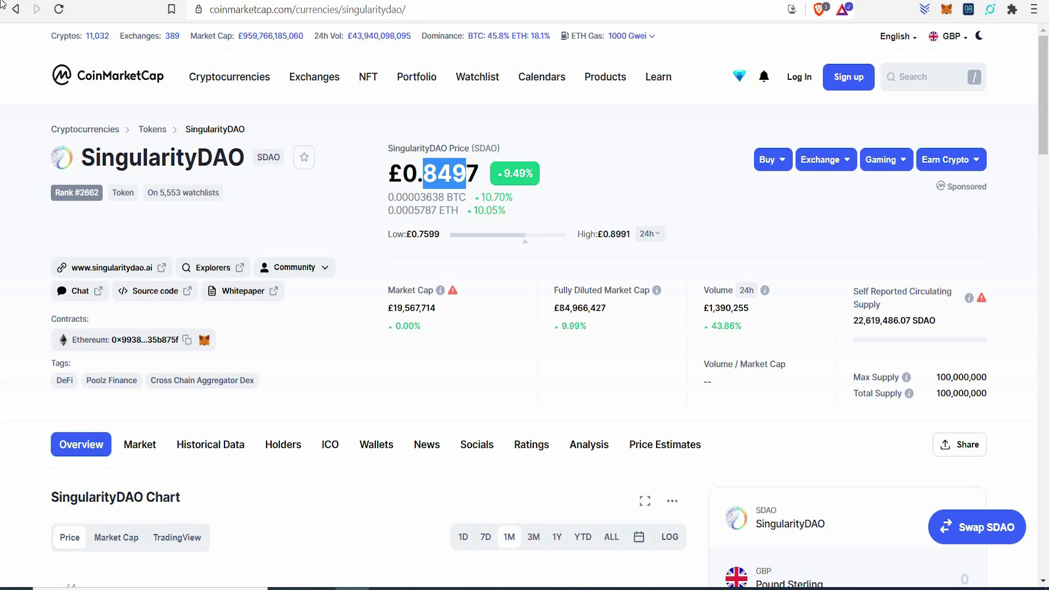
{"action": "right_click", "coordinate": [131, 87]}
{"action": "left_click", "coordinate": [161, 93]}
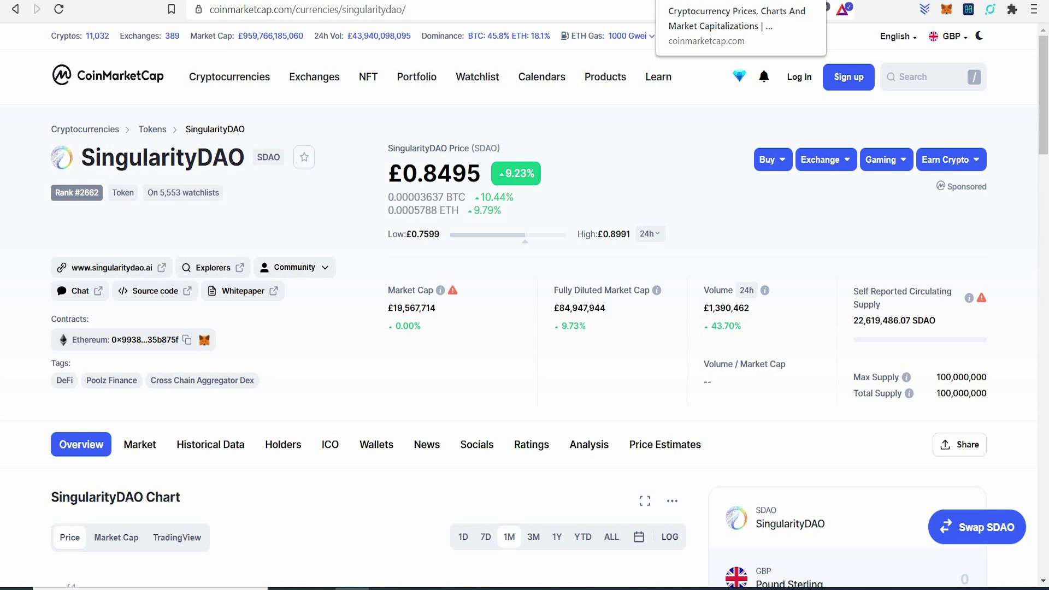
Scroll singularitydao.ai down to the Our Partners logos, then return to CoinMarketCap.
{"action": "key", "text": "ctrl+Tab"}
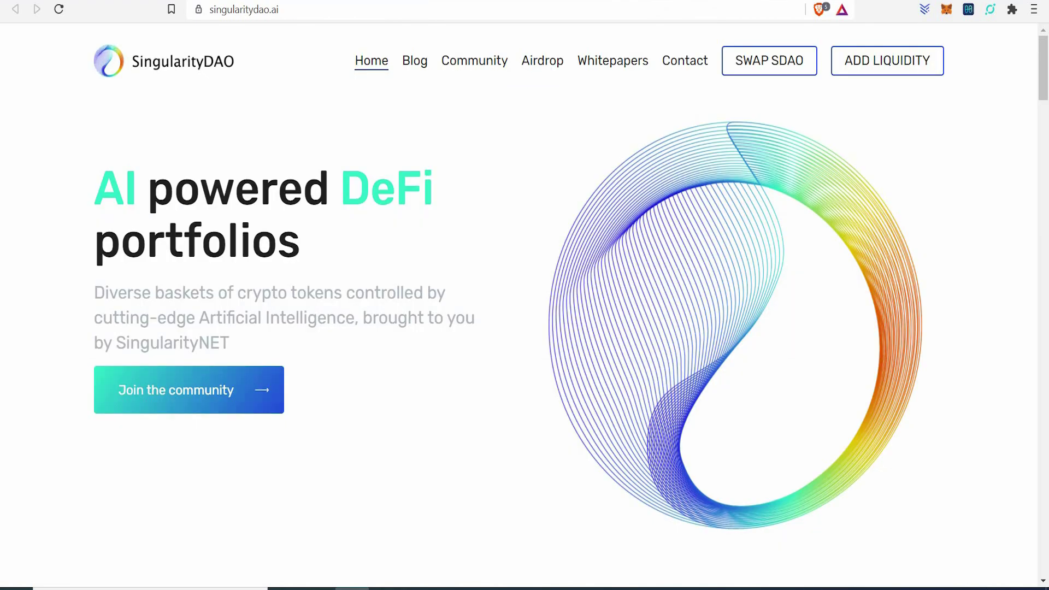
{"action": "scroll", "coordinate": [741, 194], "scroll_direction": "down", "scroll_amount": 5}
{"action": "scroll", "coordinate": [740, 194], "scroll_direction": "down", "scroll_amount": 5}
{"action": "scroll", "coordinate": [740, 195], "scroll_direction": "down", "scroll_amount": 5}
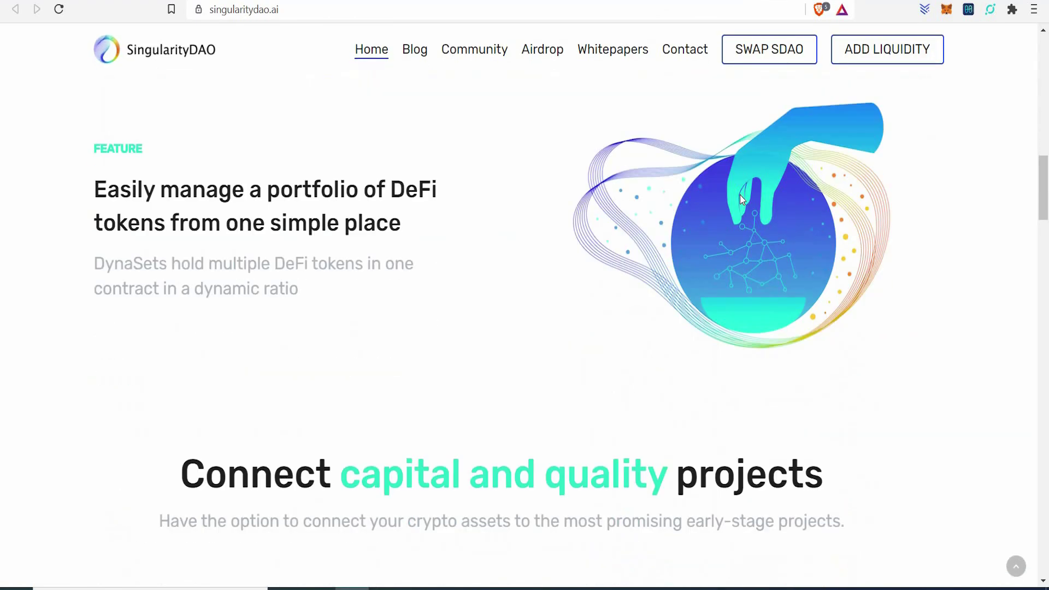
{"action": "scroll", "coordinate": [741, 194], "scroll_direction": "down", "scroll_amount": 3}
{"action": "scroll", "coordinate": [741, 199], "scroll_direction": "down", "scroll_amount": 6}
{"action": "scroll", "coordinate": [740, 199], "scroll_direction": "down", "scroll_amount": 8}
{"action": "scroll", "coordinate": [740, 200], "scroll_direction": "down", "scroll_amount": 4}
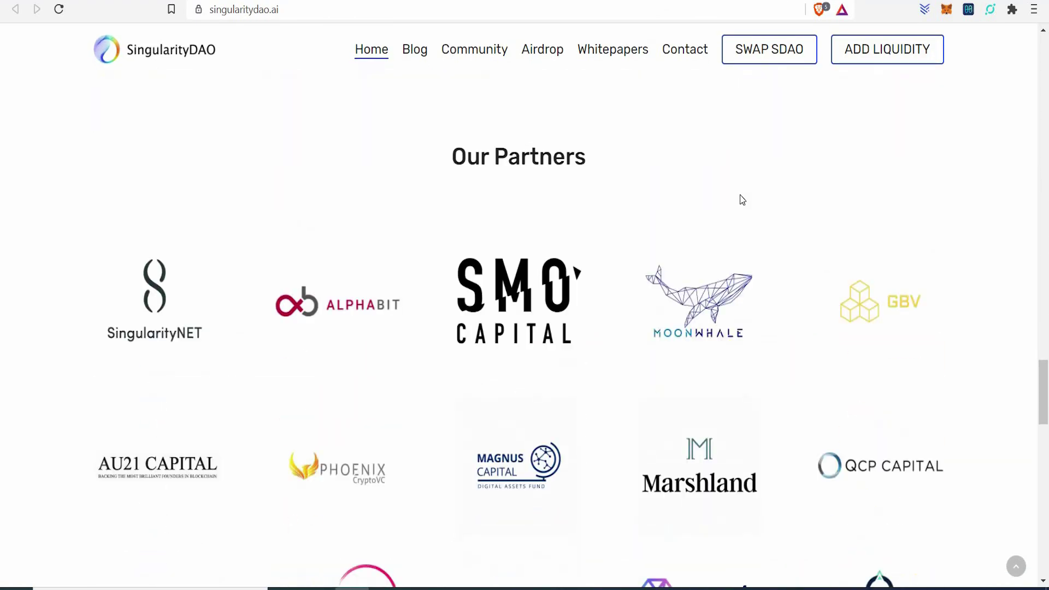
{"action": "scroll", "coordinate": [492, 239], "scroll_direction": "down", "scroll_amount": 2}
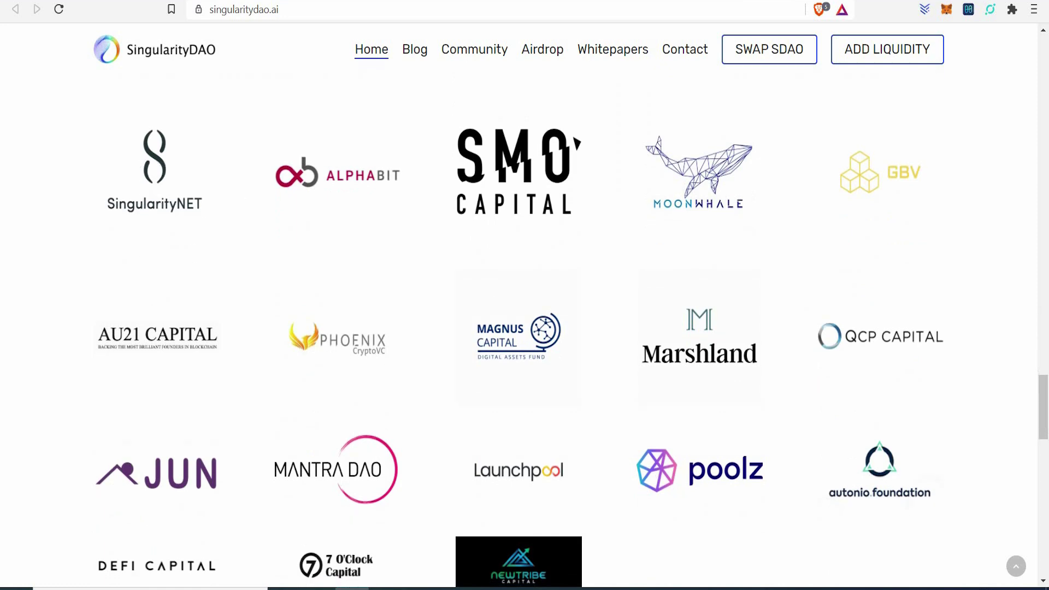
{"action": "mouse_move", "coordinate": [685, 49]}
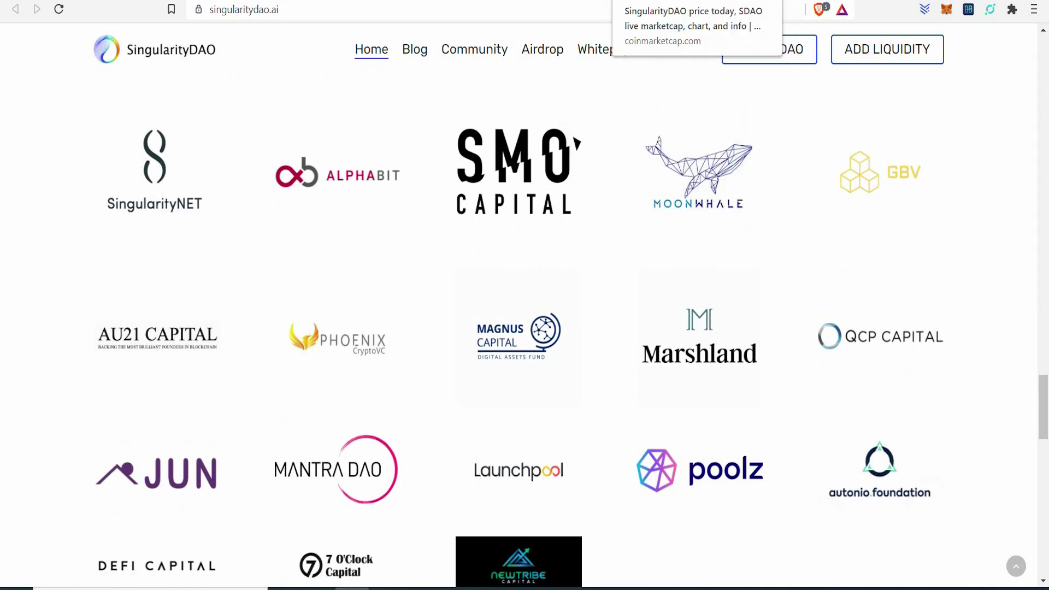
{"action": "key", "text": "ctrl+Tab"}
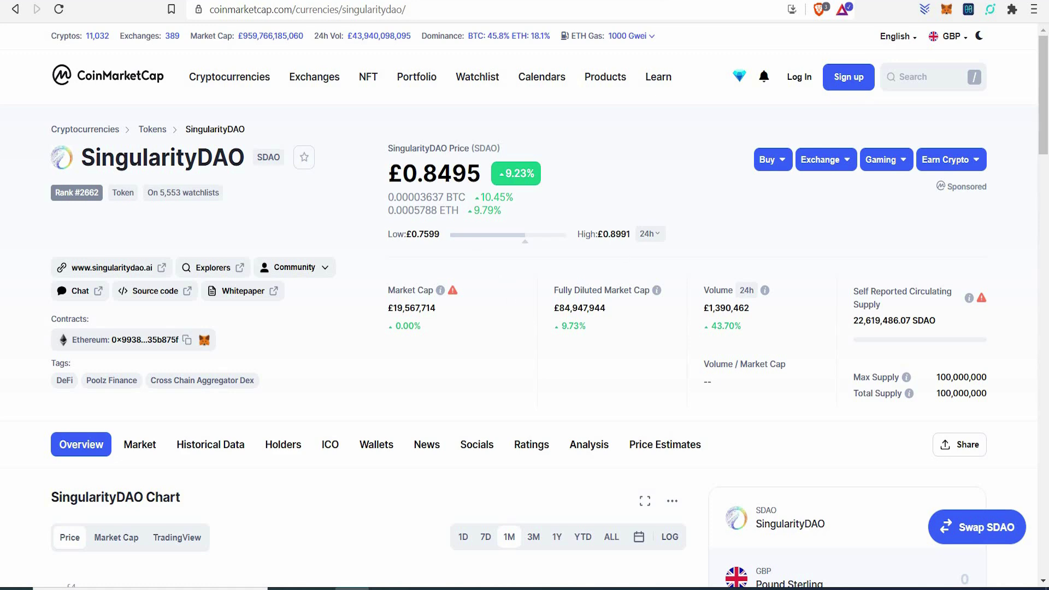
Enter £1,000 in CoinGecko's SDAO converter and select the resulting 1162.22 SDAO.
{"action": "key", "text": "ctrl+Tab"}
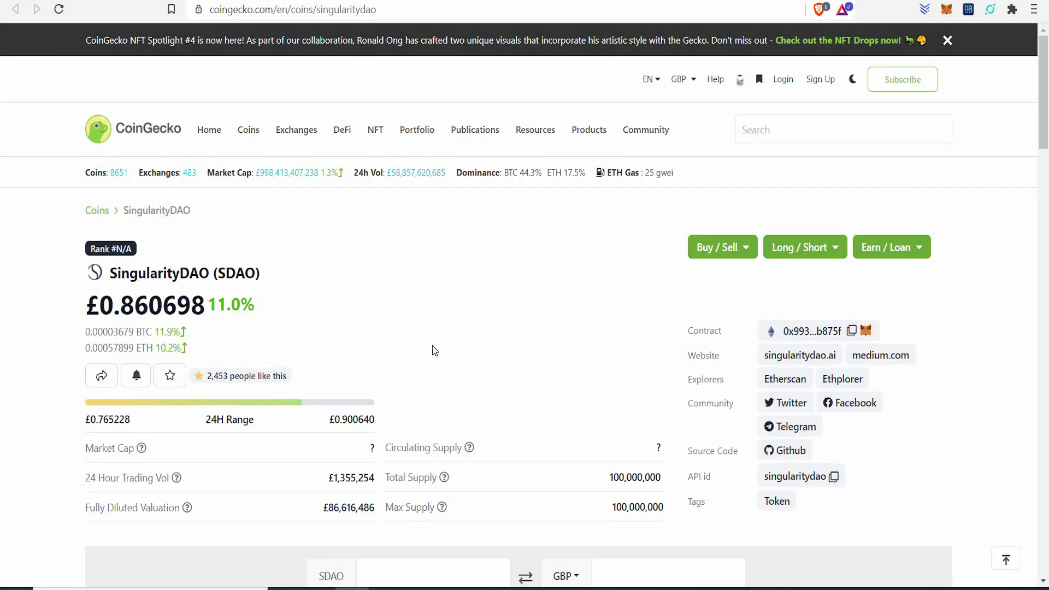
{"action": "scroll", "coordinate": [434, 350], "scroll_direction": "down", "scroll_amount": 3}
{"action": "left_click", "coordinate": [623, 301]}
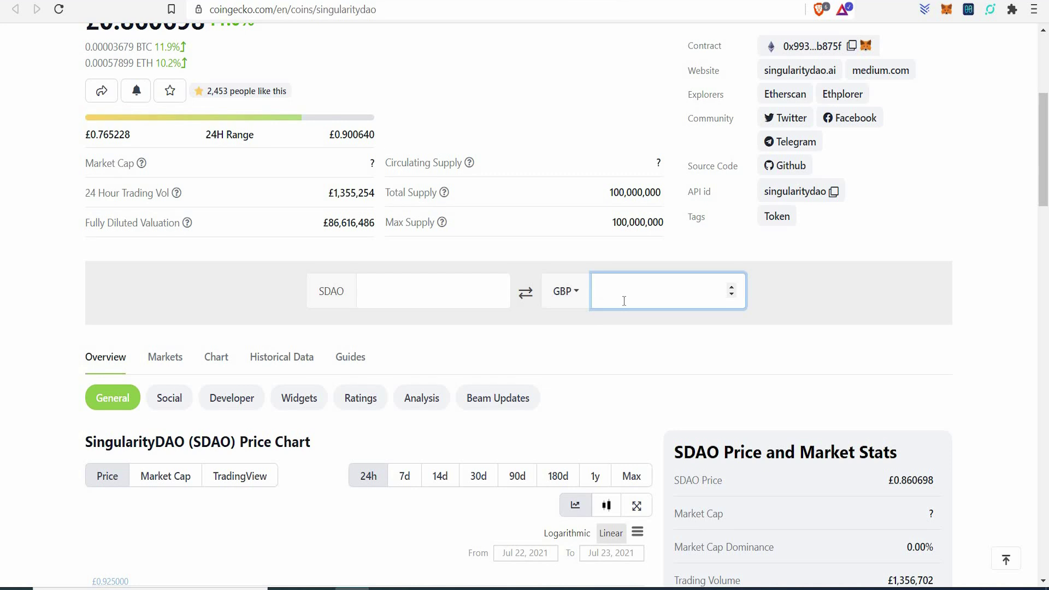
{"action": "type", "text": "1000"}
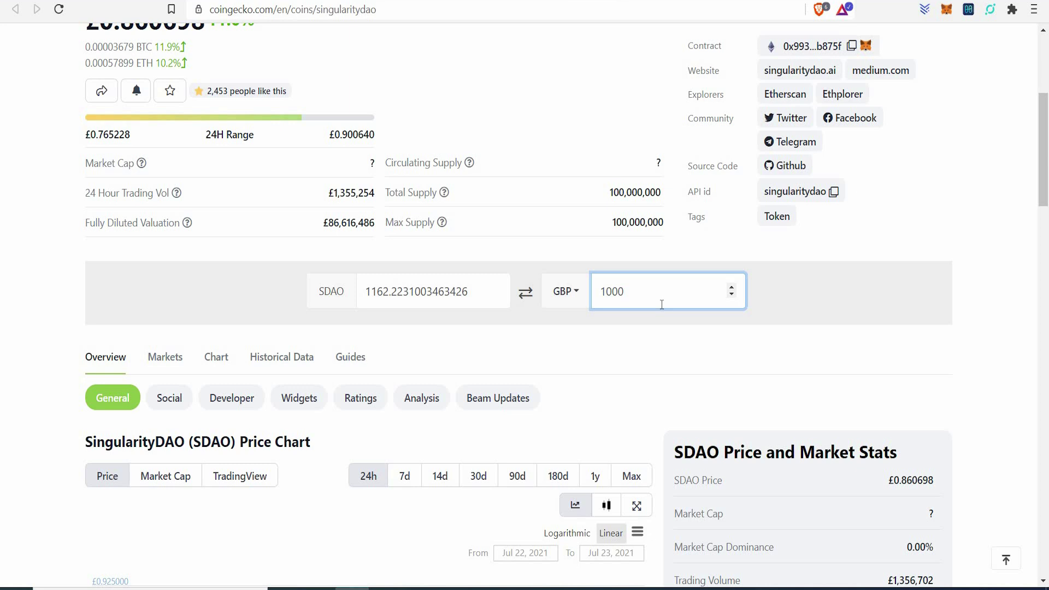
{"action": "mouse_move", "coordinate": [433, 291]}
{"action": "left_click_drag", "start_coordinate": [366, 291], "coordinate": [404, 291]}
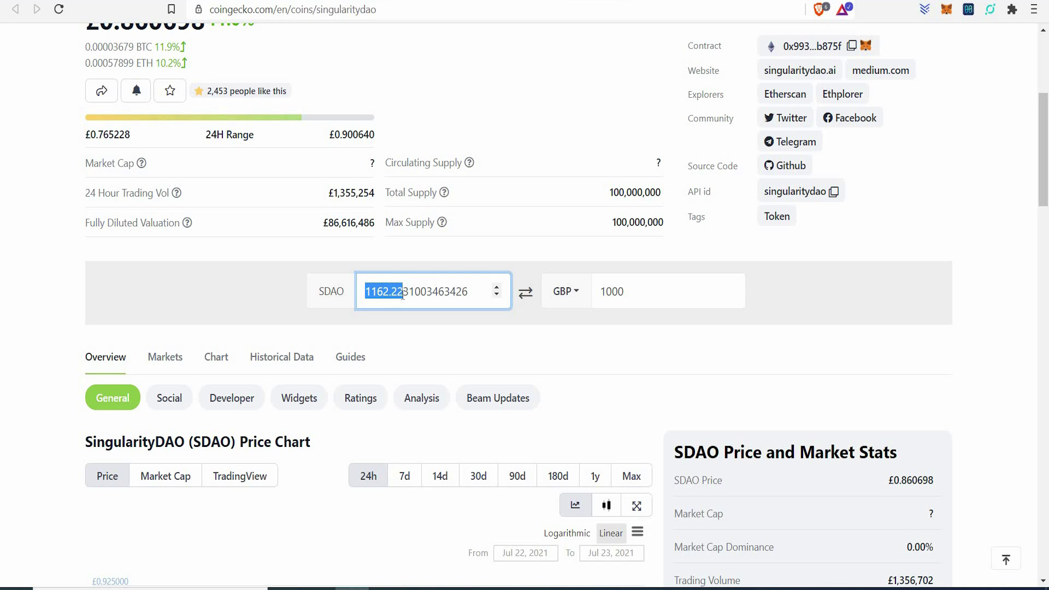
Clear Calculator and select the 8606 digits of the CoinGecko SDAO price.
{"action": "left_click", "coordinate": [590, 589]}
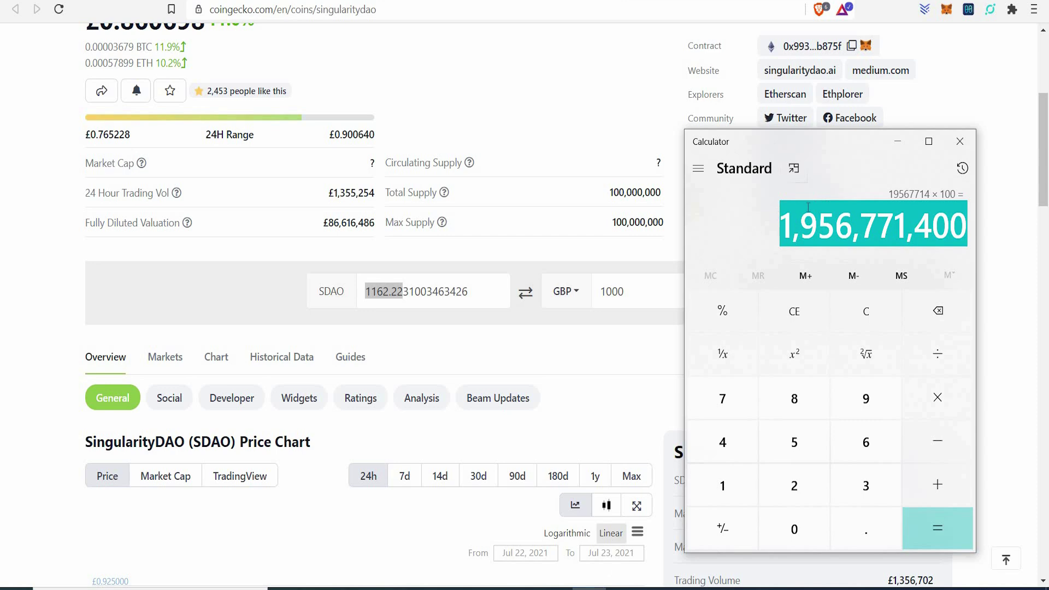
{"action": "left_click", "coordinate": [865, 311]}
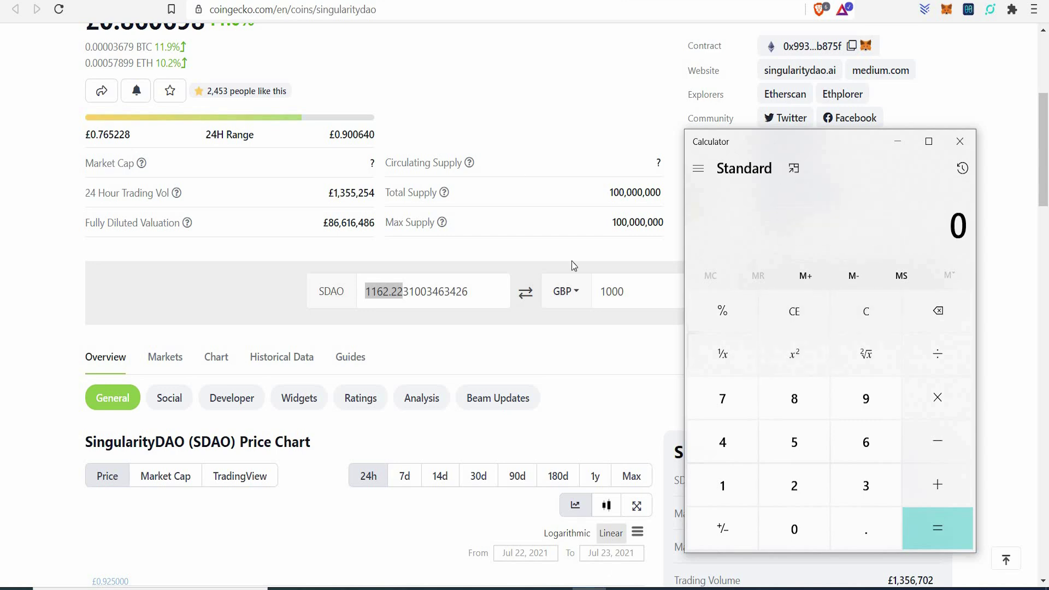
{"action": "scroll", "coordinate": [515, 175], "scroll_direction": "up", "scroll_amount": 5}
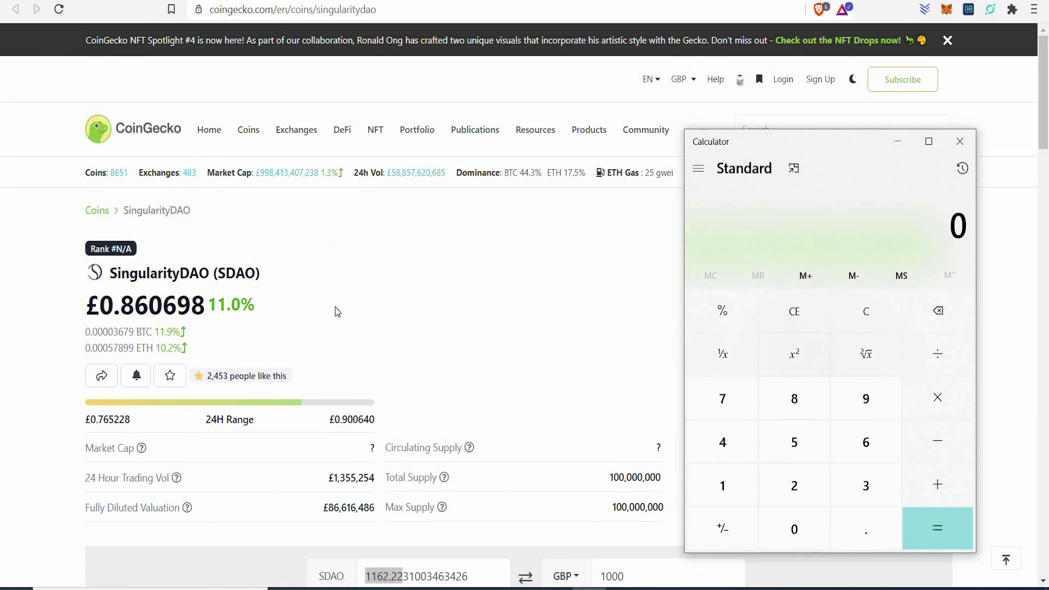
{"action": "mouse_move", "coordinate": [121, 306]}
{"action": "left_mouse_down"}
{"action": "mouse_move", "coordinate": [176, 305]}
{"action": "mouse_move", "coordinate": [156, 272]}
{"action": "mouse_move", "coordinate": [106, 275]}
{"action": "left_mouse_up"}
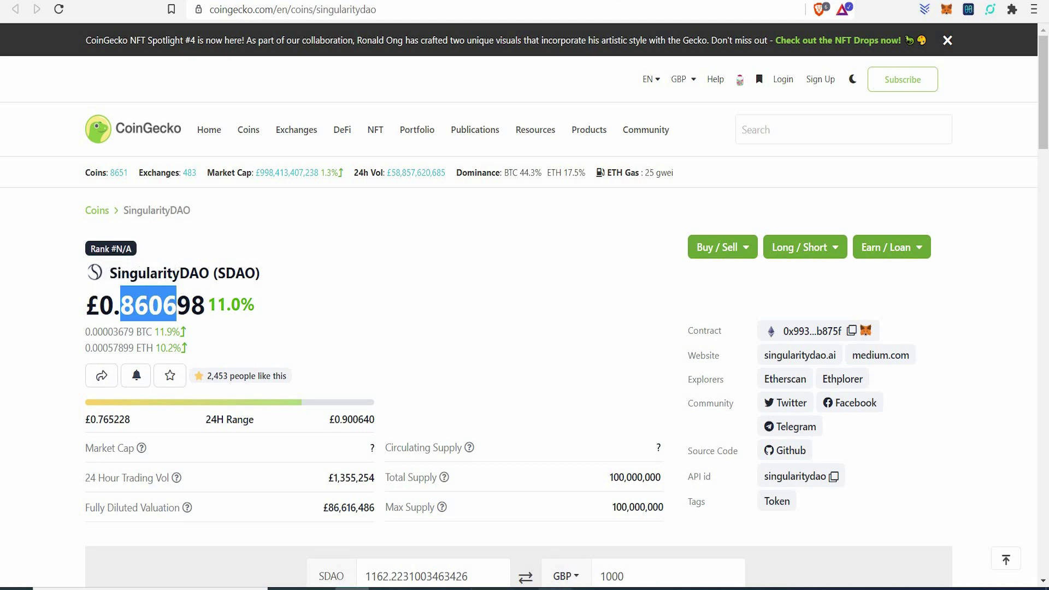
{"action": "key", "text": "alt+Tab"}
Calculate 1,162.22 × 86 = 99,950.92, then return to the CoinGecko page.
{"action": "key", "text": "ctrl+v"}
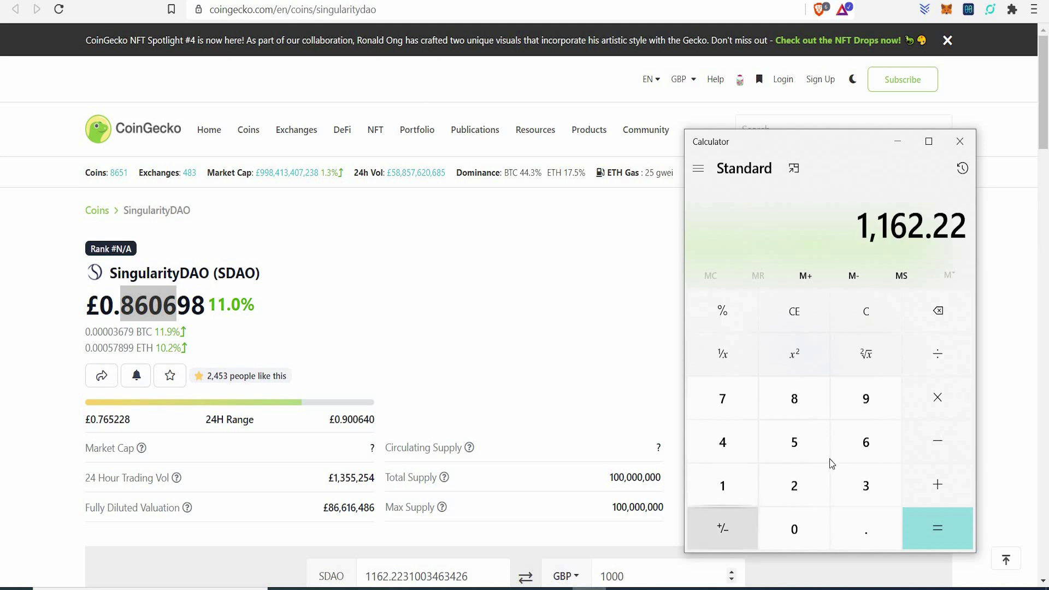
{"action": "left_click", "coordinate": [938, 398]}
{"action": "left_click", "coordinate": [793, 398]}
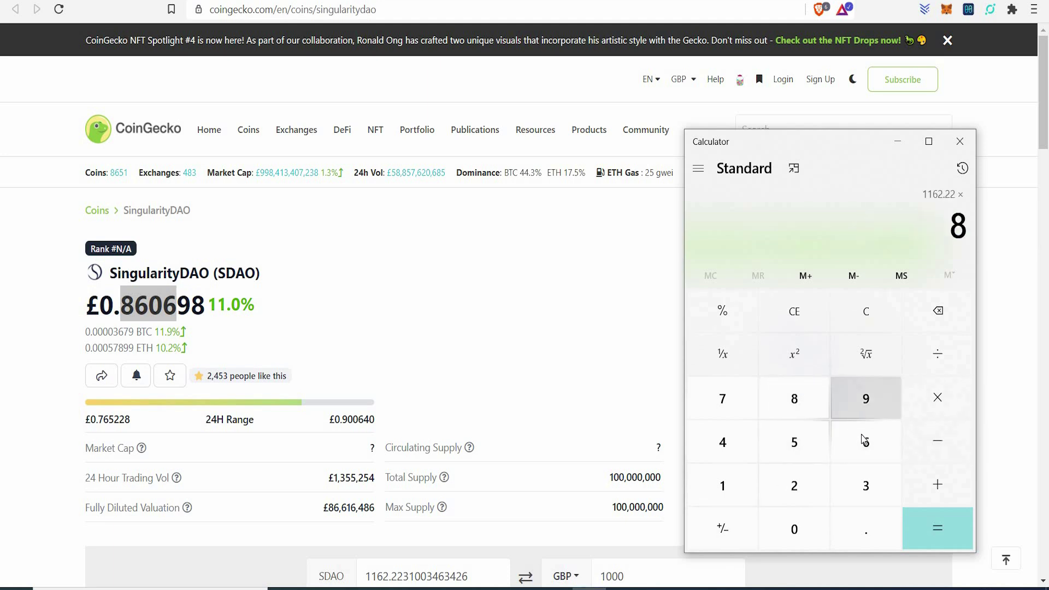
{"action": "left_click", "coordinate": [866, 442]}
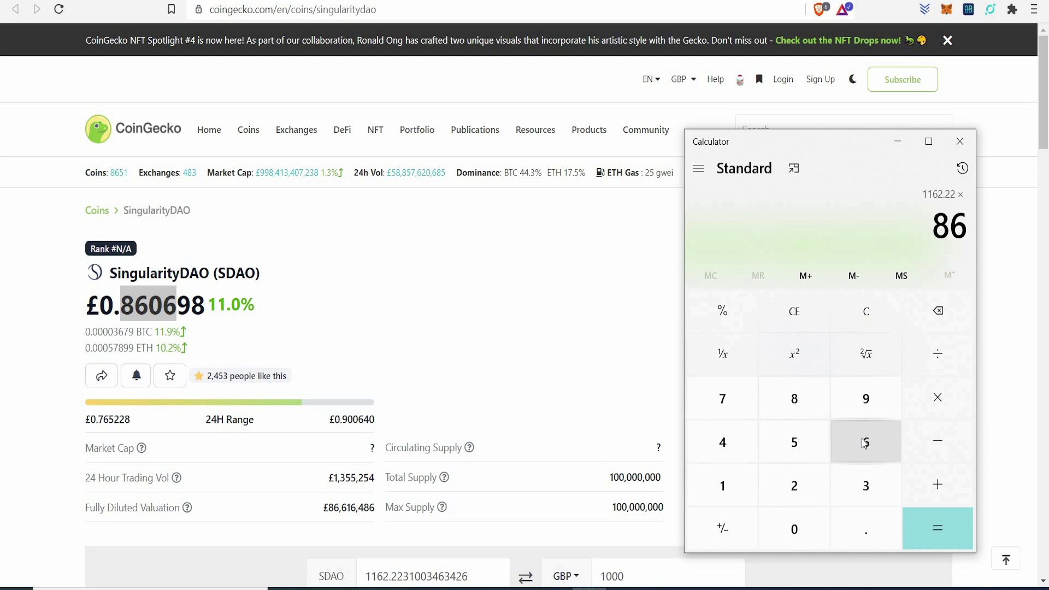
{"action": "left_click", "coordinate": [951, 531]}
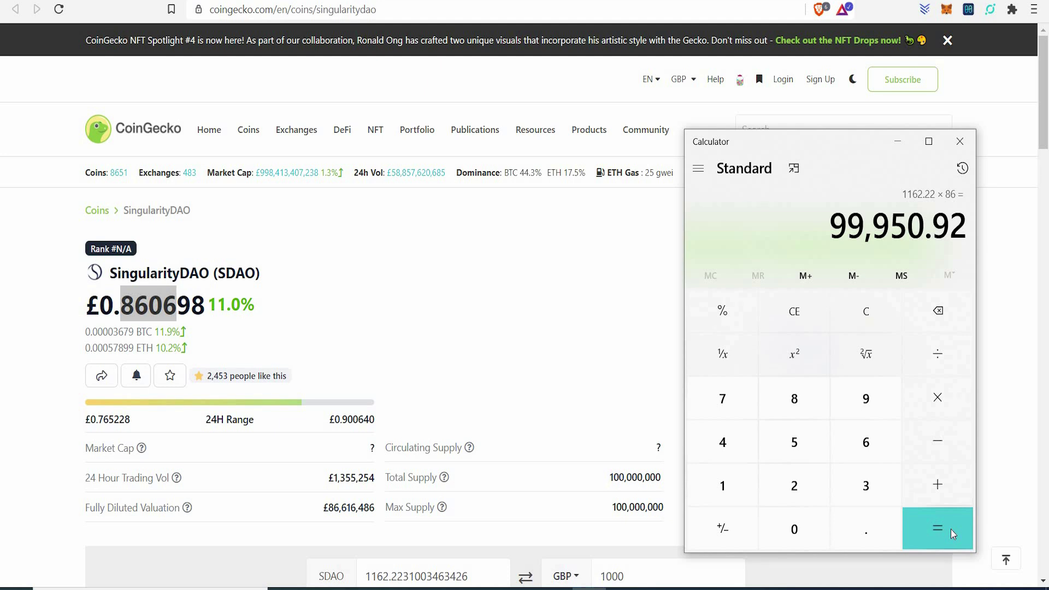
{"action": "left_click", "coordinate": [427, 287]}
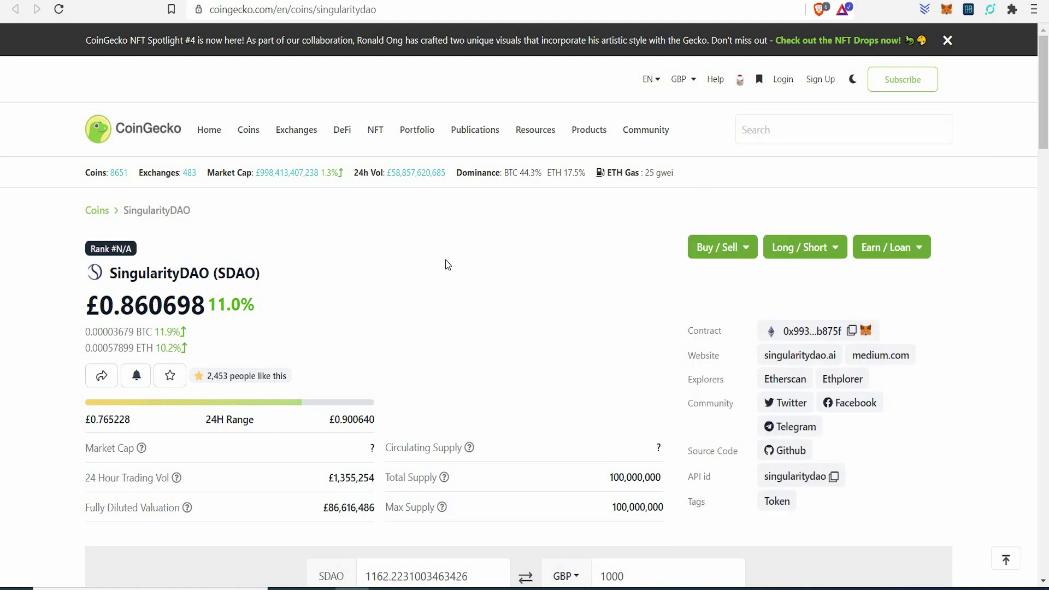
Browse SingularityDAO's Medium blog from CoinGecko, then return to the CoinGecko SDAO tab.
{"action": "left_click", "coordinate": [871, 357]}
{"action": "scroll", "coordinate": [621, 243], "scroll_direction": "down", "scroll_amount": 3}
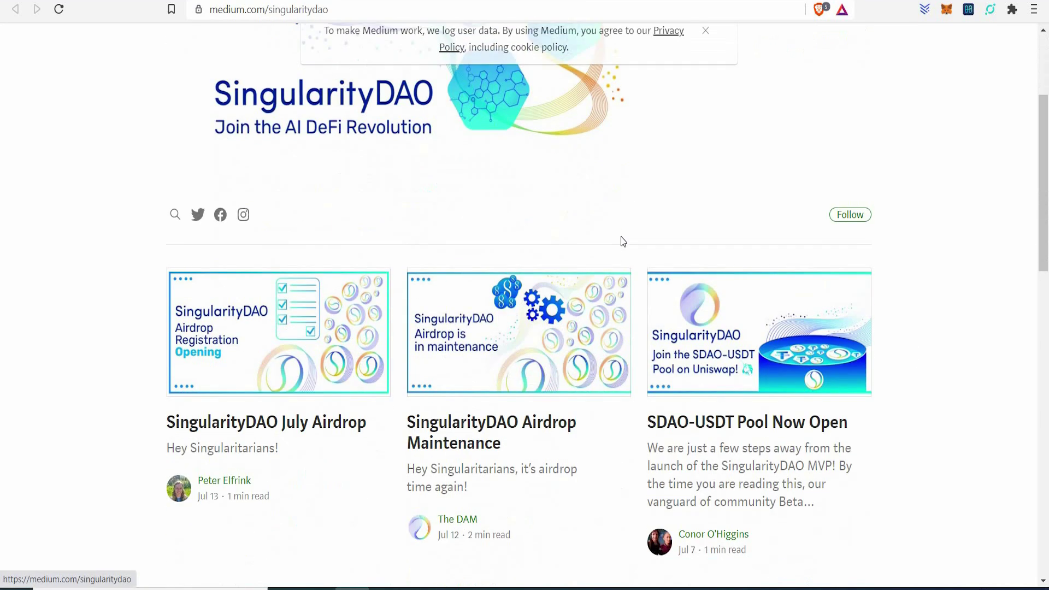
{"action": "scroll", "coordinate": [621, 243], "scroll_direction": "down", "scroll_amount": 2}
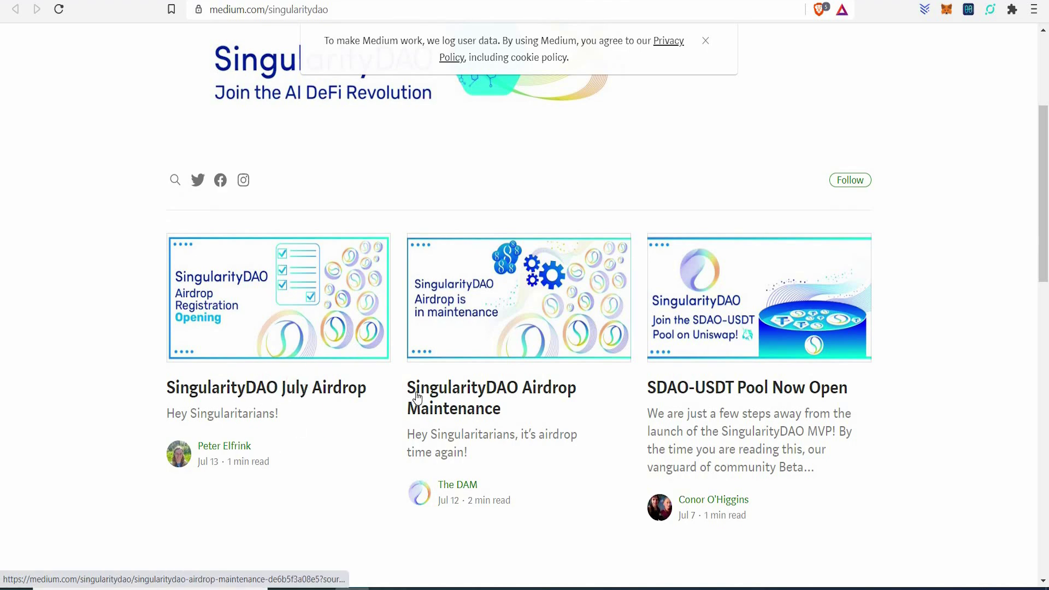
{"action": "scroll", "coordinate": [244, 461], "scroll_direction": "down", "scroll_amount": 3}
{"action": "scroll", "coordinate": [244, 328], "scroll_direction": "up", "scroll_amount": 3}
{"action": "scroll", "coordinate": [244, 207], "scroll_direction": "up", "scroll_amount": 4}
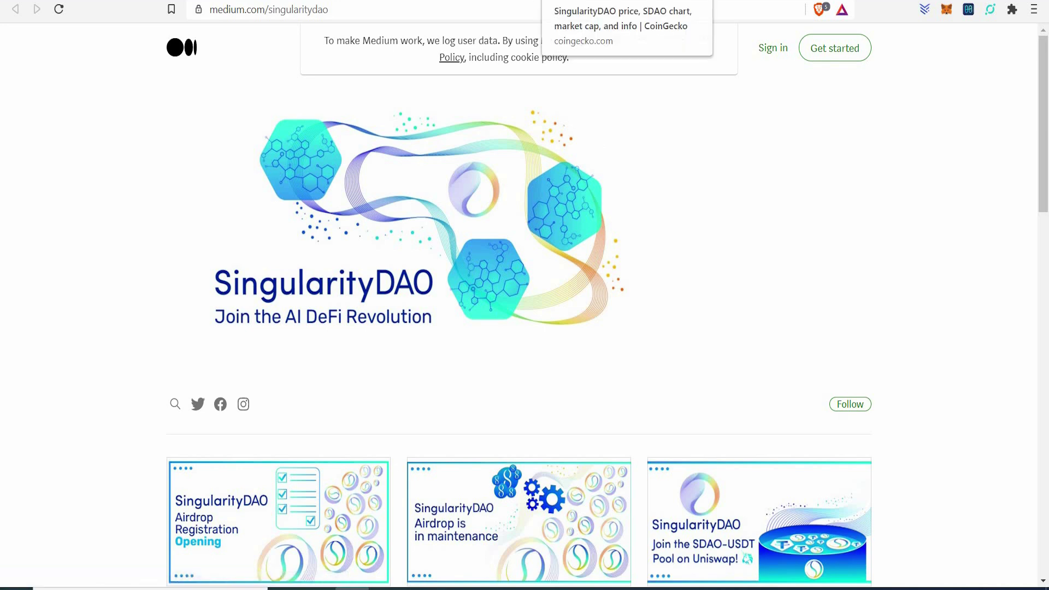
{"action": "key", "text": "ctrl+Tab"}
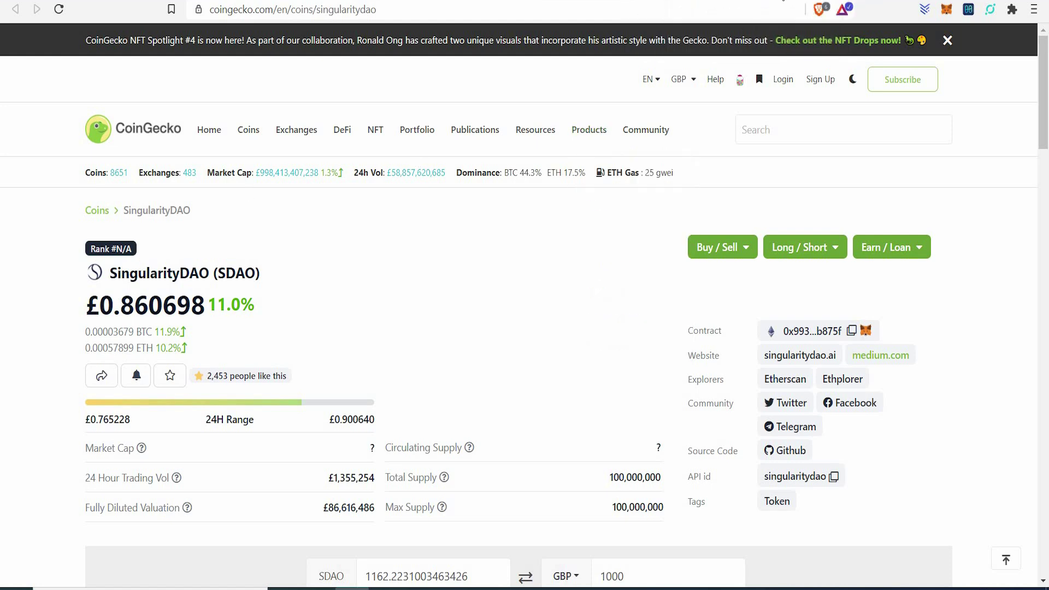
Open the Governance Whitepaper PDF on singularitydao.ai and read to the Acknowledgements.
{"action": "key", "text": "ctrl+Tab"}
{"action": "scroll", "coordinate": [677, 213], "scroll_direction": "up", "scroll_amount": 10}
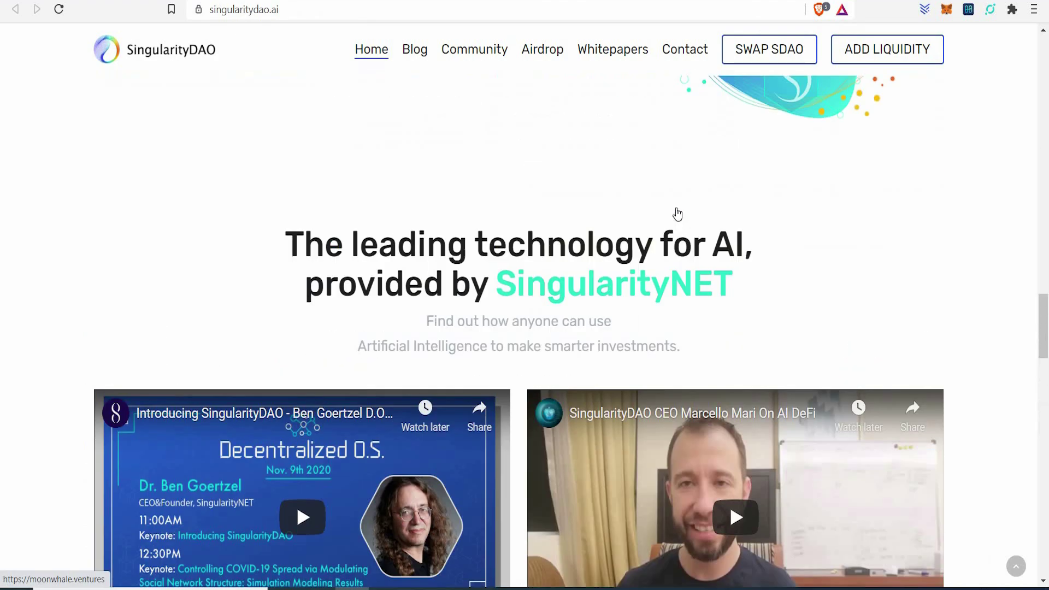
{"action": "scroll", "coordinate": [677, 214], "scroll_direction": "up", "scroll_amount": 10}
{"action": "scroll", "coordinate": [677, 213], "scroll_direction": "up", "scroll_amount": 8}
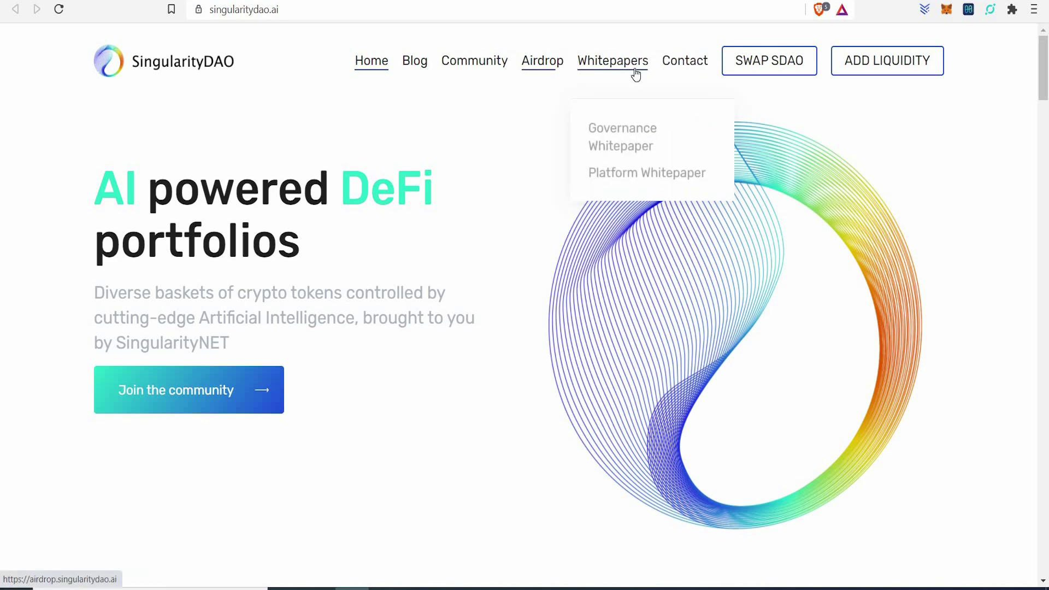
{"action": "mouse_move", "coordinate": [613, 49]}
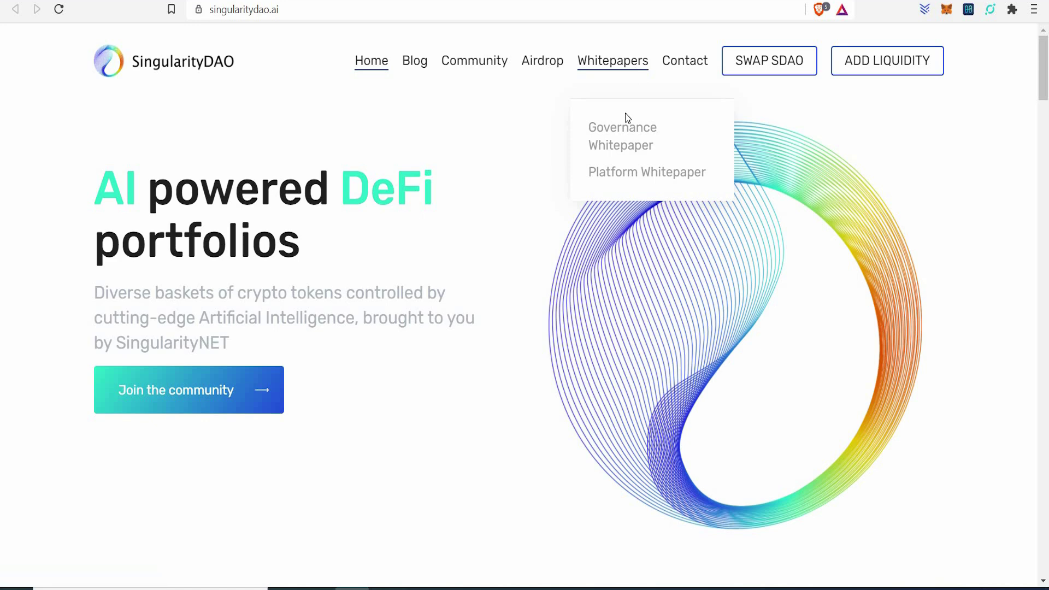
{"action": "left_click", "coordinate": [619, 143]}
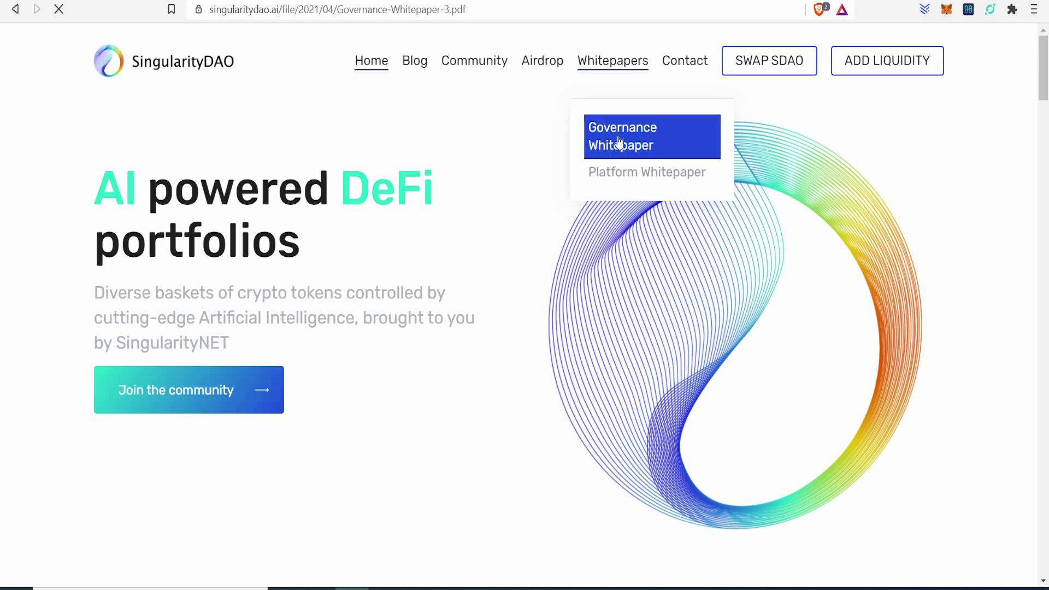
{"action": "scroll", "coordinate": [656, 228], "scroll_direction": "down", "scroll_amount": 3}
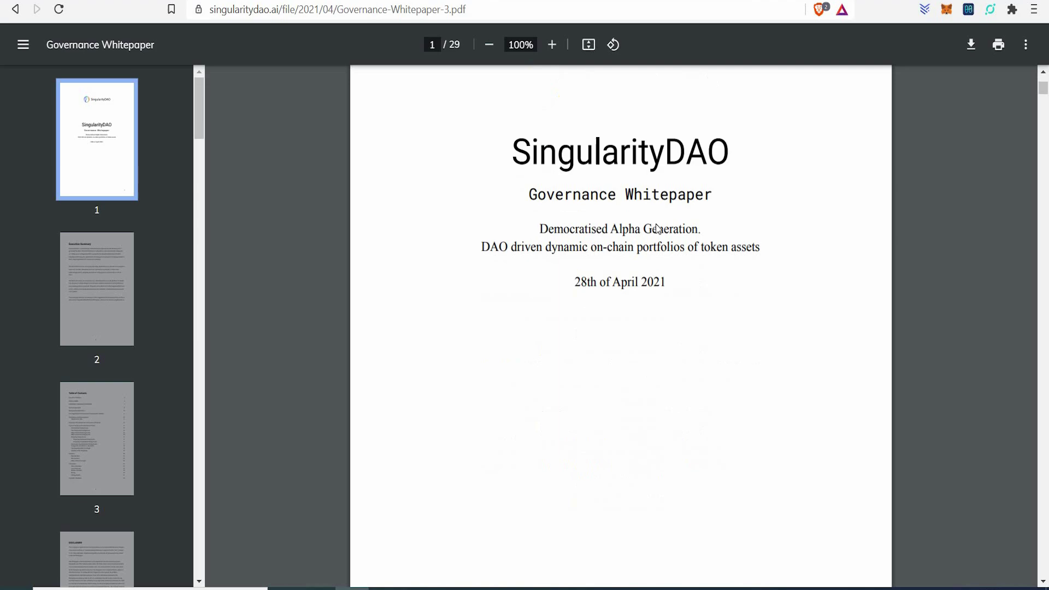
{"action": "scroll", "coordinate": [657, 229], "scroll_direction": "down", "scroll_amount": 3}
{"action": "scroll", "coordinate": [657, 229], "scroll_direction": "down", "scroll_amount": 3}
{"action": "scroll", "coordinate": [657, 229], "scroll_direction": "down", "scroll_amount": 2}
{"action": "scroll", "coordinate": [657, 229], "scroll_direction": "down", "scroll_amount": 3}
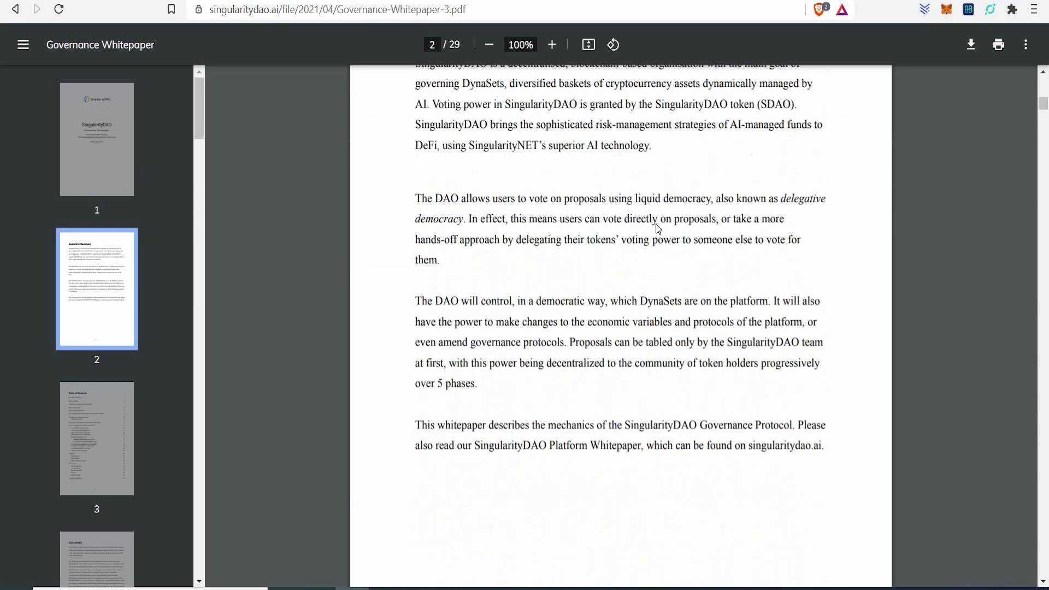
{"action": "scroll", "coordinate": [656, 229], "scroll_direction": "up", "scroll_amount": 3}
{"action": "scroll", "coordinate": [657, 228], "scroll_direction": "down", "scroll_amount": 5}
{"action": "scroll", "coordinate": [656, 228], "scroll_direction": "down", "scroll_amount": 4}
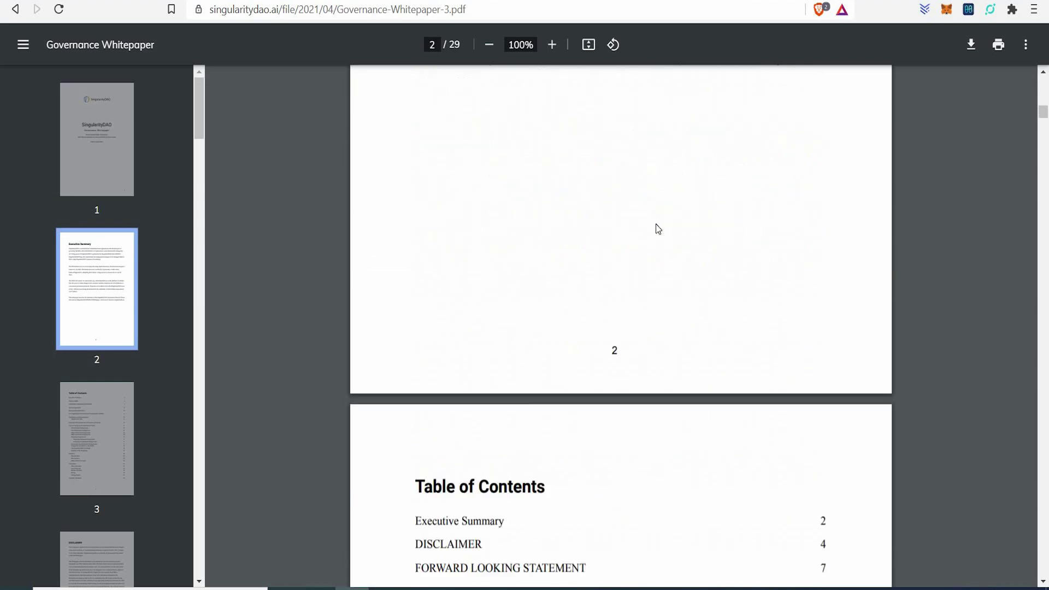
{"action": "scroll", "coordinate": [657, 229], "scroll_direction": "down", "scroll_amount": 2}
{"action": "scroll", "coordinate": [657, 228], "scroll_direction": "down", "scroll_amount": 1}
{"action": "scroll", "coordinate": [657, 229], "scroll_direction": "down", "scroll_amount": 1}
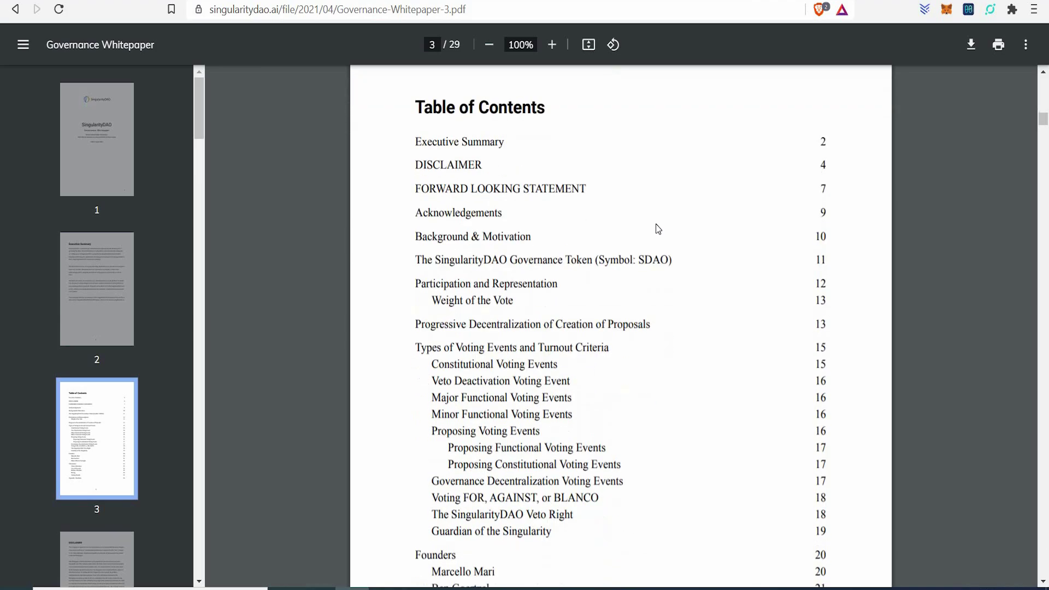
{"action": "scroll", "coordinate": [657, 228], "scroll_direction": "down", "scroll_amount": 5}
{"action": "scroll", "coordinate": [657, 229], "scroll_direction": "down", "scroll_amount": 4}
{"action": "scroll", "coordinate": [656, 229], "scroll_direction": "down", "scroll_amount": 4}
{"action": "scroll", "coordinate": [656, 228], "scroll_direction": "down", "scroll_amount": 4}
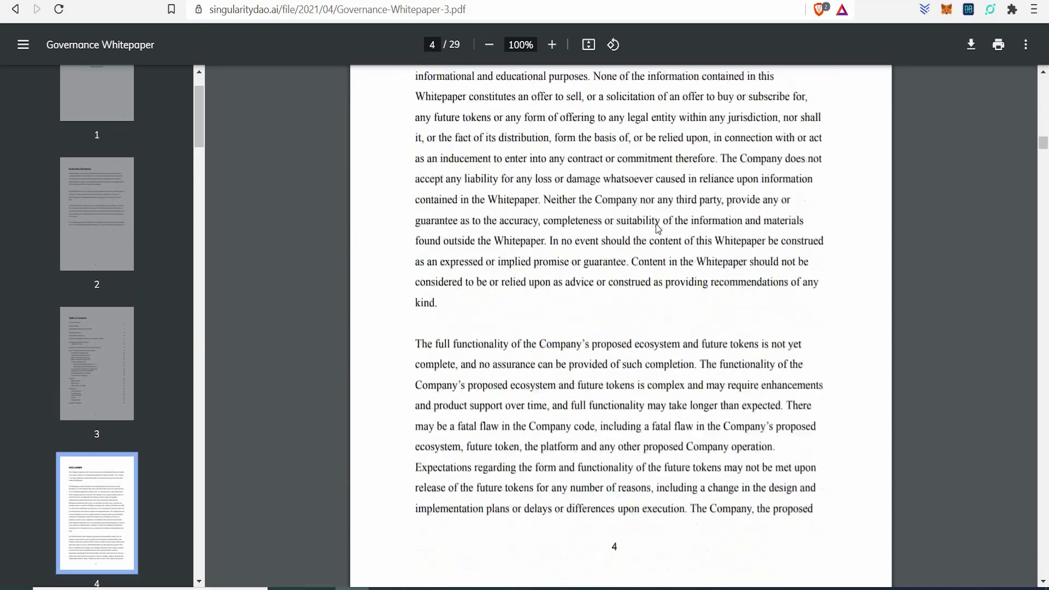
{"action": "scroll", "coordinate": [657, 229], "scroll_direction": "down", "scroll_amount": 5}
{"action": "scroll", "coordinate": [657, 229], "scroll_direction": "down", "scroll_amount": 4}
{"action": "scroll", "coordinate": [656, 229], "scroll_direction": "down", "scroll_amount": 4}
{"action": "scroll", "coordinate": [657, 229], "scroll_direction": "down", "scroll_amount": 4}
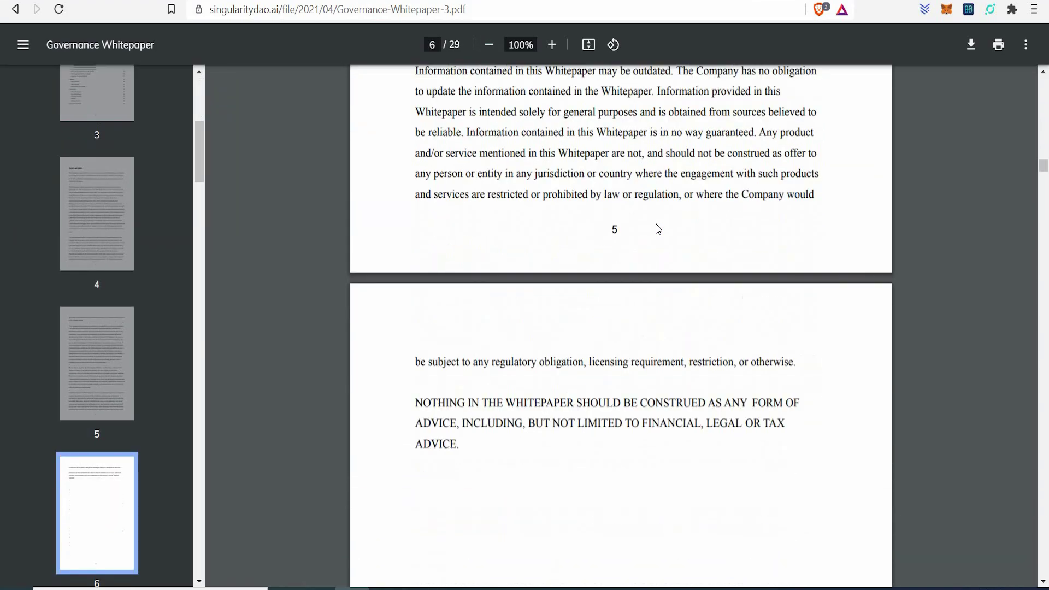
{"action": "scroll", "coordinate": [656, 229], "scroll_direction": "down", "scroll_amount": 2}
{"action": "scroll", "coordinate": [656, 229], "scroll_direction": "down", "scroll_amount": 2}
{"action": "scroll", "coordinate": [656, 229], "scroll_direction": "down", "scroll_amount": 4}
{"action": "scroll", "coordinate": [657, 229], "scroll_direction": "down", "scroll_amount": 3}
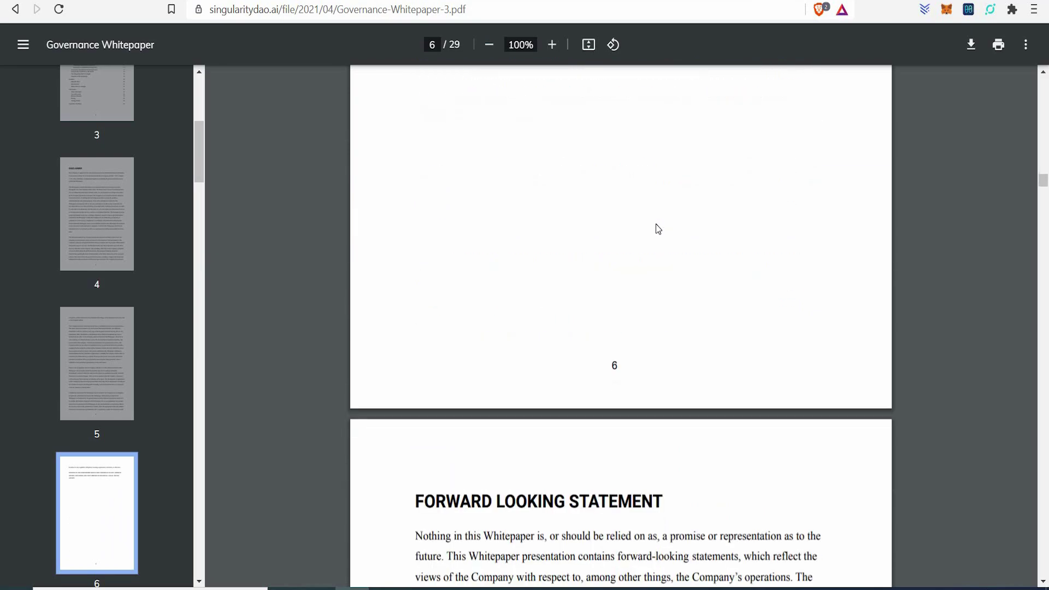
{"action": "scroll", "coordinate": [657, 229], "scroll_direction": "down", "scroll_amount": 4}
{"action": "scroll", "coordinate": [657, 228], "scroll_direction": "down", "scroll_amount": 4}
{"action": "scroll", "coordinate": [656, 228], "scroll_direction": "down", "scroll_amount": 5}
{"action": "scroll", "coordinate": [657, 228], "scroll_direction": "down", "scroll_amount": 4}
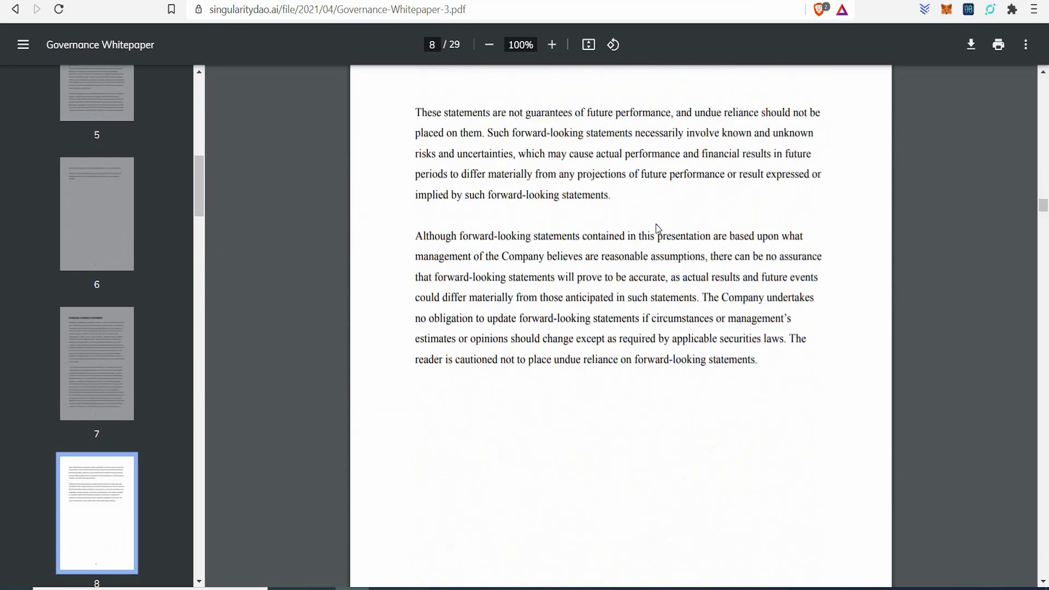
{"action": "scroll", "coordinate": [656, 229], "scroll_direction": "down", "scroll_amount": 3}
{"action": "scroll", "coordinate": [831, 241], "scroll_direction": "down", "scroll_amount": 3}
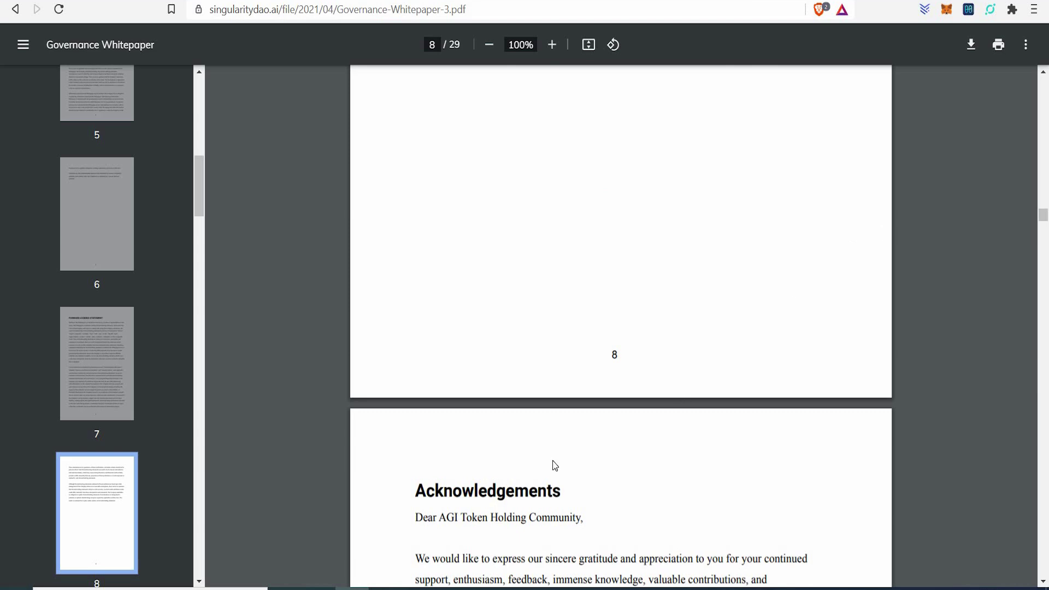
{"action": "scroll", "coordinate": [554, 467], "scroll_direction": "down", "scroll_amount": 2}
{"action": "scroll", "coordinate": [554, 466], "scroll_direction": "down", "scroll_amount": 1}
{"action": "scroll", "coordinate": [522, 386], "scroll_direction": "down", "scroll_amount": 3}
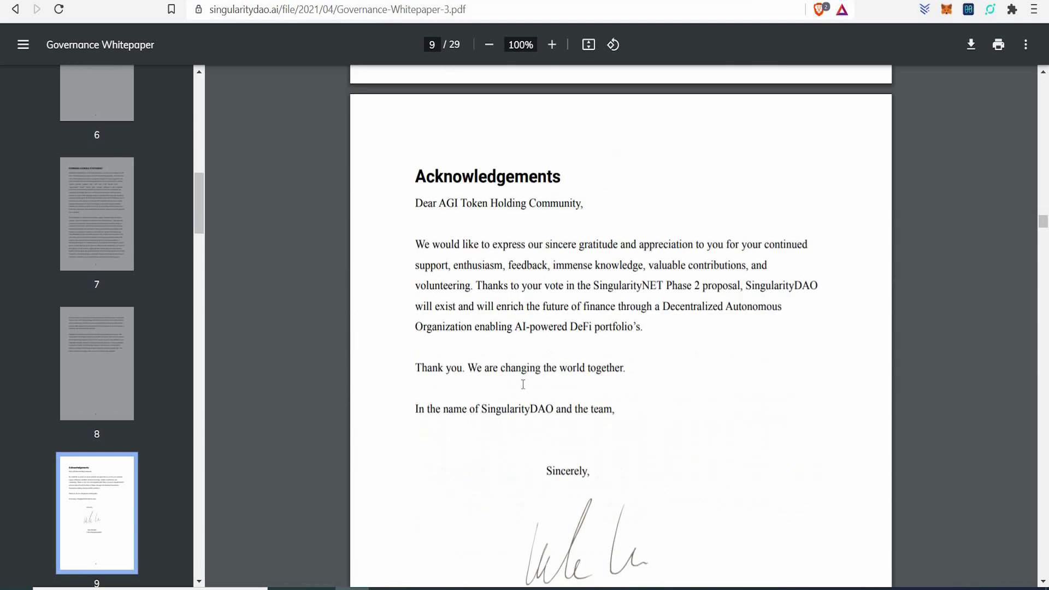
{"action": "scroll", "coordinate": [523, 385], "scroll_direction": "down", "scroll_amount": 3}
{"action": "scroll", "coordinate": [523, 385], "scroll_direction": "down", "scroll_amount": 1}
{"action": "scroll", "coordinate": [519, 403], "scroll_direction": "up", "scroll_amount": 4}
{"action": "scroll", "coordinate": [518, 405], "scroll_direction": "up", "scroll_amount": 3}
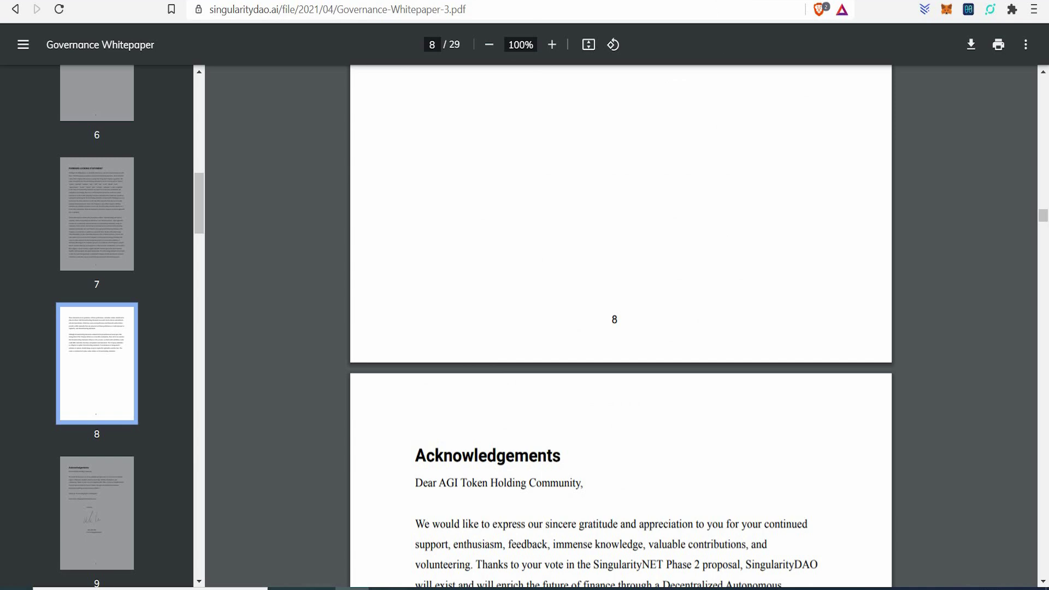
Go back from the Governance Whitepaper PDF to the SingularityDAO site.
{"action": "left_click", "coordinate": [15, 10]}
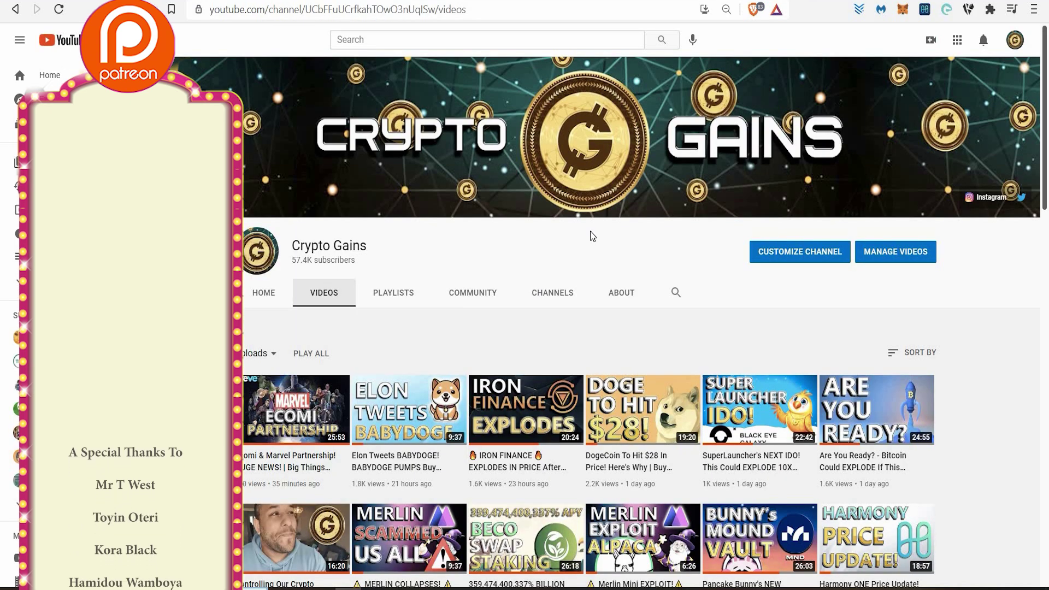
{"action": "scroll", "coordinate": [592, 235], "scroll_direction": "down", "scroll_amount": 1}
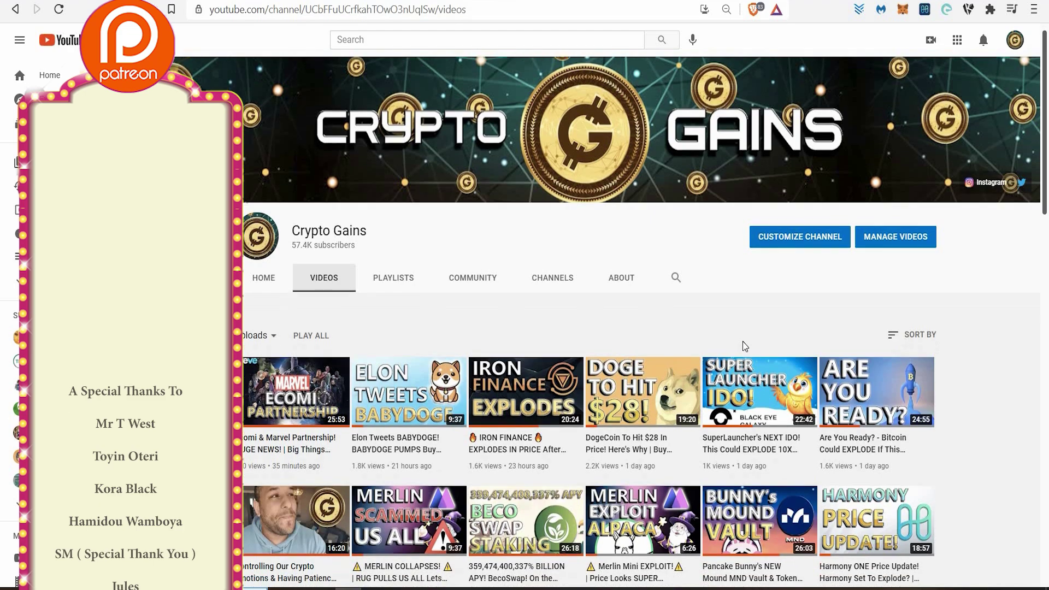
{"action": "scroll", "coordinate": [745, 346], "scroll_direction": "down", "scroll_amount": 2}
{"action": "scroll", "coordinate": [744, 346], "scroll_direction": "down", "scroll_amount": 1}
{"action": "scroll", "coordinate": [745, 346], "scroll_direction": "down", "scroll_amount": 2}
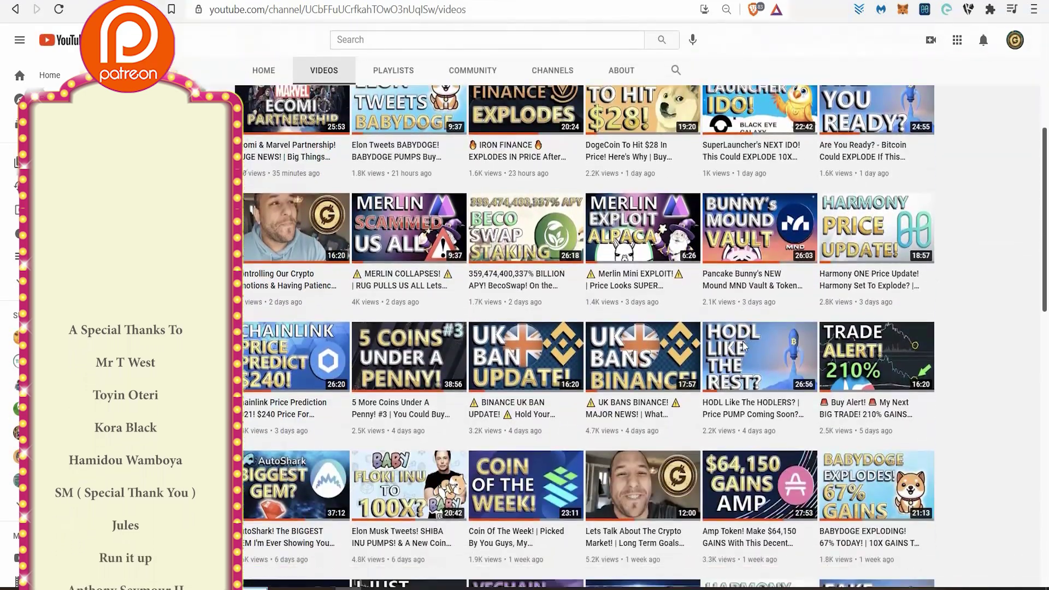
{"action": "scroll", "coordinate": [744, 345], "scroll_direction": "down", "scroll_amount": 1}
{"action": "scroll", "coordinate": [744, 346], "scroll_direction": "down", "scroll_amount": 2}
{"action": "scroll", "coordinate": [744, 346], "scroll_direction": "down", "scroll_amount": 2}
{"action": "scroll", "coordinate": [745, 346], "scroll_direction": "down", "scroll_amount": 1}
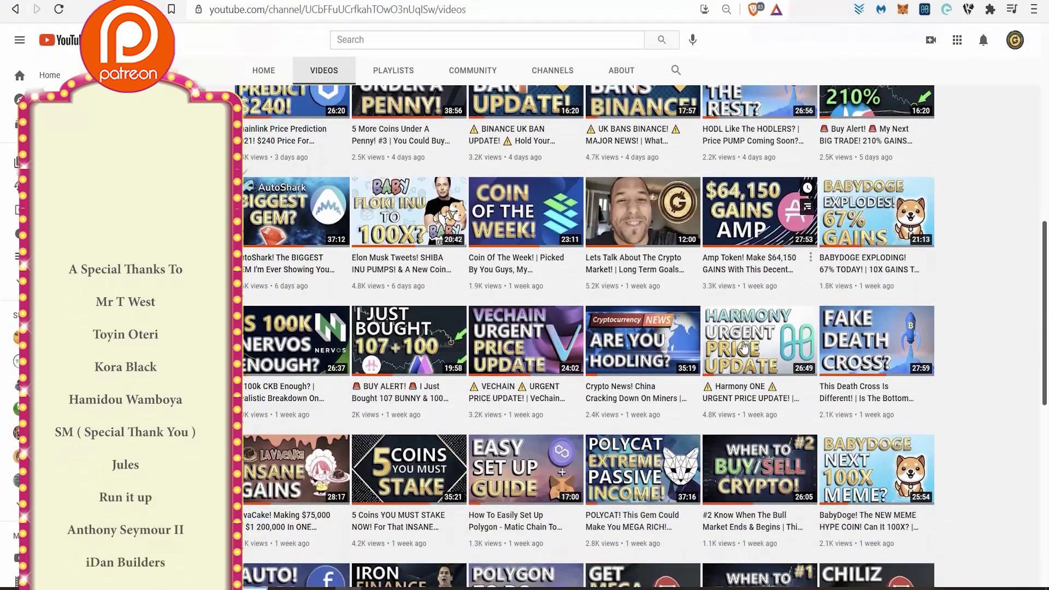
{"action": "scroll", "coordinate": [744, 345], "scroll_direction": "down", "scroll_amount": 1}
{"action": "scroll", "coordinate": [744, 346], "scroll_direction": "down", "scroll_amount": 1}
{"action": "scroll", "coordinate": [744, 346], "scroll_direction": "down", "scroll_amount": 1}
{"action": "scroll", "coordinate": [745, 346], "scroll_direction": "down", "scroll_amount": 1}
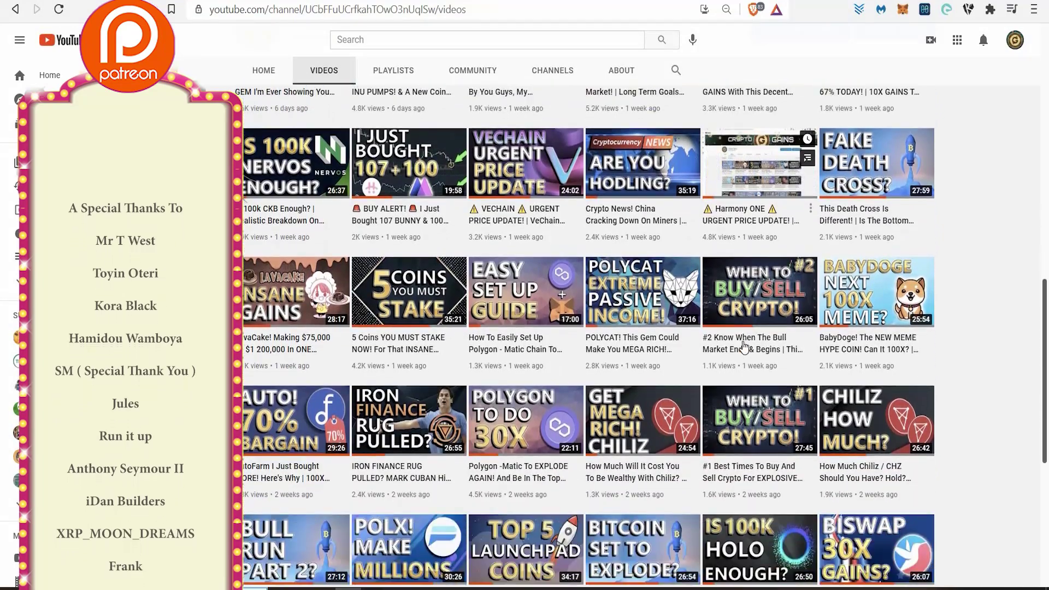
{"action": "scroll", "coordinate": [745, 346], "scroll_direction": "down", "scroll_amount": 1}
{"action": "scroll", "coordinate": [745, 347], "scroll_direction": "down", "scroll_amount": 1}
{"action": "scroll", "coordinate": [744, 346], "scroll_direction": "down", "scroll_amount": 1}
{"action": "scroll", "coordinate": [745, 346], "scroll_direction": "down", "scroll_amount": 1}
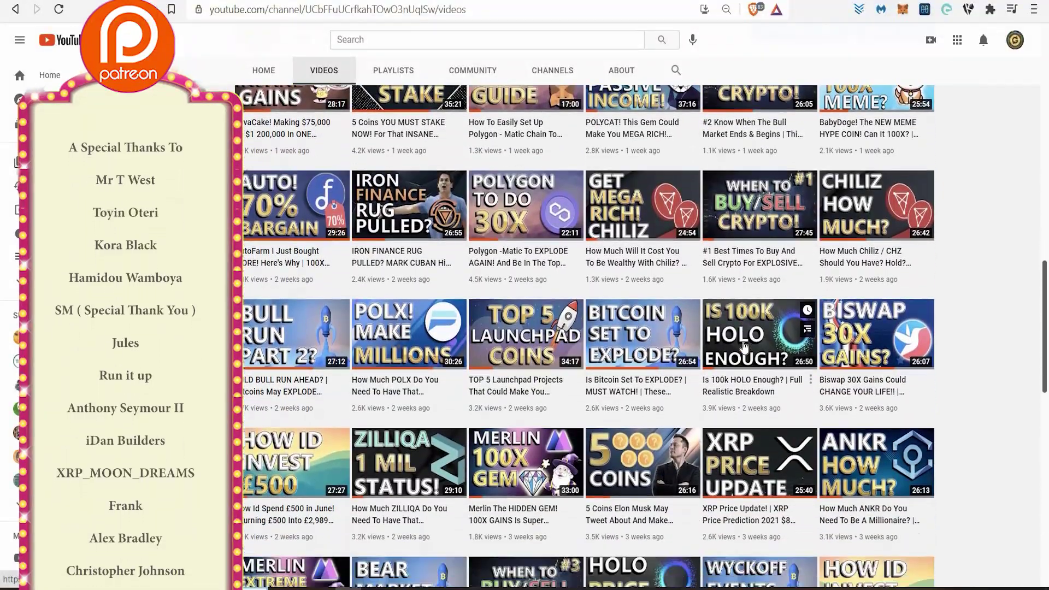
{"action": "scroll", "coordinate": [744, 346], "scroll_direction": "down", "scroll_amount": 1}
{"action": "scroll", "coordinate": [744, 346], "scroll_direction": "down", "scroll_amount": 1}
{"action": "scroll", "coordinate": [745, 345], "scroll_direction": "down", "scroll_amount": 1}
{"action": "scroll", "coordinate": [744, 346], "scroll_direction": "down", "scroll_amount": 1}
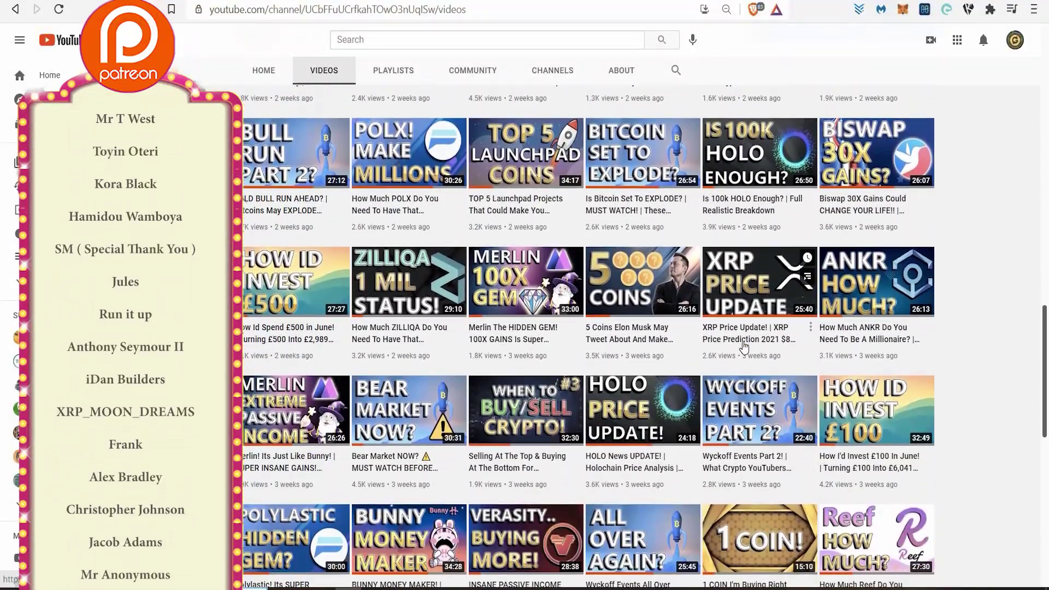
{"action": "scroll", "coordinate": [744, 346], "scroll_direction": "down", "scroll_amount": 1}
{"action": "scroll", "coordinate": [745, 346], "scroll_direction": "down", "scroll_amount": 1}
{"action": "scroll", "coordinate": [745, 347], "scroll_direction": "down", "scroll_amount": 1}
{"action": "scroll", "coordinate": [744, 346], "scroll_direction": "down", "scroll_amount": 1}
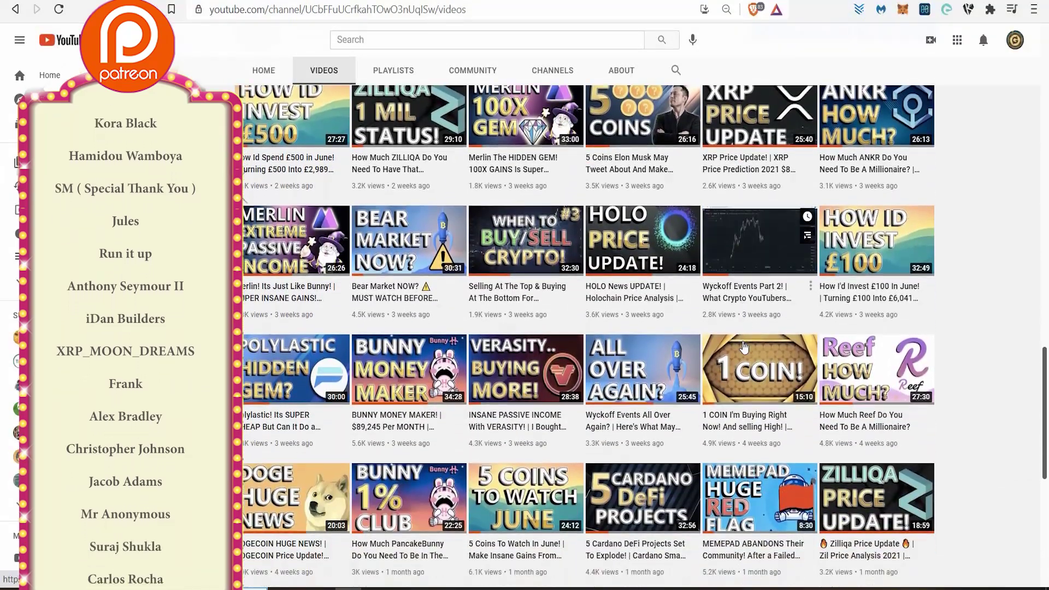
{"action": "scroll", "coordinate": [744, 346], "scroll_direction": "down", "scroll_amount": 1}
{"action": "scroll", "coordinate": [745, 347], "scroll_direction": "down", "scroll_amount": 1}
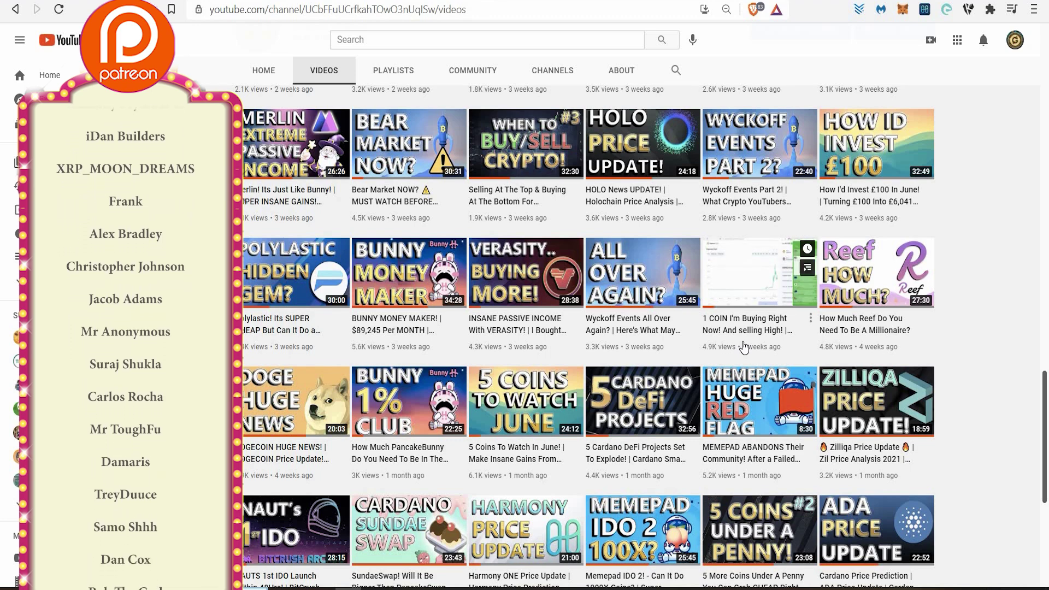
{"action": "scroll", "coordinate": [745, 346], "scroll_direction": "down", "scroll_amount": 1}
{"action": "scroll", "coordinate": [745, 346], "scroll_direction": "down", "scroll_amount": 2}
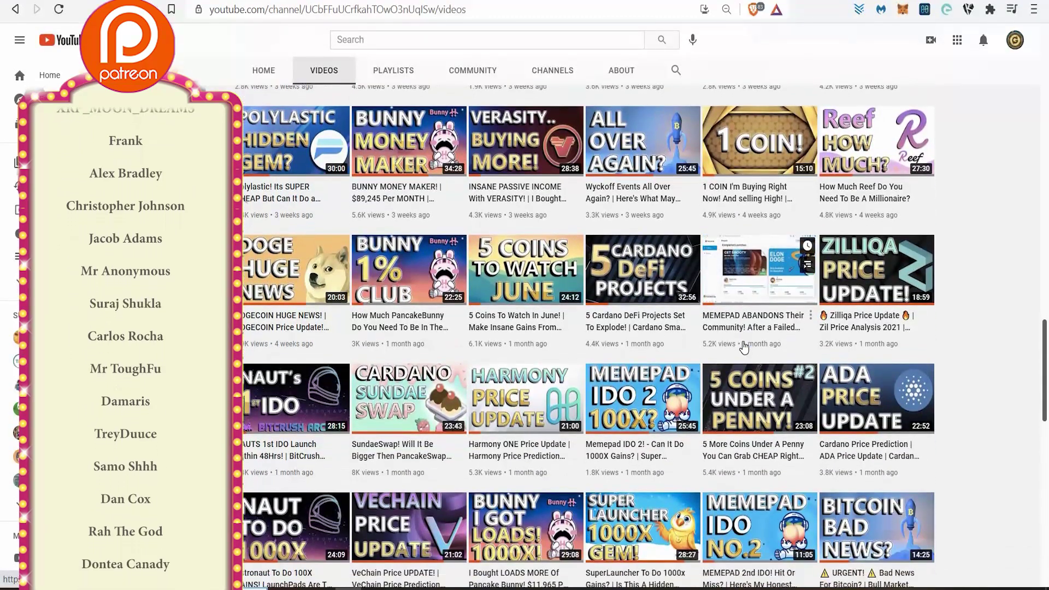
{"action": "scroll", "coordinate": [744, 346], "scroll_direction": "down", "scroll_amount": 3}
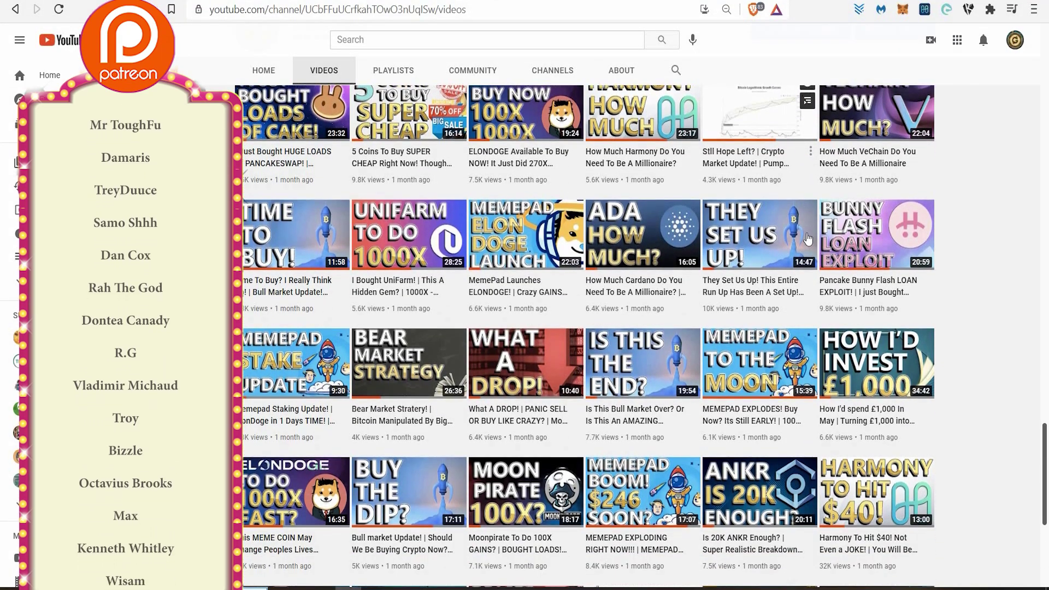
{"action": "scroll", "coordinate": [808, 238], "scroll_direction": "down", "scroll_amount": 1}
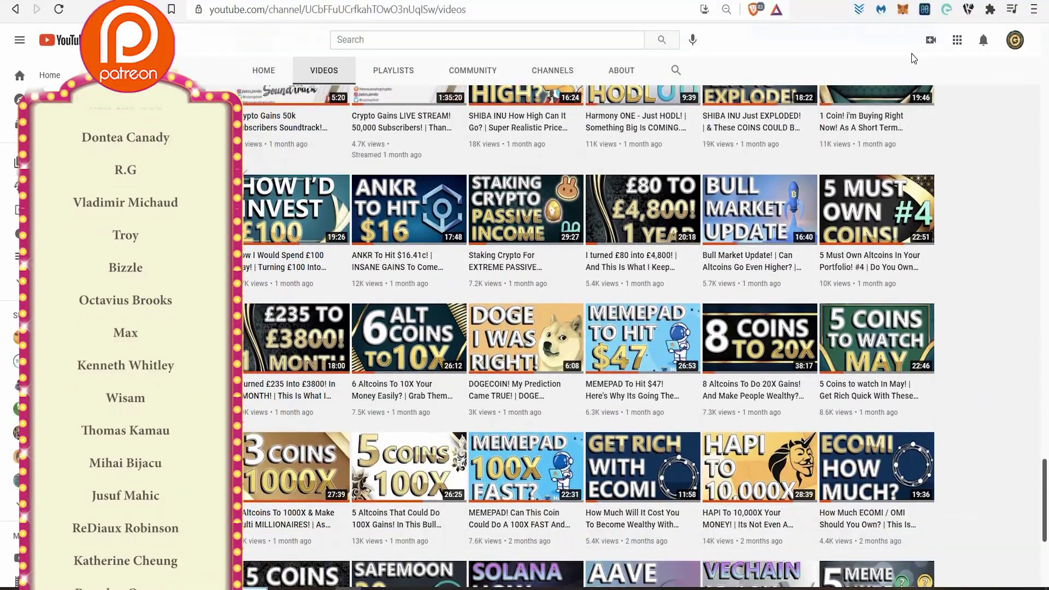
{"action": "scroll", "coordinate": [913, 58], "scroll_direction": "down", "scroll_amount": 1}
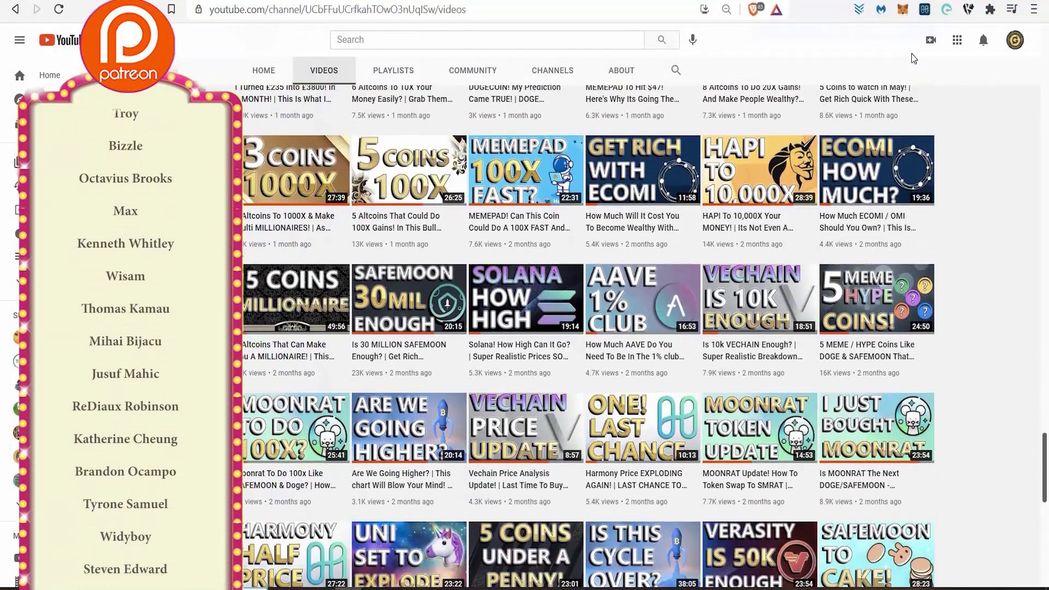
{"action": "scroll", "coordinate": [914, 57], "scroll_direction": "down", "scroll_amount": 2}
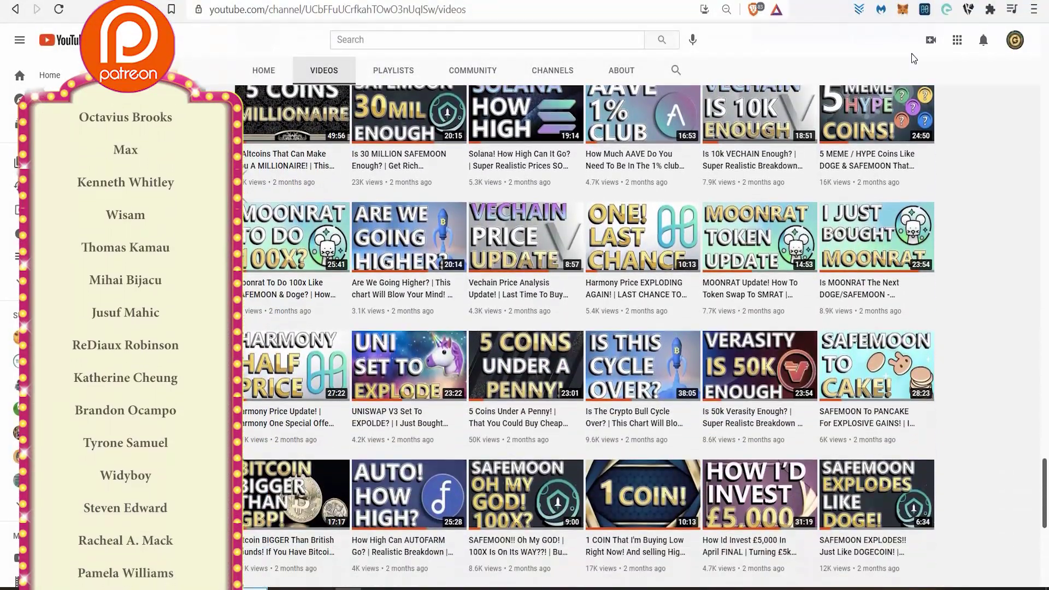
{"action": "scroll", "coordinate": [913, 58], "scroll_direction": "down", "scroll_amount": 3}
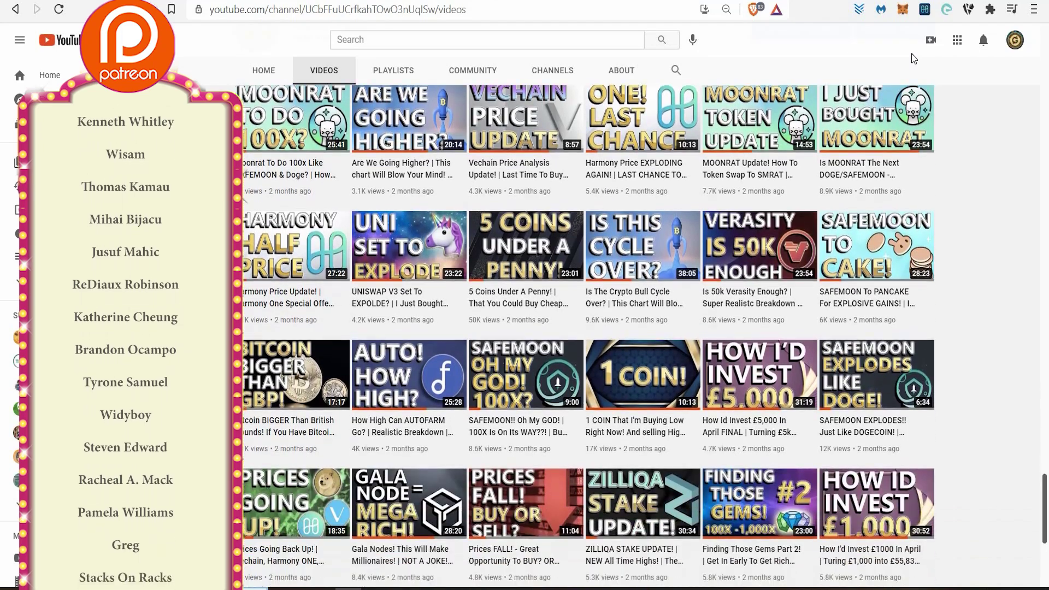
{"action": "scroll", "coordinate": [913, 57], "scroll_direction": "down", "scroll_amount": 2}
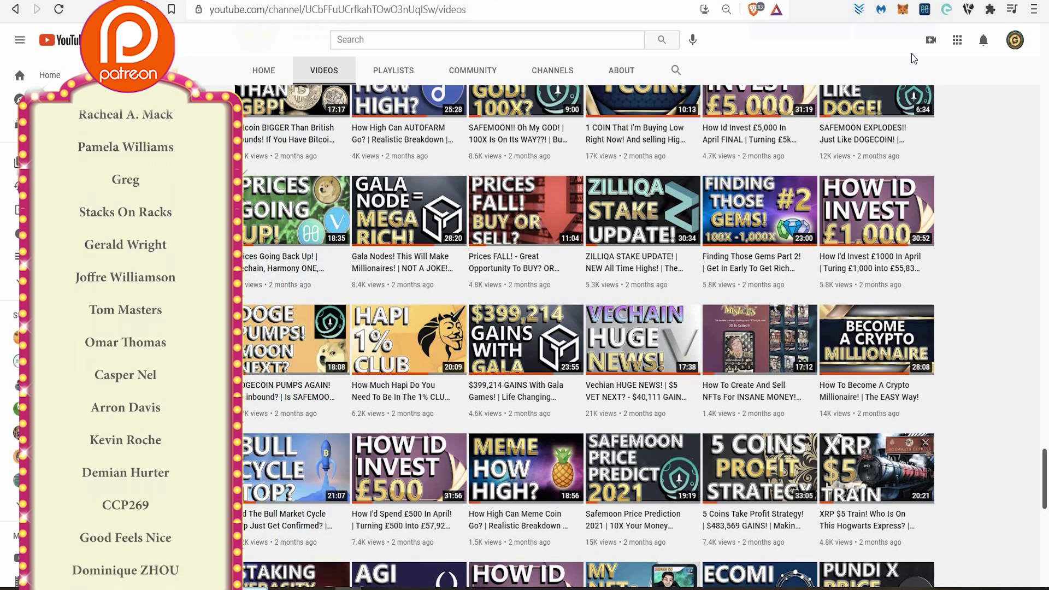
{"action": "scroll", "coordinate": [866, 226], "scroll_direction": "down", "scroll_amount": 2}
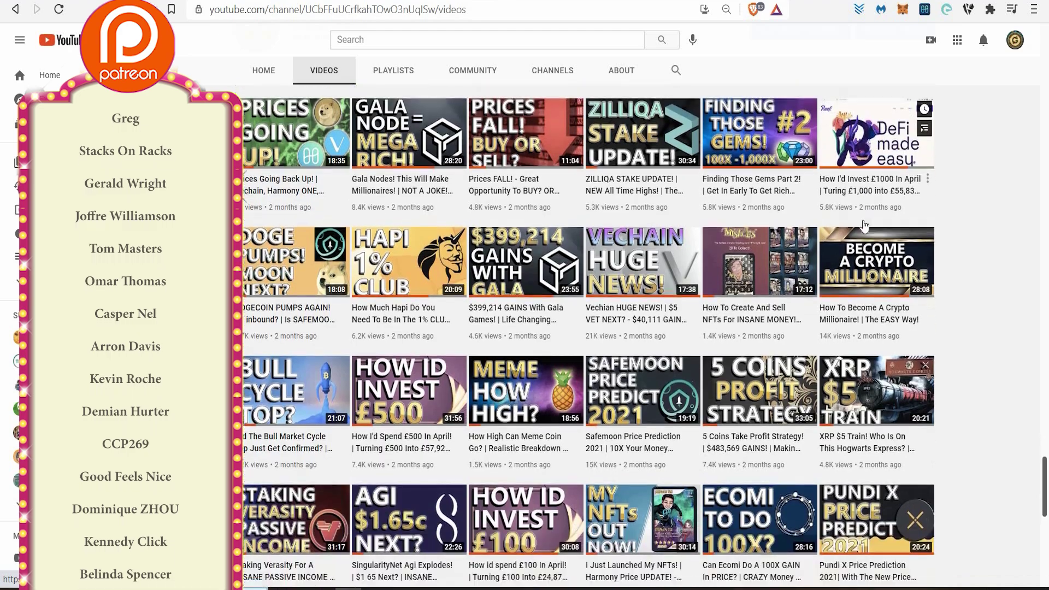
{"action": "scroll", "coordinate": [866, 226], "scroll_direction": "down", "scroll_amount": 2}
{"action": "scroll", "coordinate": [866, 225], "scroll_direction": "down", "scroll_amount": 2}
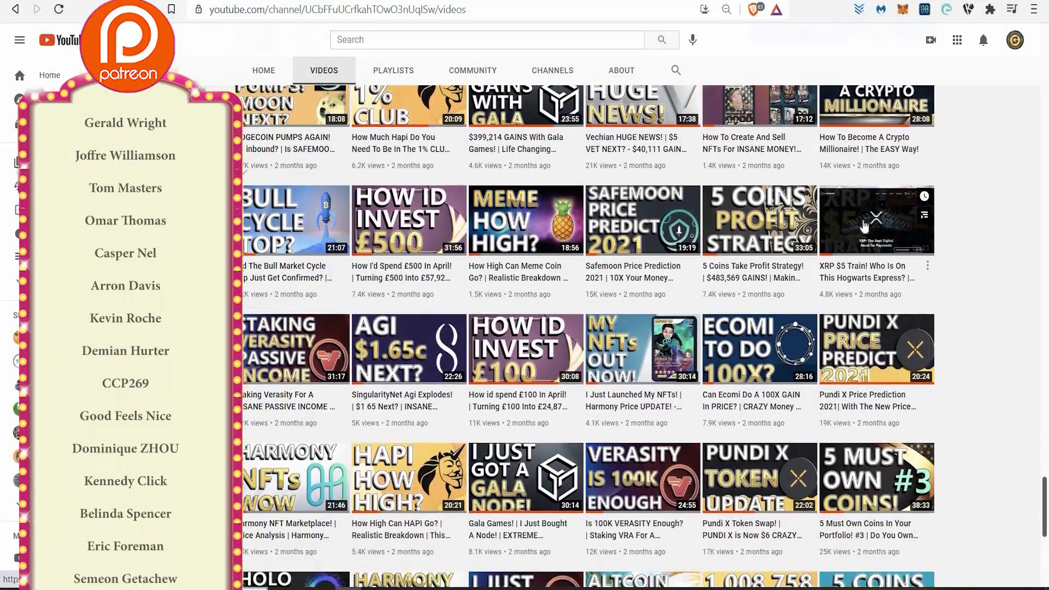
{"action": "scroll", "coordinate": [866, 225], "scroll_direction": "down", "scroll_amount": 2}
{"action": "scroll", "coordinate": [865, 225], "scroll_direction": "down", "scroll_amount": 2}
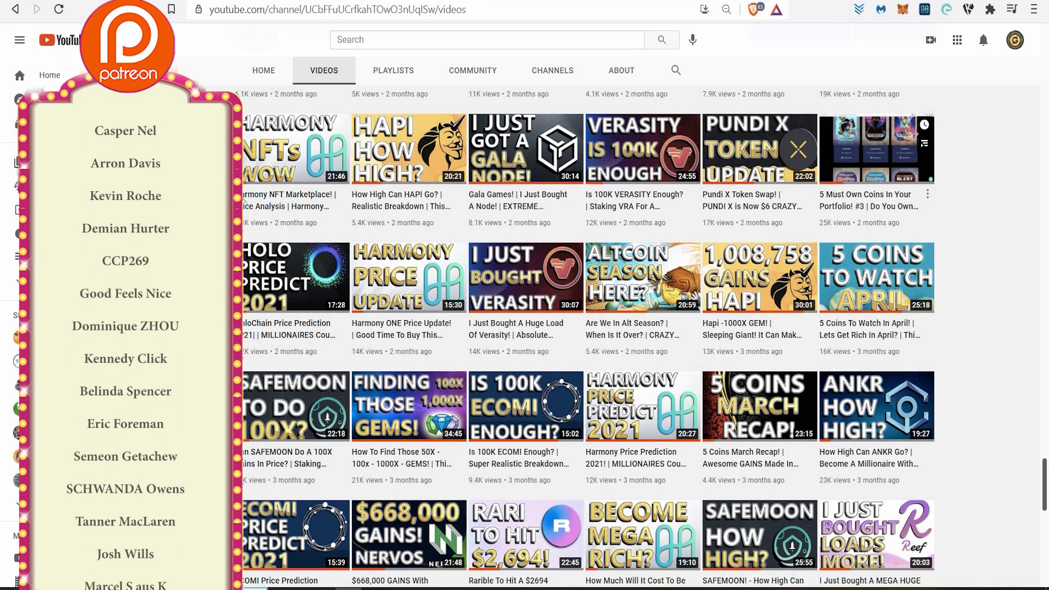
{"action": "scroll", "coordinate": [865, 225], "scroll_direction": "down", "scroll_amount": 1}
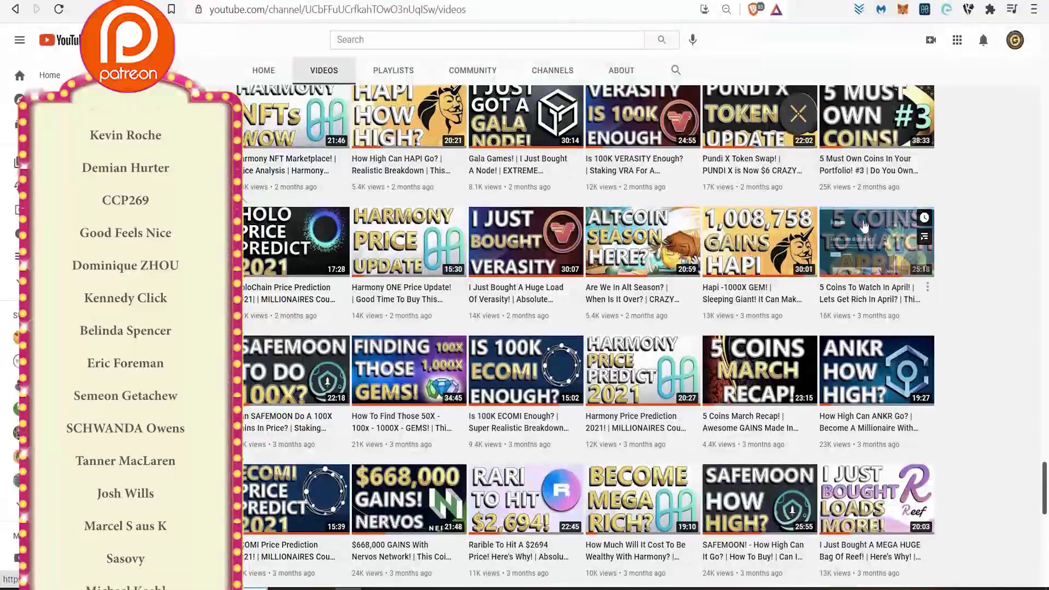
{"action": "scroll", "coordinate": [866, 225], "scroll_direction": "down", "scroll_amount": 2}
{"action": "scroll", "coordinate": [865, 226], "scroll_direction": "down", "scroll_amount": 2}
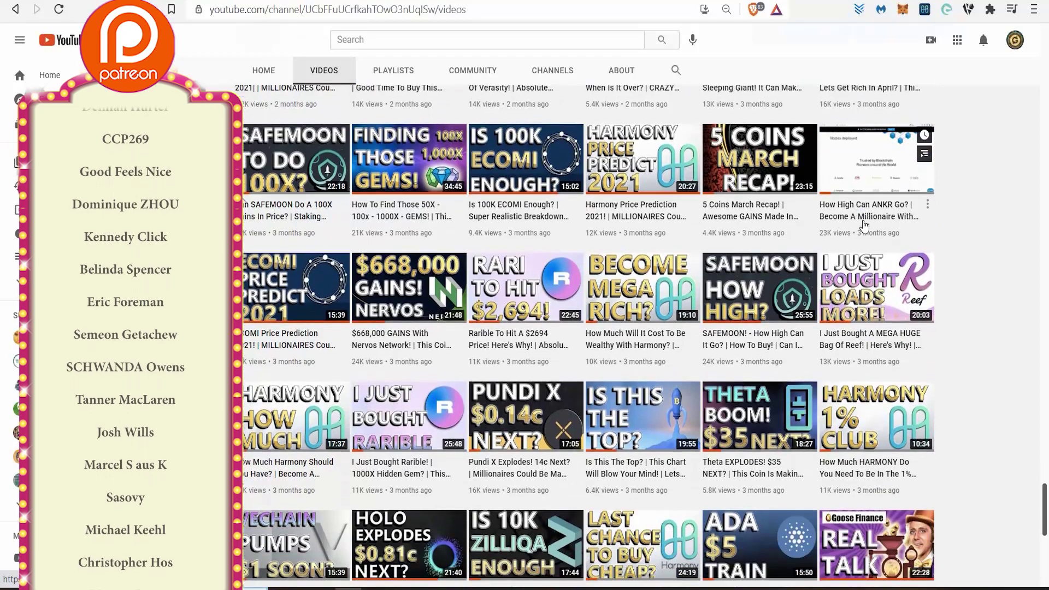
{"action": "scroll", "coordinate": [865, 225], "scroll_direction": "down", "scroll_amount": 1}
{"action": "scroll", "coordinate": [864, 226], "scroll_direction": "down", "scroll_amount": 1}
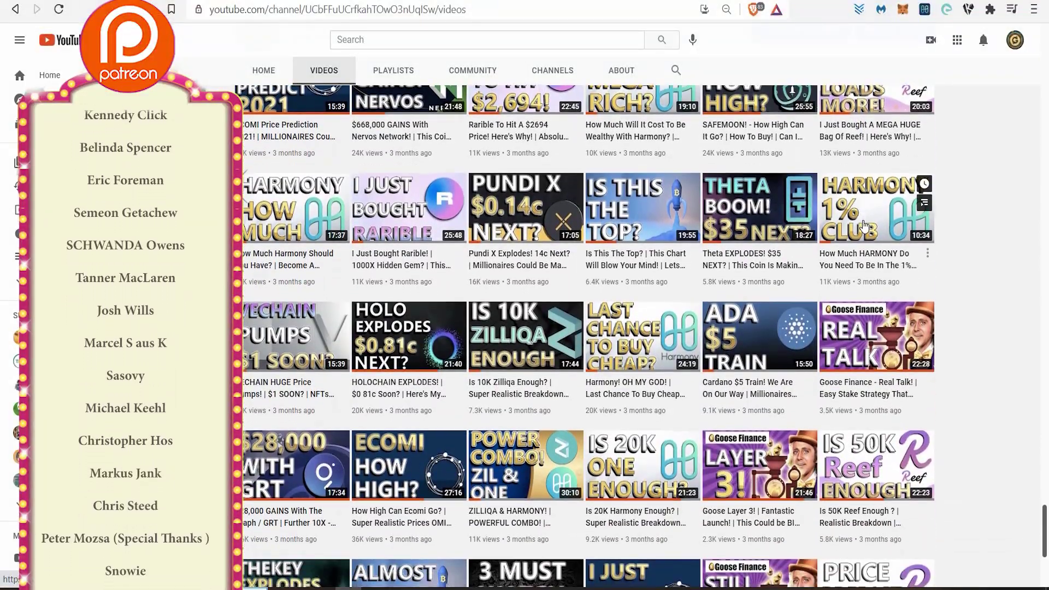
{"action": "scroll", "coordinate": [862, 226], "scroll_direction": "down", "scroll_amount": 1}
{"action": "scroll", "coordinate": [863, 225], "scroll_direction": "down", "scroll_amount": 1}
{"action": "scroll", "coordinate": [863, 225], "scroll_direction": "down", "scroll_amount": 1}
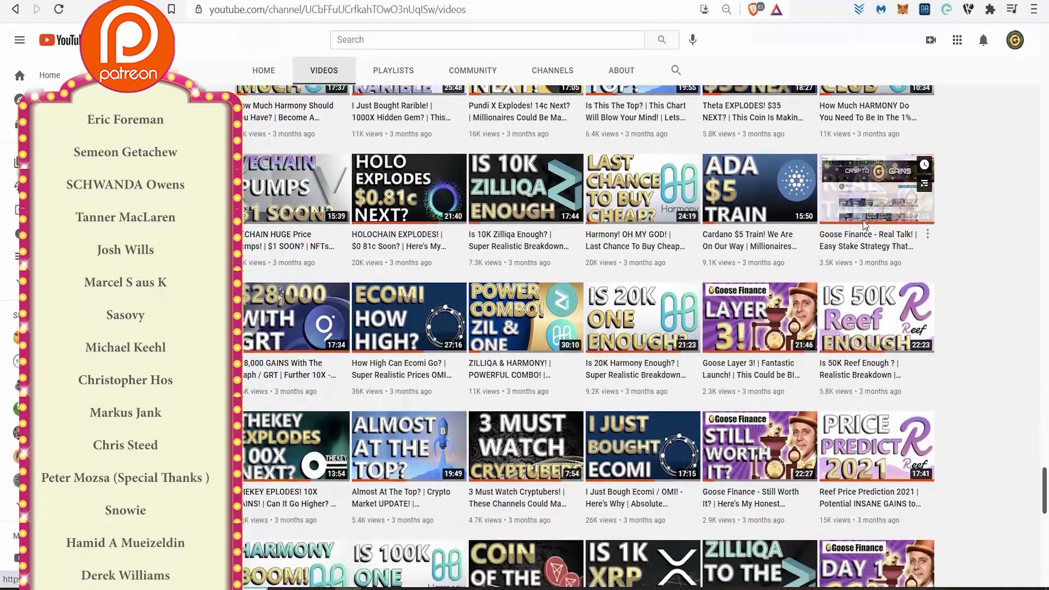
{"action": "scroll", "coordinate": [863, 226], "scroll_direction": "down", "scroll_amount": 1}
{"action": "scroll", "coordinate": [864, 225], "scroll_direction": "down", "scroll_amount": 2}
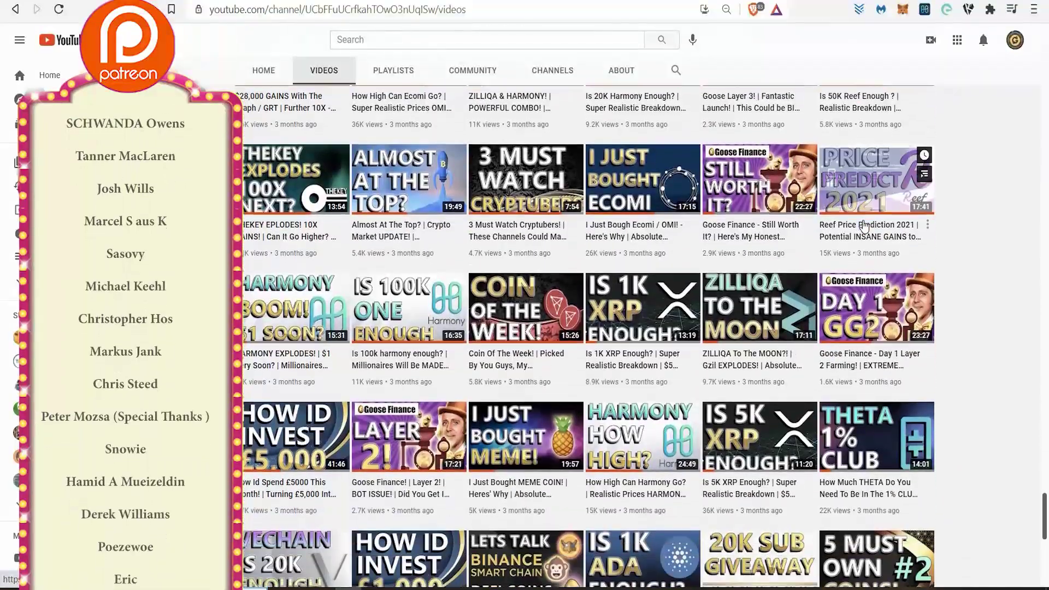
{"action": "scroll", "coordinate": [863, 226], "scroll_direction": "down", "scroll_amount": 1}
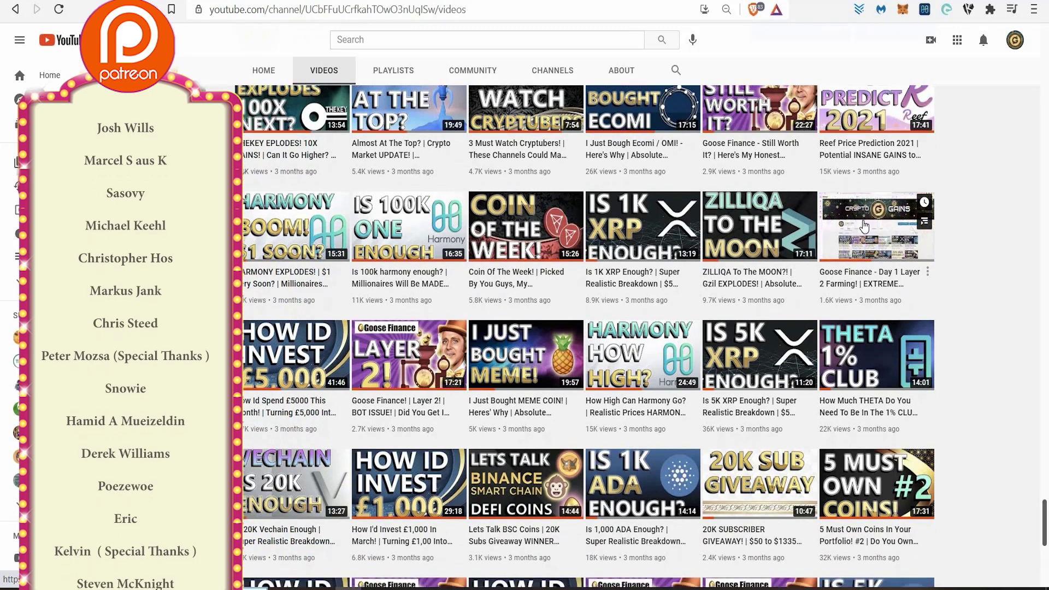
{"action": "scroll", "coordinate": [863, 226], "scroll_direction": "down", "scroll_amount": 1}
{"action": "scroll", "coordinate": [863, 226], "scroll_direction": "down", "scroll_amount": 1}
{"action": "scroll", "coordinate": [863, 225], "scroll_direction": "down", "scroll_amount": 1}
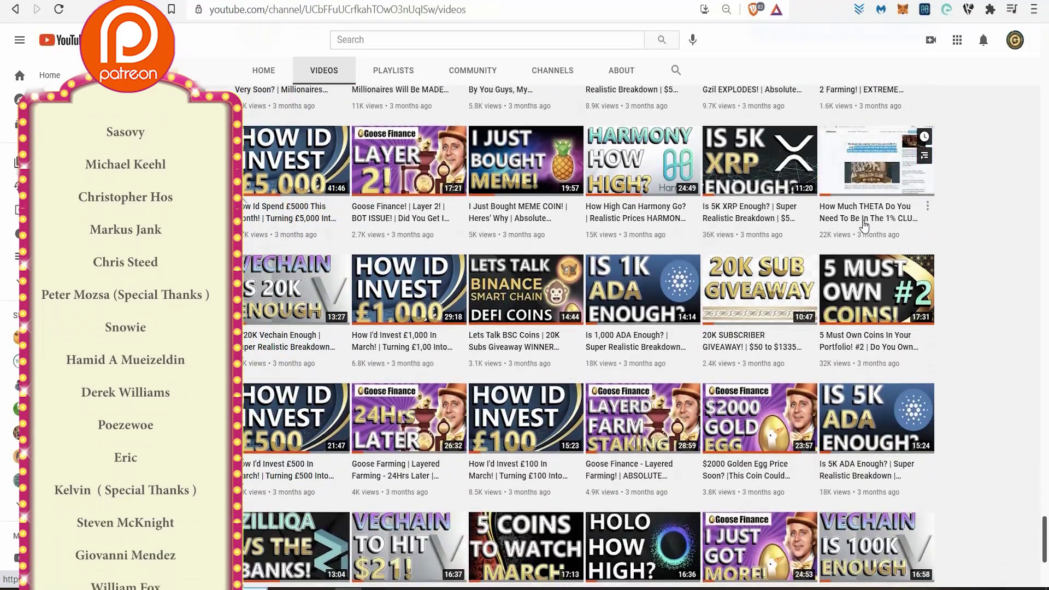
{"action": "mouse_move", "coordinate": [876, 227]}
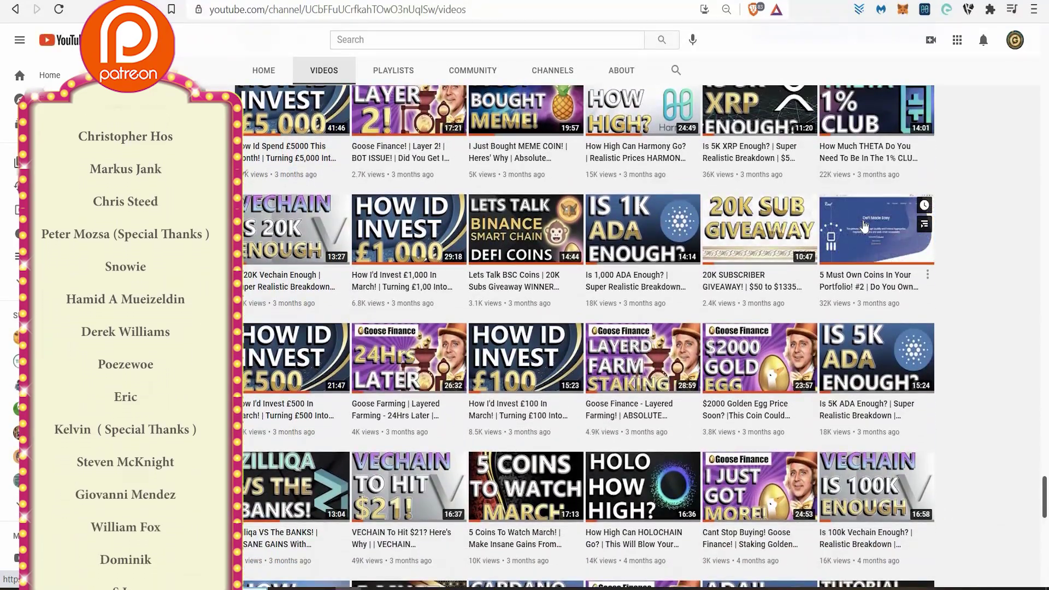
{"action": "scroll", "coordinate": [863, 226], "scroll_direction": "down", "scroll_amount": 1}
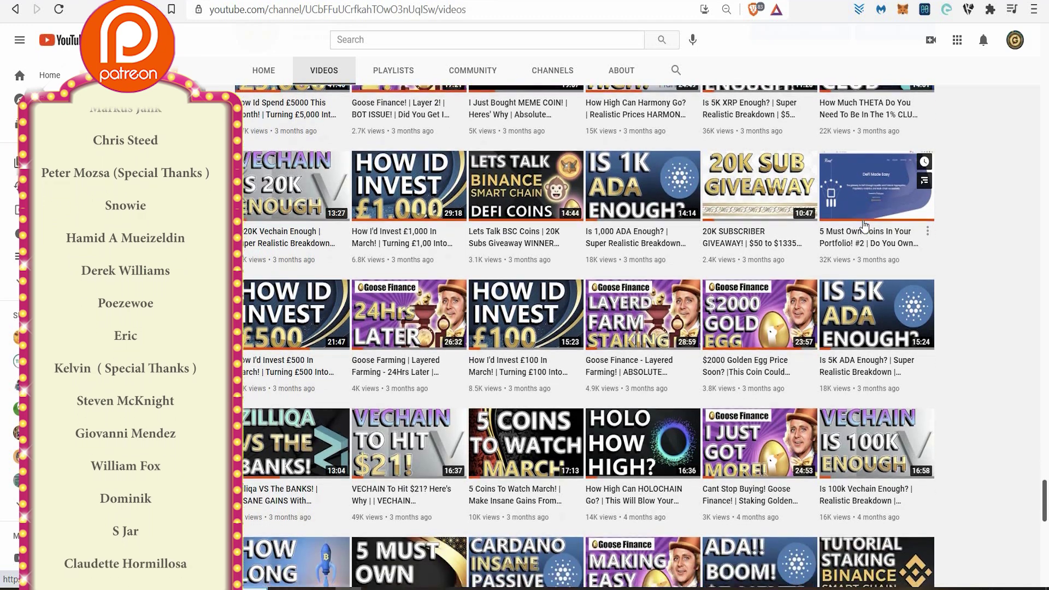
{"action": "scroll", "coordinate": [863, 225], "scroll_direction": "down", "scroll_amount": 1}
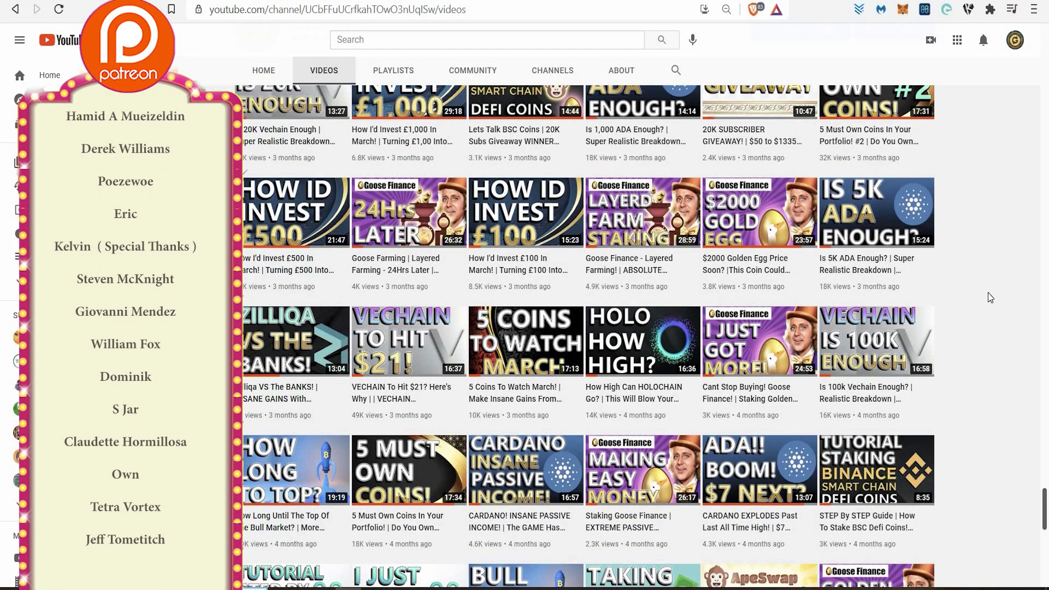
{"action": "scroll", "coordinate": [988, 293], "scroll_direction": "down", "scroll_amount": 1}
{"action": "scroll", "coordinate": [987, 293], "scroll_direction": "down", "scroll_amount": 1}
{"action": "scroll", "coordinate": [988, 293], "scroll_direction": "down", "scroll_amount": 1}
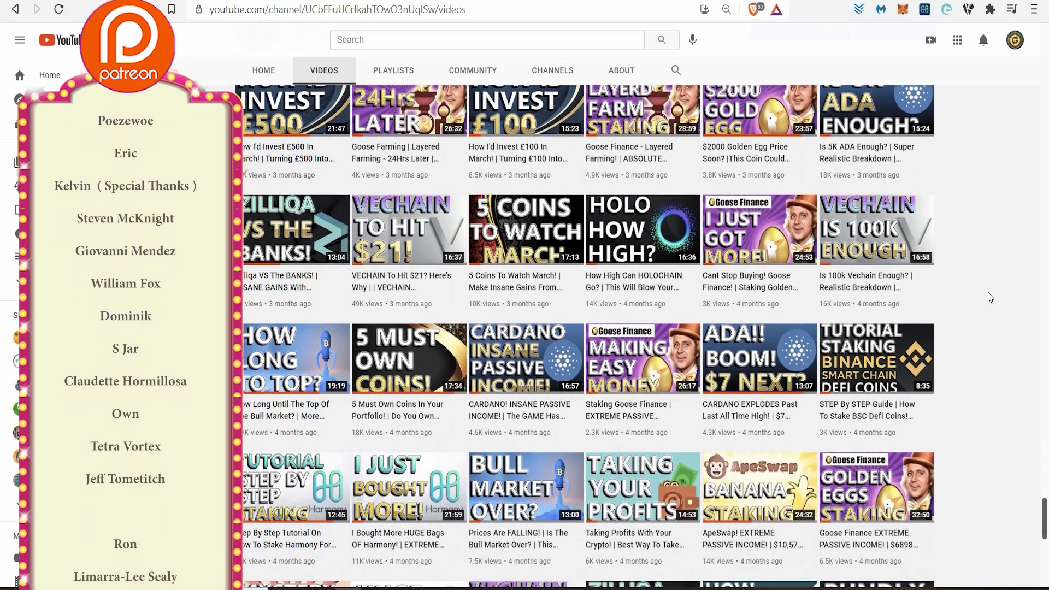
{"action": "scroll", "coordinate": [988, 293], "scroll_direction": "down", "scroll_amount": 1}
{"action": "scroll", "coordinate": [988, 293], "scroll_direction": "down", "scroll_amount": 1}
{"action": "scroll", "coordinate": [988, 293], "scroll_direction": "down", "scroll_amount": 1}
{"action": "scroll", "coordinate": [988, 293], "scroll_direction": "down", "scroll_amount": 1}
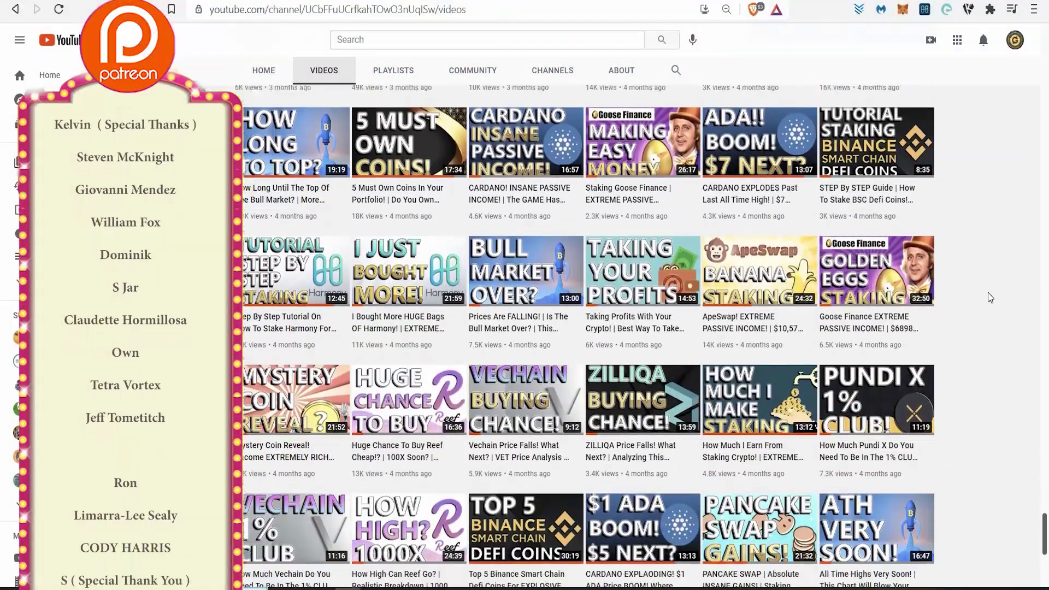
{"action": "scroll", "coordinate": [987, 293], "scroll_direction": "down", "scroll_amount": 1}
{"action": "scroll", "coordinate": [988, 293], "scroll_direction": "down", "scroll_amount": 1}
{"action": "scroll", "coordinate": [987, 293], "scroll_direction": "down", "scroll_amount": 1}
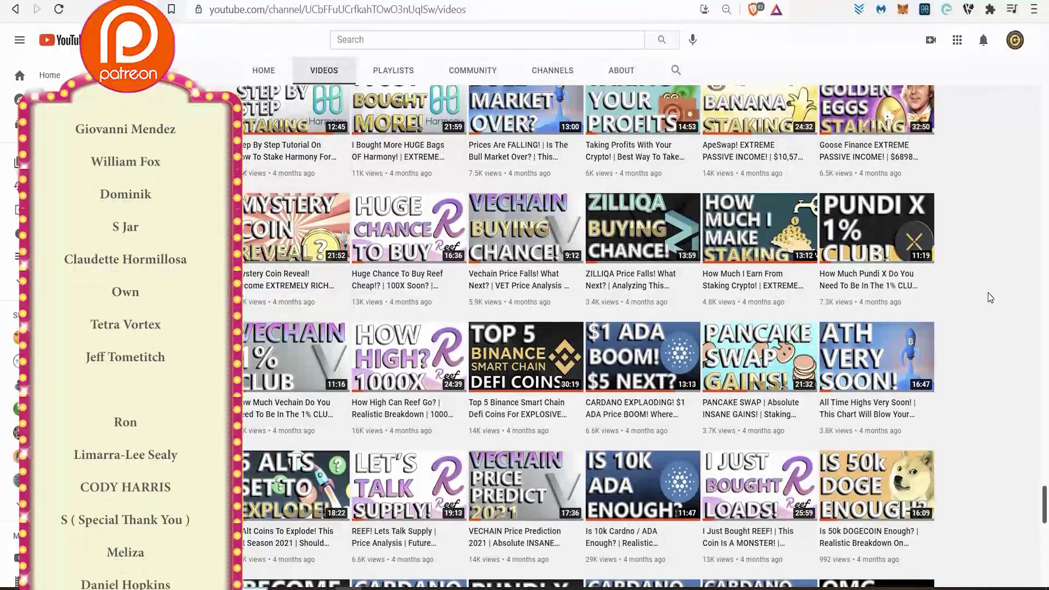
{"action": "scroll", "coordinate": [987, 293], "scroll_direction": "down", "scroll_amount": 1}
{"action": "scroll", "coordinate": [987, 293], "scroll_direction": "down", "scroll_amount": 2}
{"action": "scroll", "coordinate": [988, 292], "scroll_direction": "down", "scroll_amount": 1}
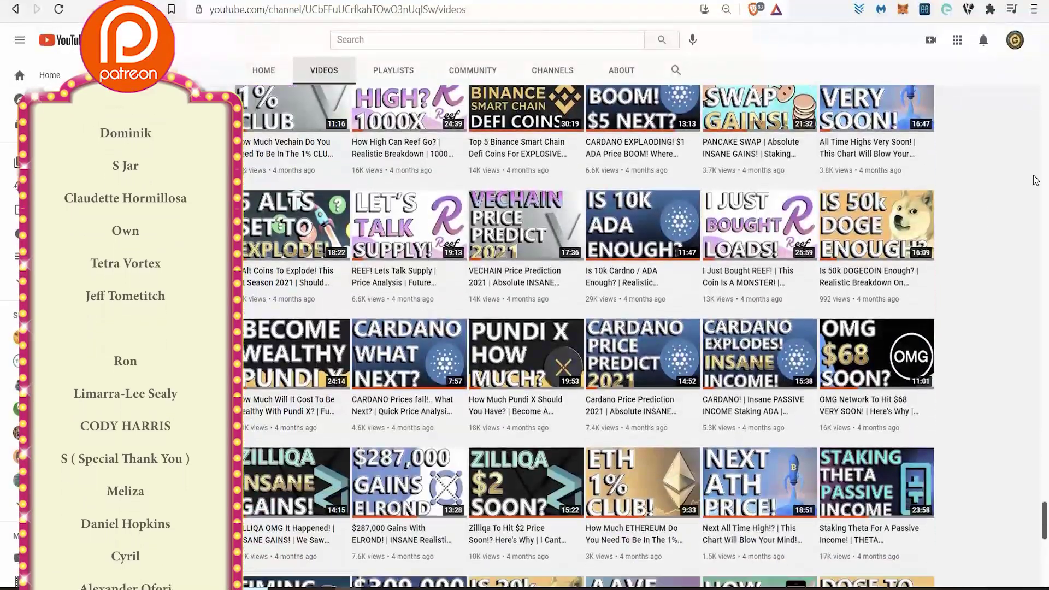
{"action": "scroll", "coordinate": [1035, 179], "scroll_direction": "down", "scroll_amount": 1}
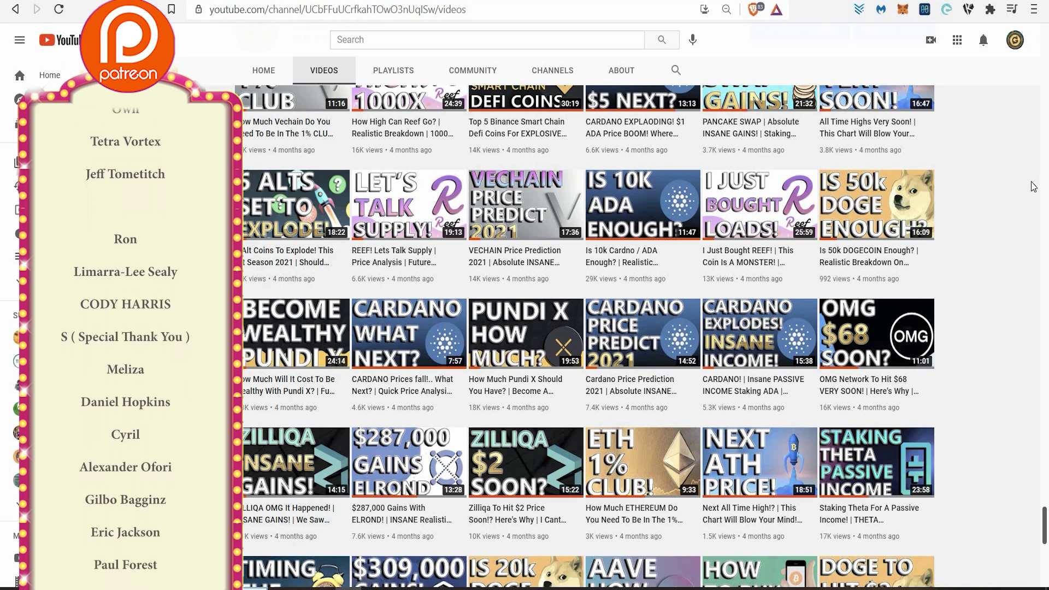
{"action": "scroll", "coordinate": [1033, 187], "scroll_direction": "down", "scroll_amount": 1}
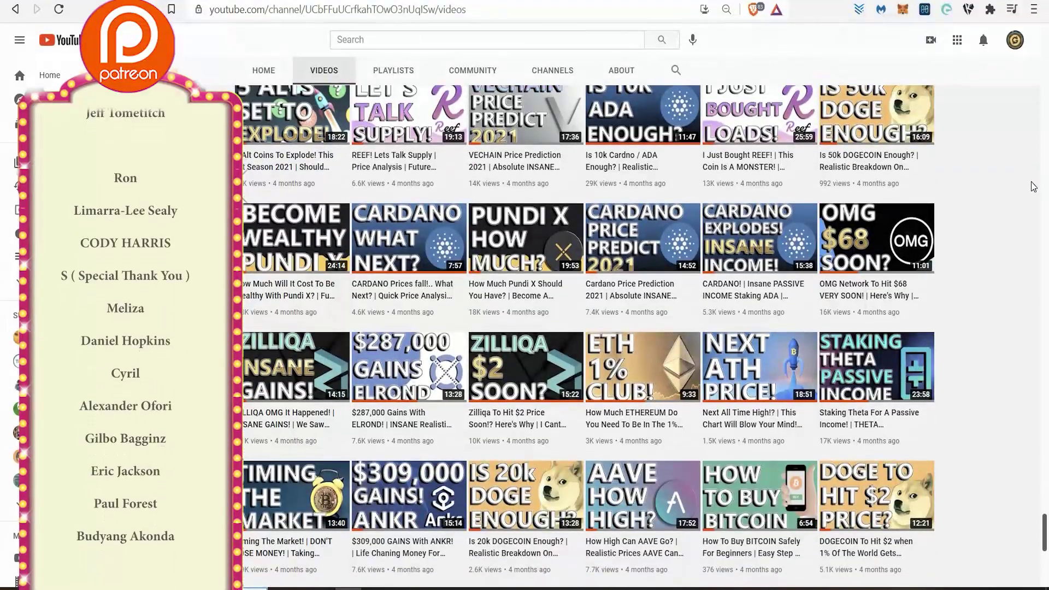
{"action": "scroll", "coordinate": [1033, 187], "scroll_direction": "down", "scroll_amount": 1}
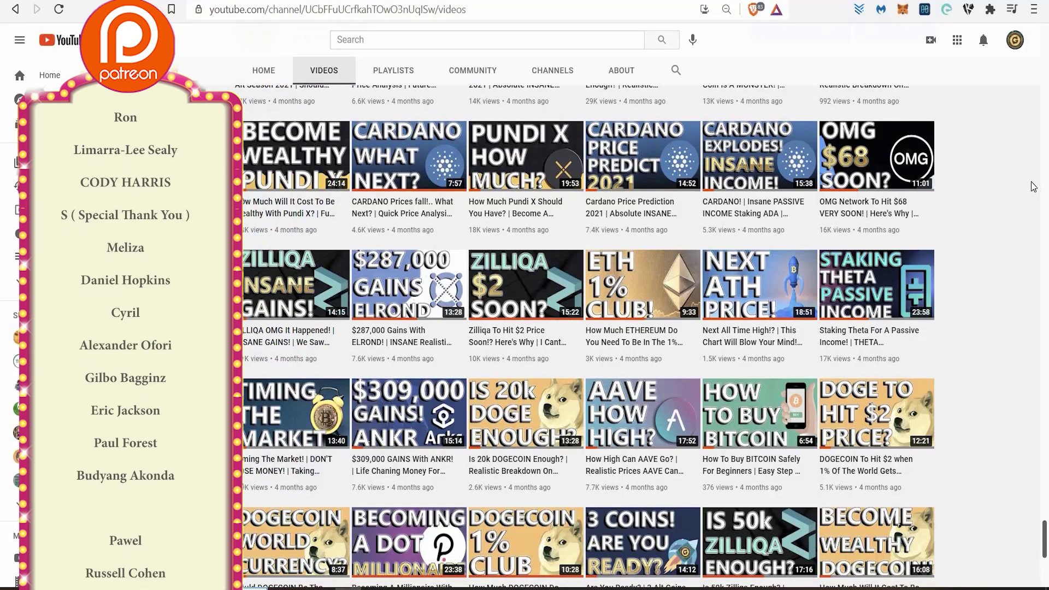
{"action": "scroll", "coordinate": [1032, 187], "scroll_direction": "down", "scroll_amount": 1}
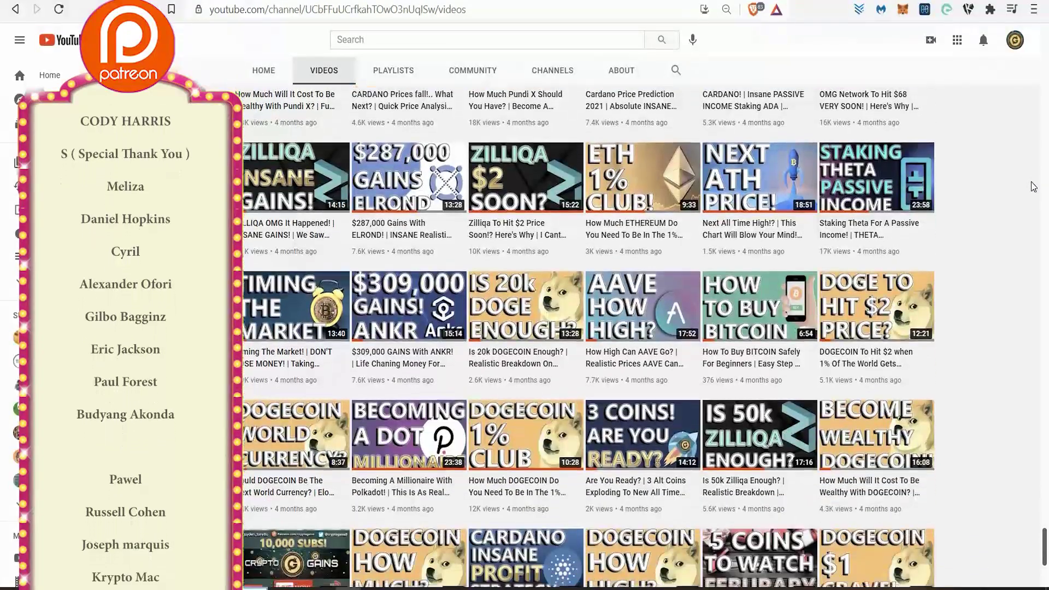
{"action": "scroll", "coordinate": [1033, 186], "scroll_direction": "down", "scroll_amount": 1}
{"action": "scroll", "coordinate": [1033, 187], "scroll_direction": "down", "scroll_amount": 1}
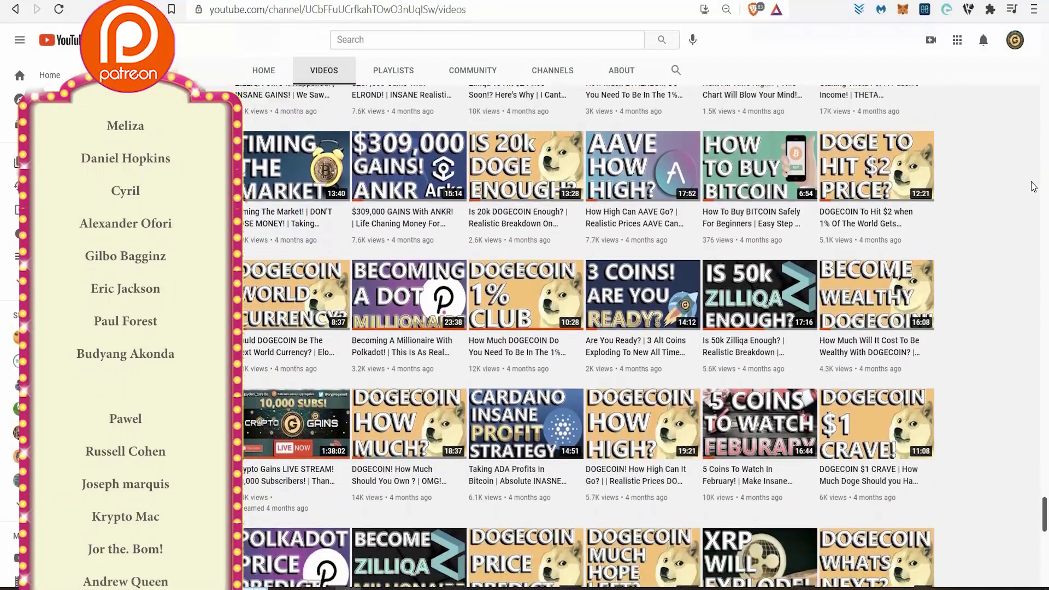
{"action": "scroll", "coordinate": [1032, 187], "scroll_direction": "down", "scroll_amount": 1}
{"action": "scroll", "coordinate": [1033, 187], "scroll_direction": "down", "scroll_amount": 1}
{"action": "scroll", "coordinate": [1033, 187], "scroll_direction": "down", "scroll_amount": 1}
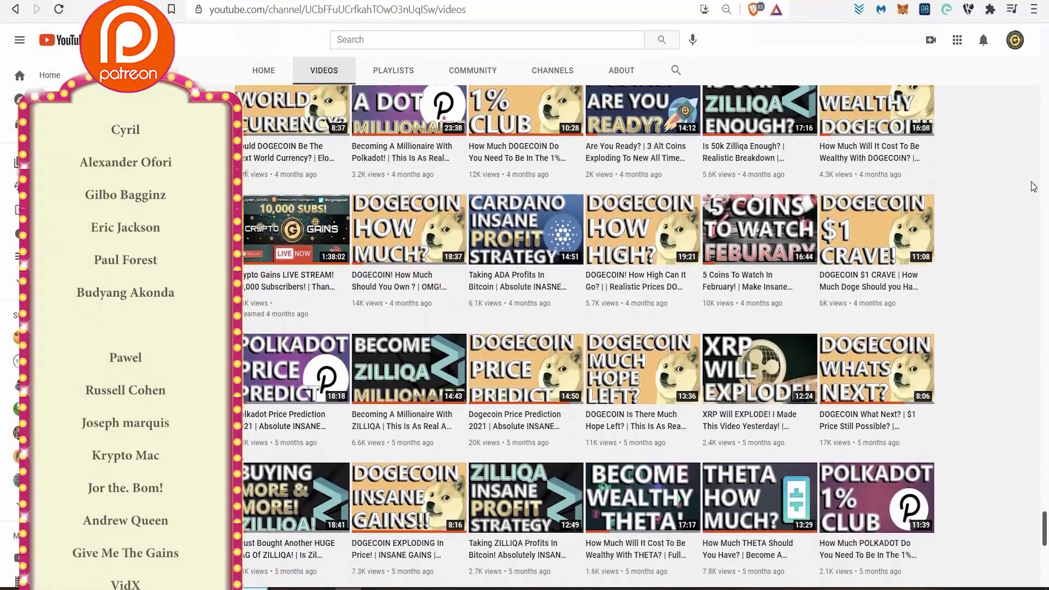
{"action": "scroll", "coordinate": [1032, 187], "scroll_direction": "down", "scroll_amount": 1}
{"action": "scroll", "coordinate": [1034, 187], "scroll_direction": "down", "scroll_amount": 1}
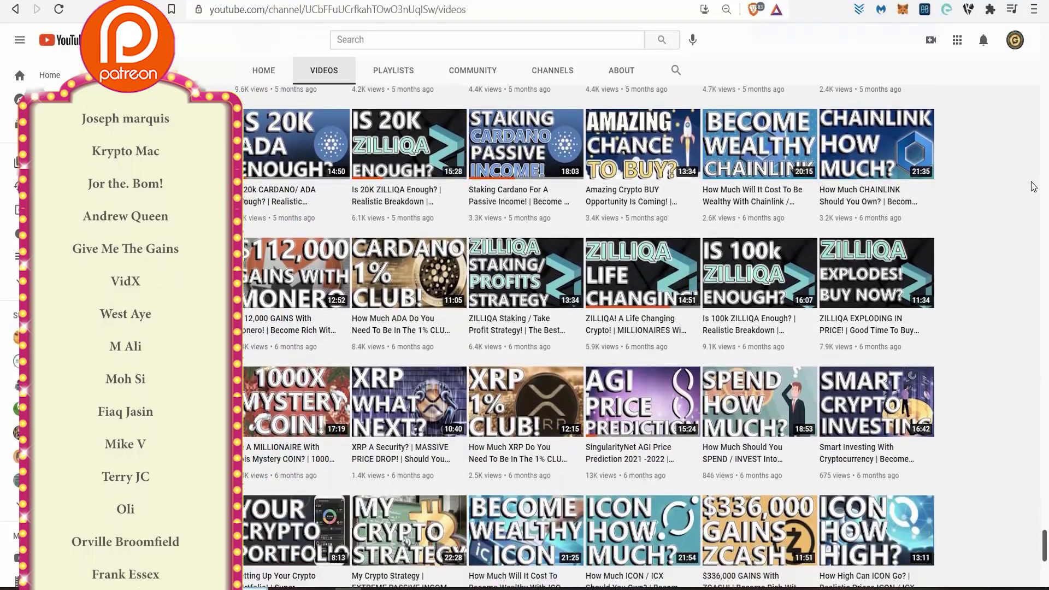
{"action": "scroll", "coordinate": [1033, 187], "scroll_direction": "down", "scroll_amount": 1}
{"action": "scroll", "coordinate": [1034, 187], "scroll_direction": "down", "scroll_amount": 1}
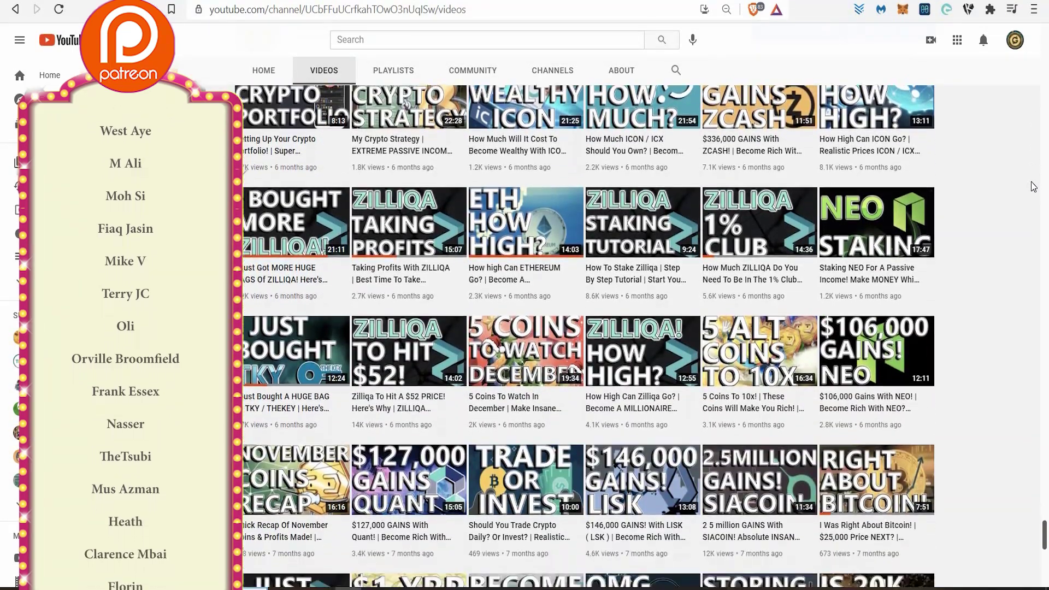
{"action": "scroll", "coordinate": [1033, 187], "scroll_direction": "down", "scroll_amount": 2}
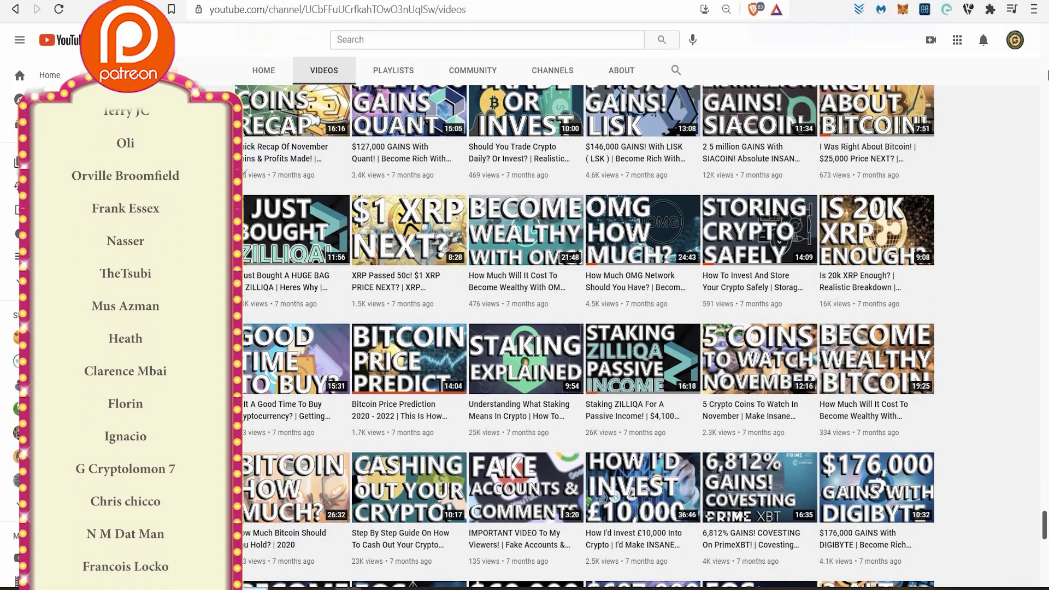
{"action": "scroll", "coordinate": [590, 328], "scroll_direction": "down", "scroll_amount": 2}
{"action": "scroll", "coordinate": [590, 328], "scroll_direction": "down", "scroll_amount": 1}
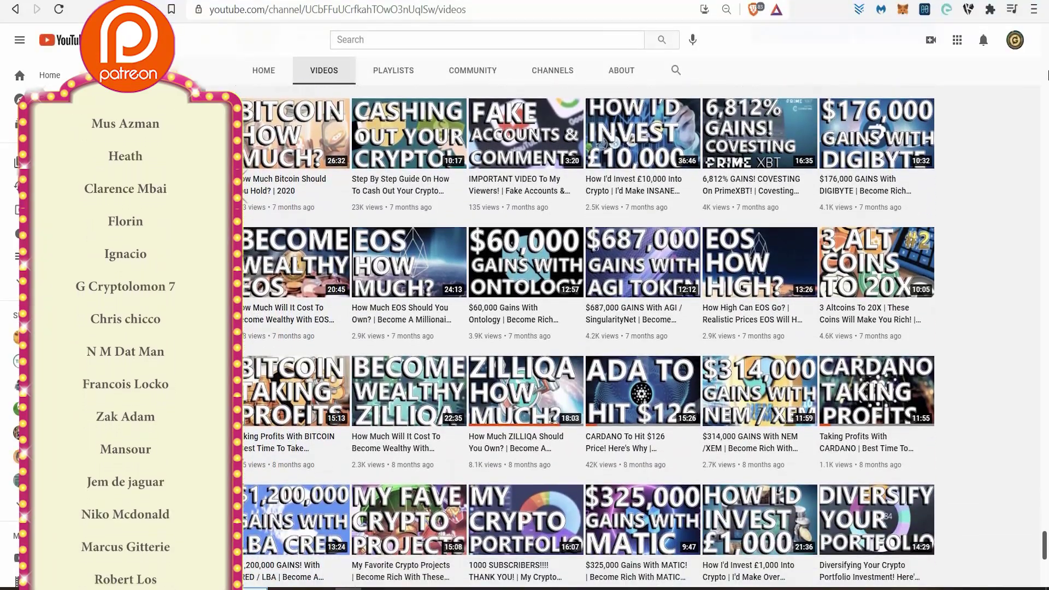
{"action": "scroll", "coordinate": [590, 328], "scroll_direction": "down", "scroll_amount": 2}
{"action": "scroll", "coordinate": [590, 327], "scroll_direction": "down", "scroll_amount": 2}
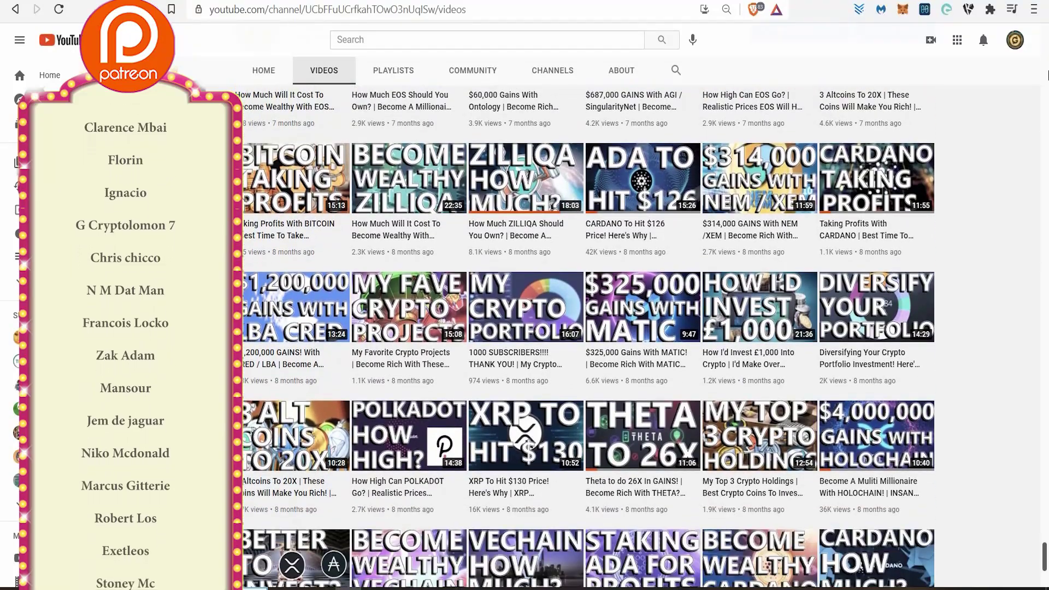
{"action": "scroll", "coordinate": [590, 328], "scroll_direction": "down", "scroll_amount": 2}
{"action": "scroll", "coordinate": [590, 328], "scroll_direction": "down", "scroll_amount": 2}
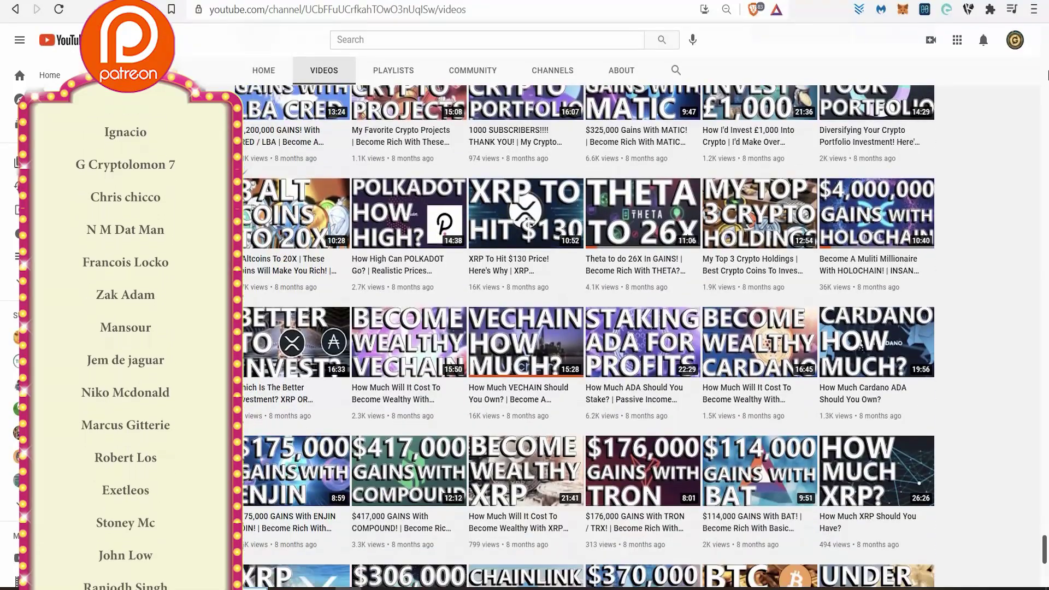
{"action": "scroll", "coordinate": [590, 328], "scroll_direction": "down", "scroll_amount": 1}
{"action": "scroll", "coordinate": [590, 328], "scroll_direction": "down", "scroll_amount": 1}
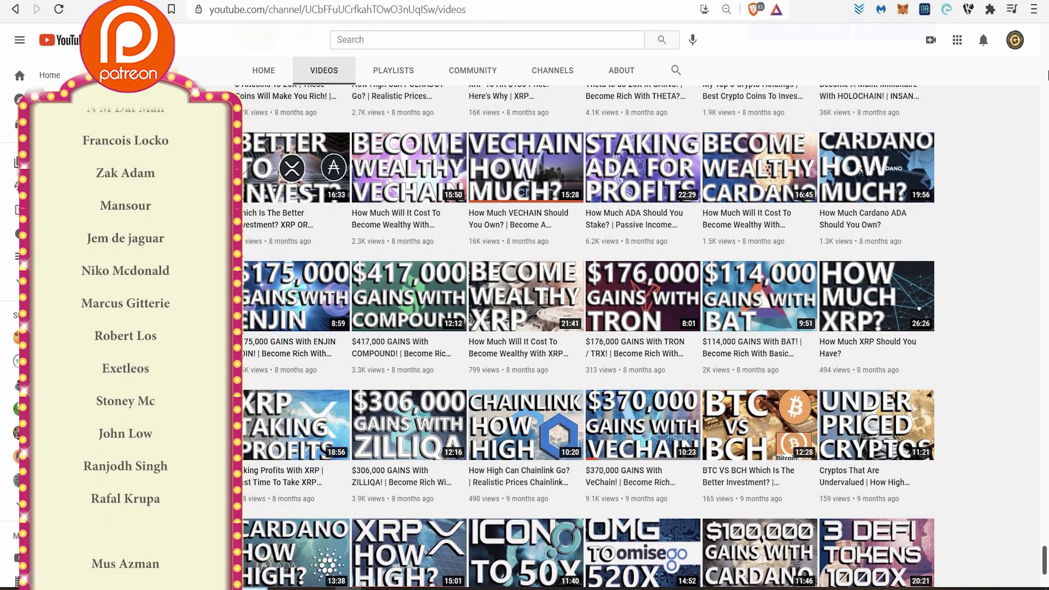
{"action": "scroll", "coordinate": [590, 328], "scroll_direction": "up", "scroll_amount": 1}
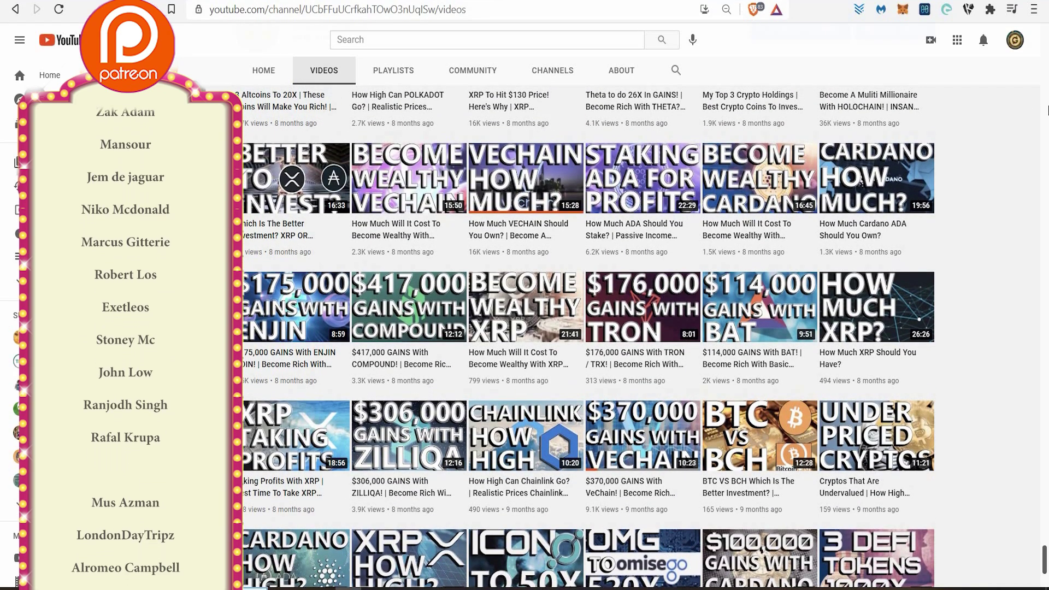
{"action": "scroll", "coordinate": [999, 221], "scroll_direction": "down", "scroll_amount": 2}
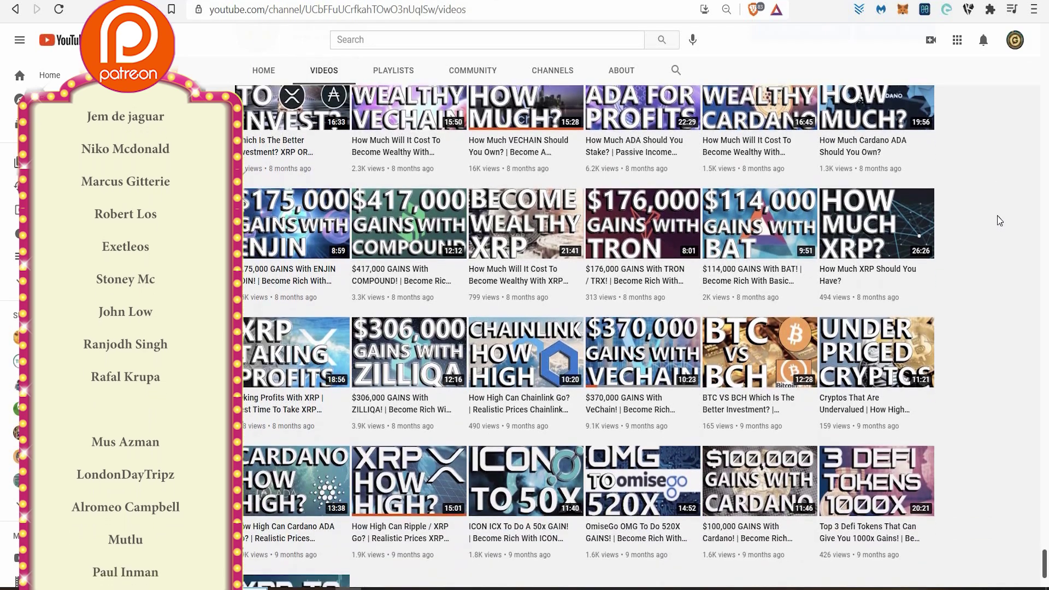
{"action": "scroll", "coordinate": [999, 221], "scroll_direction": "down", "scroll_amount": 1}
{"action": "scroll", "coordinate": [1000, 220], "scroll_direction": "down", "scroll_amount": 1}
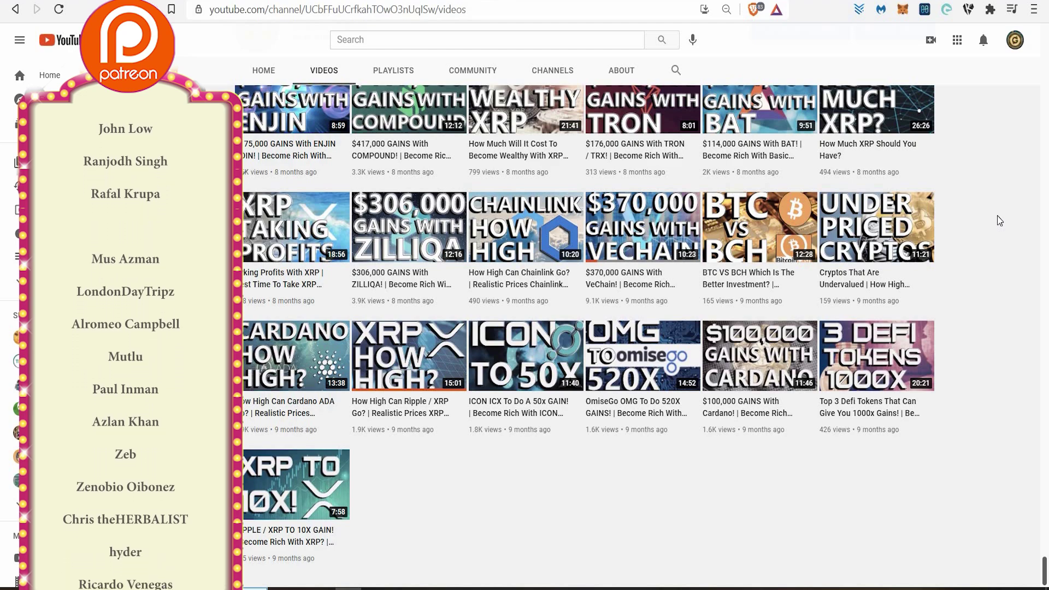
{"action": "scroll", "coordinate": [999, 220], "scroll_direction": "up", "scroll_amount": 3}
{"action": "scroll", "coordinate": [999, 220], "scroll_direction": "up", "scroll_amount": 2}
{"action": "scroll", "coordinate": [999, 221], "scroll_direction": "up", "scroll_amount": 1}
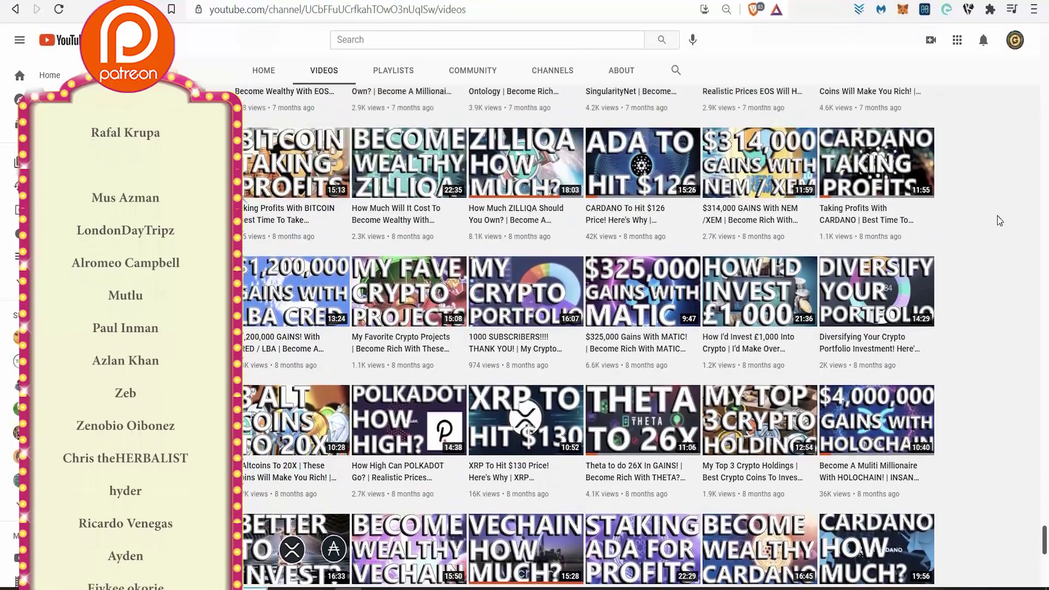
{"action": "scroll", "coordinate": [1000, 220], "scroll_direction": "up", "scroll_amount": 1}
{"action": "scroll", "coordinate": [998, 221], "scroll_direction": "up", "scroll_amount": 1}
{"action": "scroll", "coordinate": [999, 220], "scroll_direction": "up", "scroll_amount": 1}
{"action": "scroll", "coordinate": [999, 221], "scroll_direction": "up", "scroll_amount": 1}
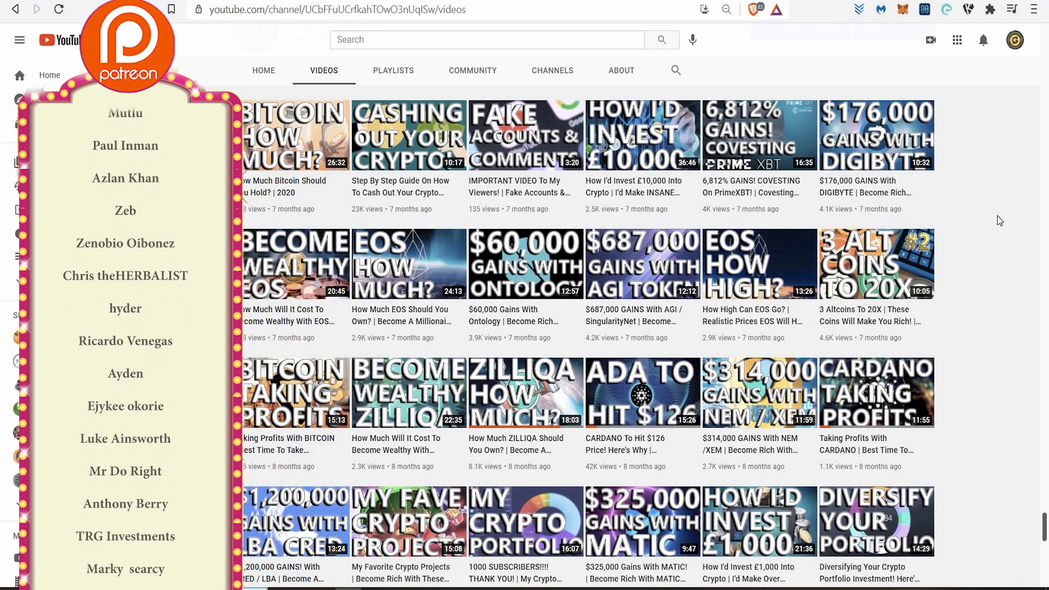
{"action": "scroll", "coordinate": [999, 220], "scroll_direction": "up", "scroll_amount": 1}
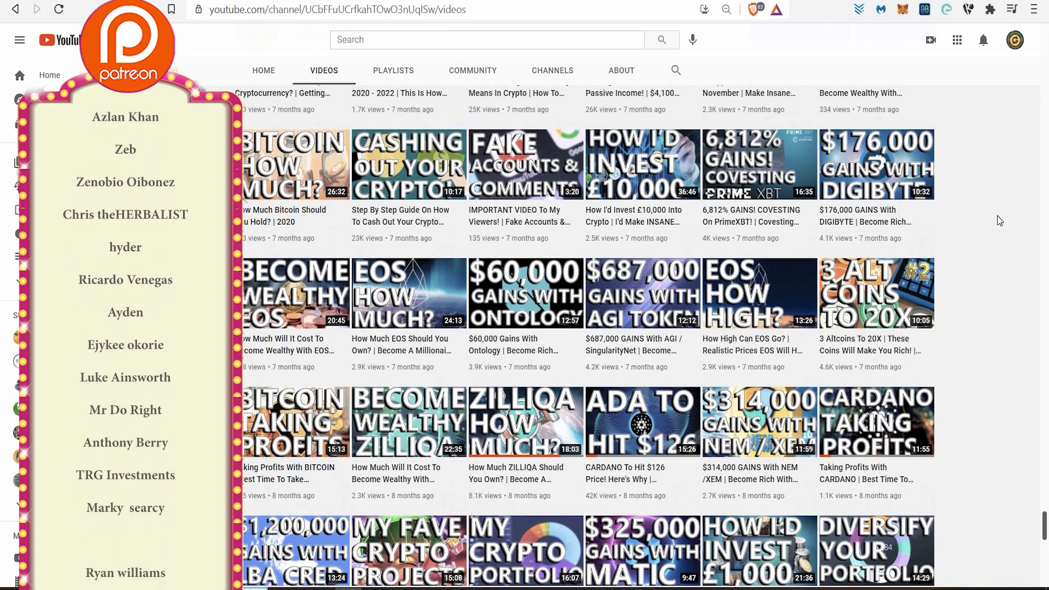
{"action": "scroll", "coordinate": [998, 221], "scroll_direction": "up", "scroll_amount": 1}
{"action": "scroll", "coordinate": [999, 220], "scroll_direction": "up", "scroll_amount": 1}
{"action": "scroll", "coordinate": [1000, 220], "scroll_direction": "up", "scroll_amount": 1}
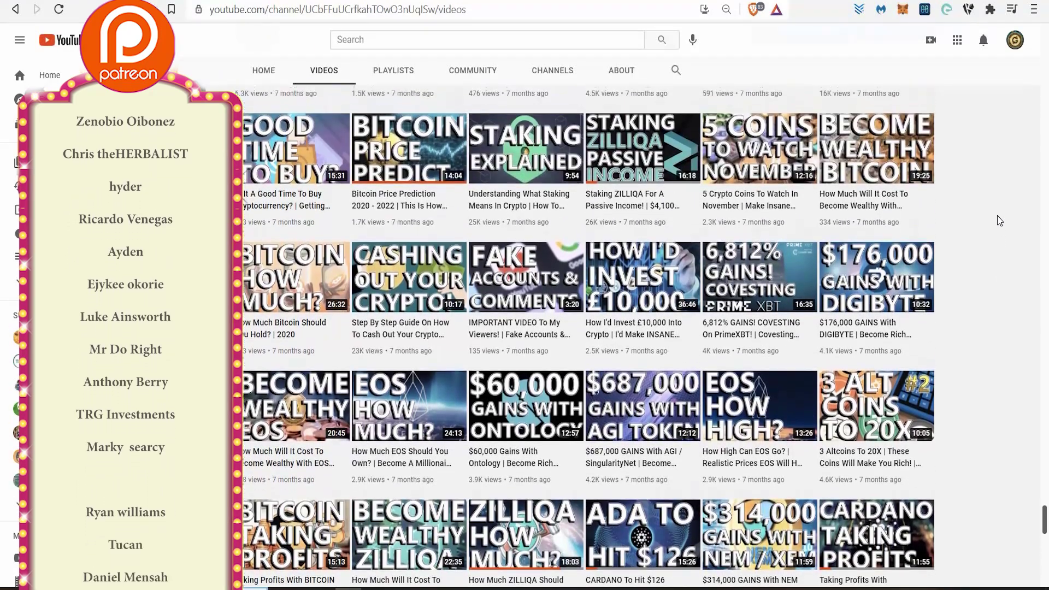
{"action": "scroll", "coordinate": [1000, 220], "scroll_direction": "up", "scroll_amount": 1}
{"action": "scroll", "coordinate": [999, 220], "scroll_direction": "up", "scroll_amount": 1}
{"action": "scroll", "coordinate": [999, 221], "scroll_direction": "up", "scroll_amount": 1}
{"action": "scroll", "coordinate": [999, 221], "scroll_direction": "up", "scroll_amount": 1}
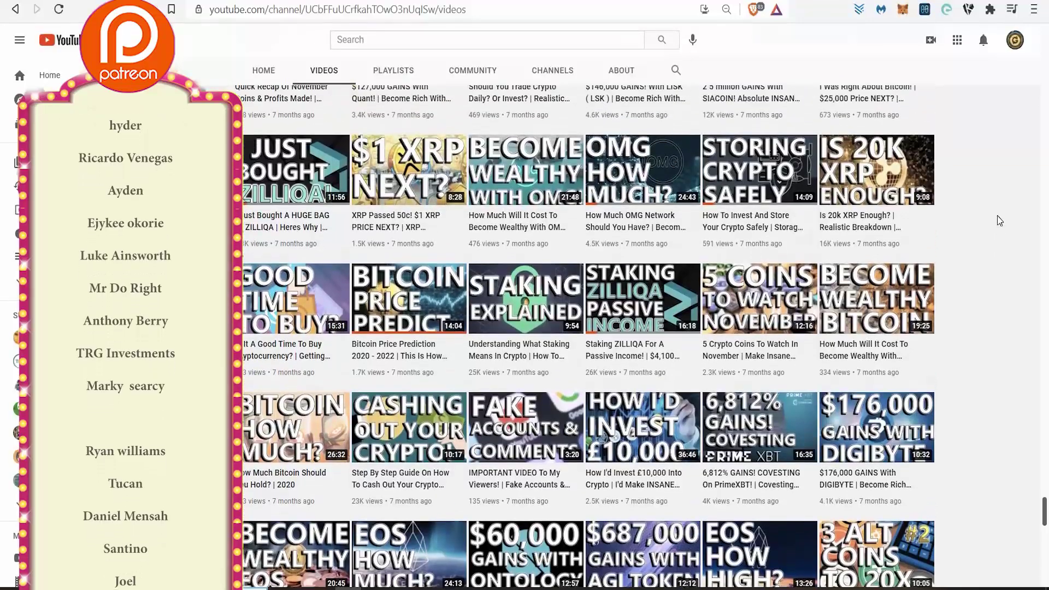
{"action": "scroll", "coordinate": [999, 221], "scroll_direction": "up", "scroll_amount": 1}
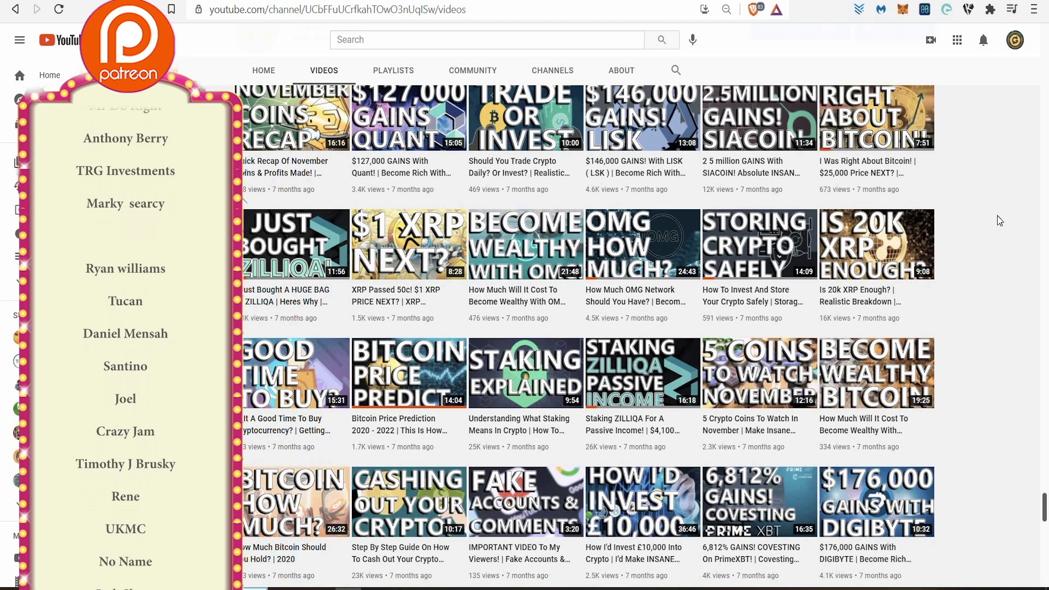
{"action": "scroll", "coordinate": [999, 220], "scroll_direction": "down", "scroll_amount": 2}
{"action": "scroll", "coordinate": [1000, 220], "scroll_direction": "down", "scroll_amount": 2}
{"action": "scroll", "coordinate": [999, 220], "scroll_direction": "down", "scroll_amount": 1}
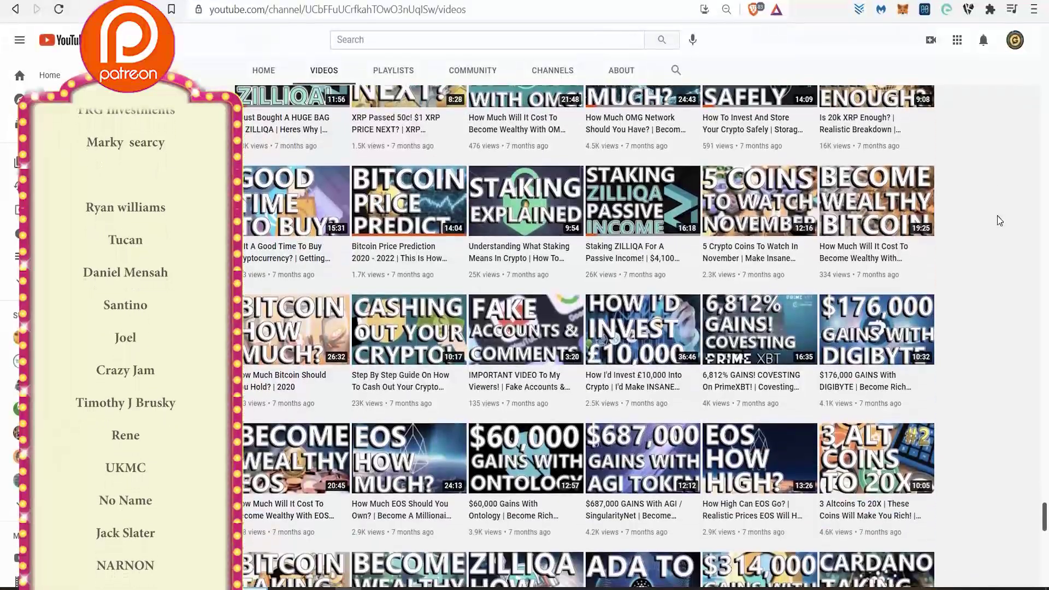
{"action": "scroll", "coordinate": [1000, 221], "scroll_direction": "down", "scroll_amount": 1}
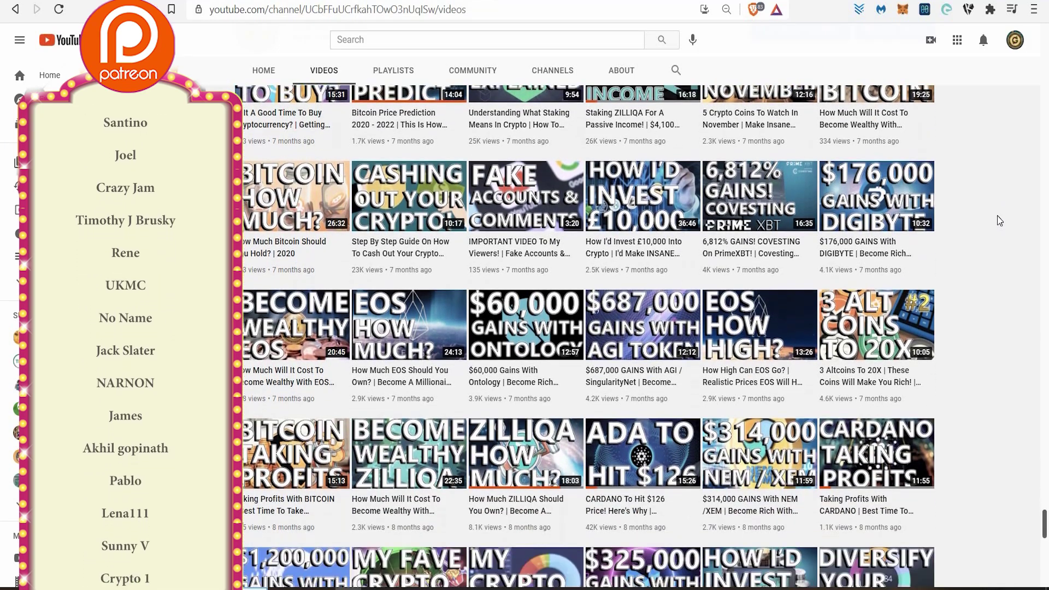
{"action": "scroll", "coordinate": [999, 220], "scroll_direction": "down", "scroll_amount": 1}
{"action": "scroll", "coordinate": [999, 220], "scroll_direction": "down", "scroll_amount": 3}
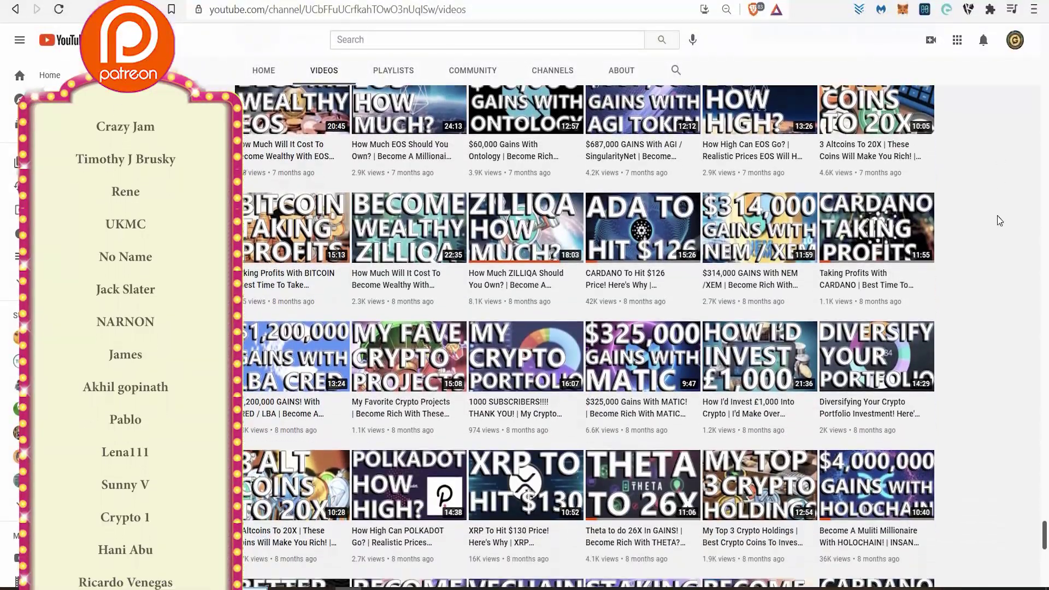
{"action": "scroll", "coordinate": [1000, 221], "scroll_direction": "up", "scroll_amount": 2}
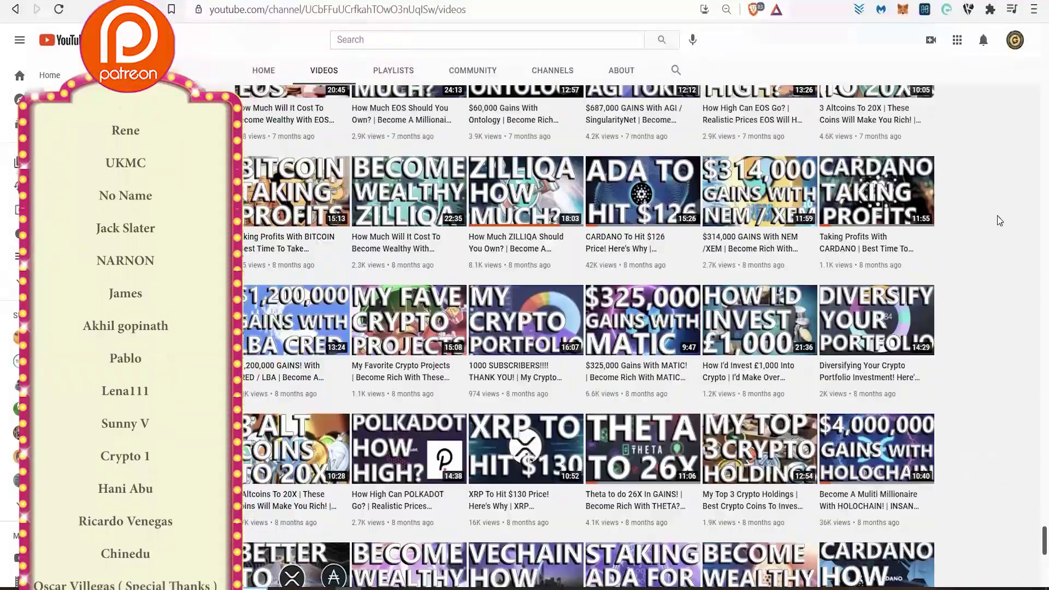
{"action": "scroll", "coordinate": [1000, 221], "scroll_direction": "up", "scroll_amount": 1}
{"action": "scroll", "coordinate": [999, 221], "scroll_direction": "up", "scroll_amount": 1}
{"action": "scroll", "coordinate": [1000, 221], "scroll_direction": "up", "scroll_amount": 1}
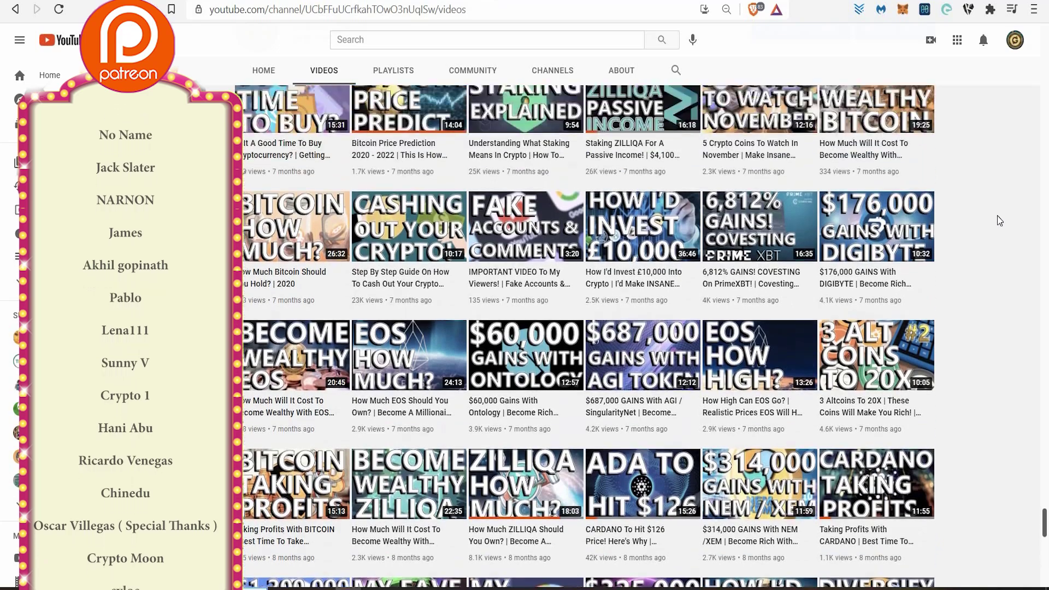
{"action": "scroll", "coordinate": [999, 221], "scroll_direction": "up", "scroll_amount": 1}
{"action": "scroll", "coordinate": [1000, 220], "scroll_direction": "up", "scroll_amount": 1}
{"action": "scroll", "coordinate": [999, 221], "scroll_direction": "up", "scroll_amount": 1}
{"action": "scroll", "coordinate": [999, 220], "scroll_direction": "up", "scroll_amount": 1}
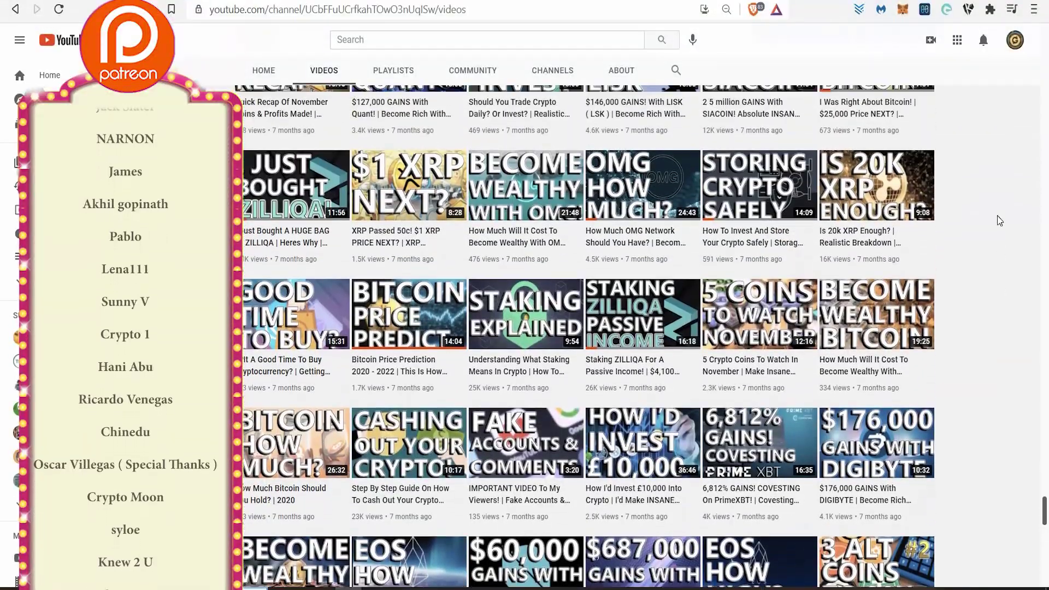
{"action": "scroll", "coordinate": [999, 221], "scroll_direction": "up", "scroll_amount": 1}
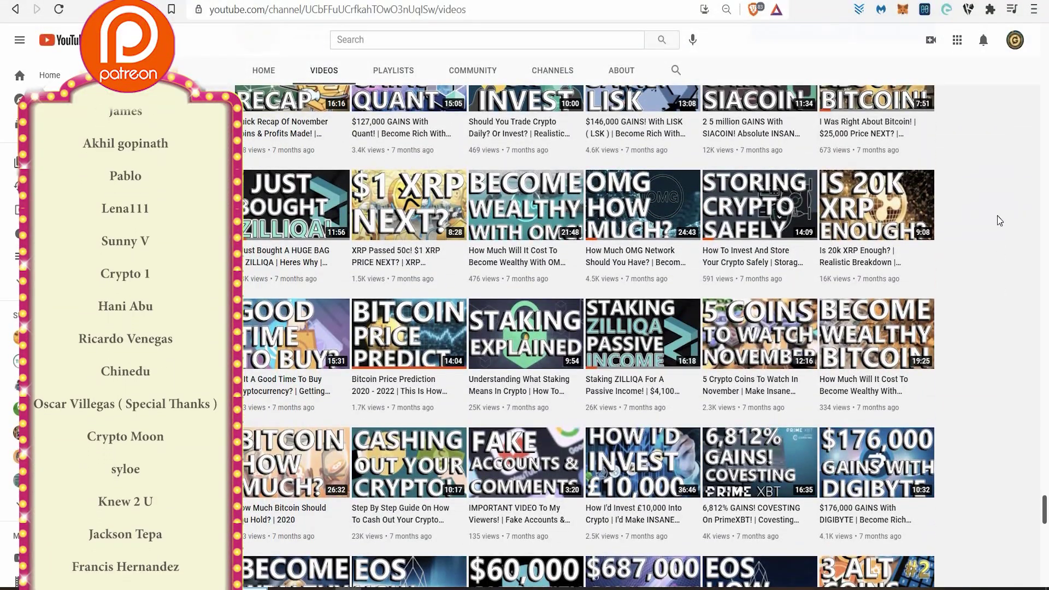
{"action": "scroll", "coordinate": [1000, 220], "scroll_direction": "up", "scroll_amount": 1}
{"action": "scroll", "coordinate": [1000, 220], "scroll_direction": "up", "scroll_amount": 1}
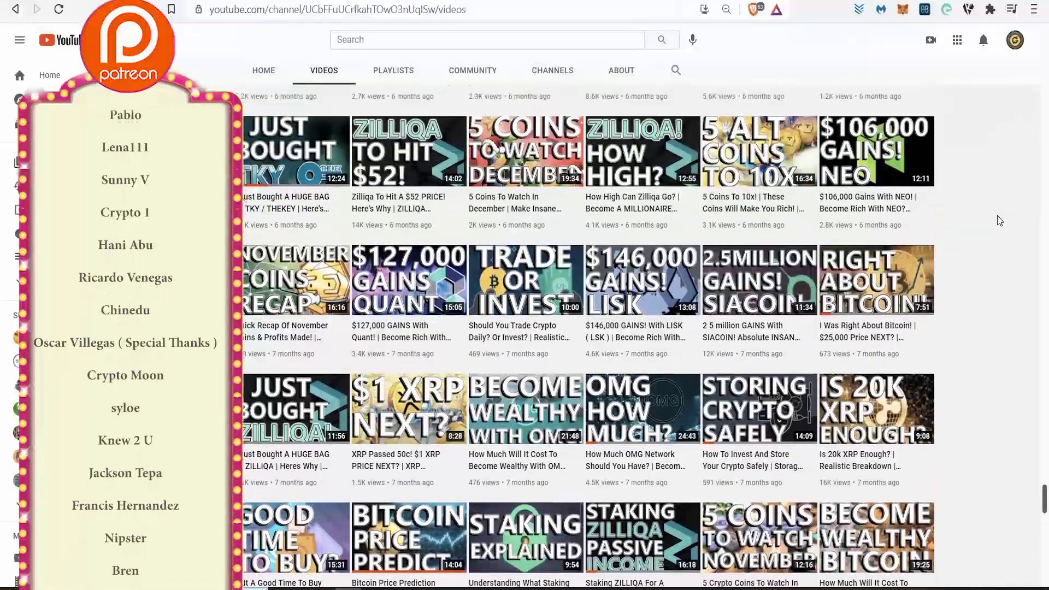
{"action": "scroll", "coordinate": [1000, 221], "scroll_direction": "up", "scroll_amount": 1}
{"action": "scroll", "coordinate": [999, 220], "scroll_direction": "up", "scroll_amount": 1}
{"action": "scroll", "coordinate": [999, 220], "scroll_direction": "up", "scroll_amount": 1}
{"action": "scroll", "coordinate": [999, 220], "scroll_direction": "up", "scroll_amount": 1}
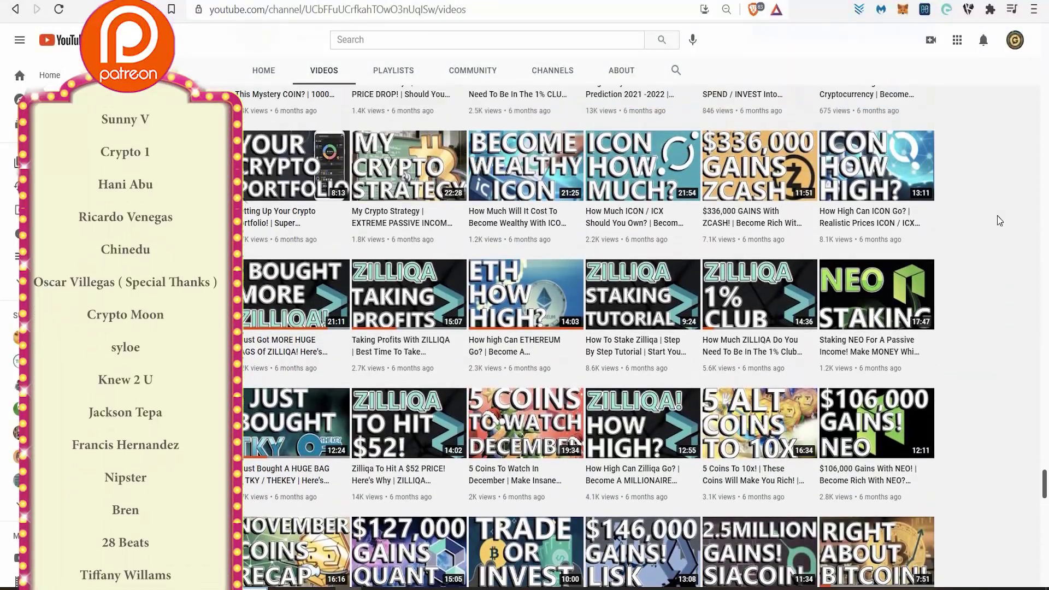
{"action": "scroll", "coordinate": [999, 221], "scroll_direction": "up", "scroll_amount": 1}
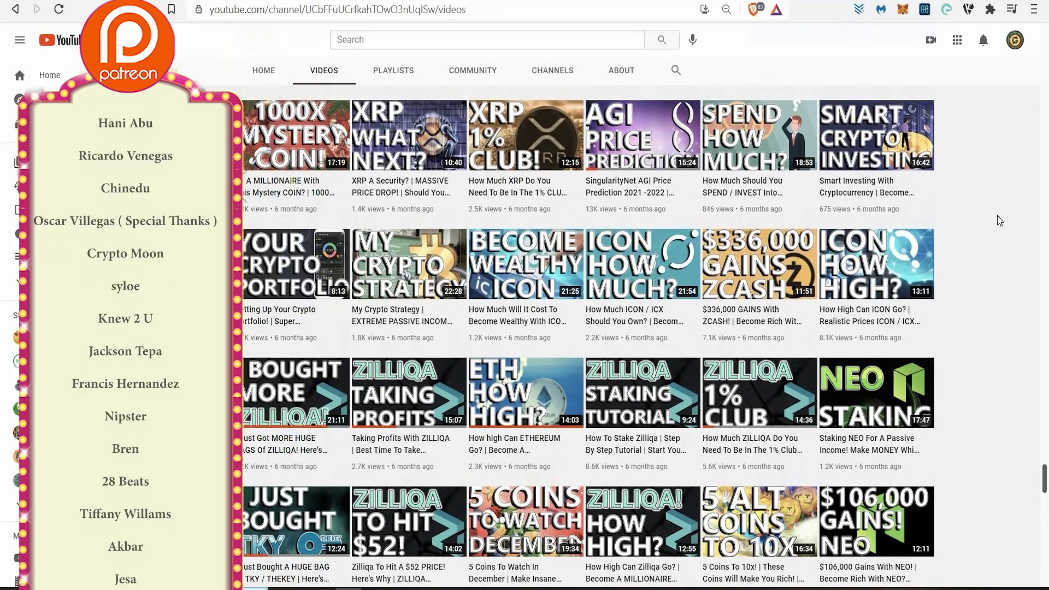
{"action": "scroll", "coordinate": [999, 220], "scroll_direction": "up", "scroll_amount": 1}
{"action": "scroll", "coordinate": [1000, 221], "scroll_direction": "up", "scroll_amount": 1}
{"action": "scroll", "coordinate": [1000, 221], "scroll_direction": "up", "scroll_amount": 1}
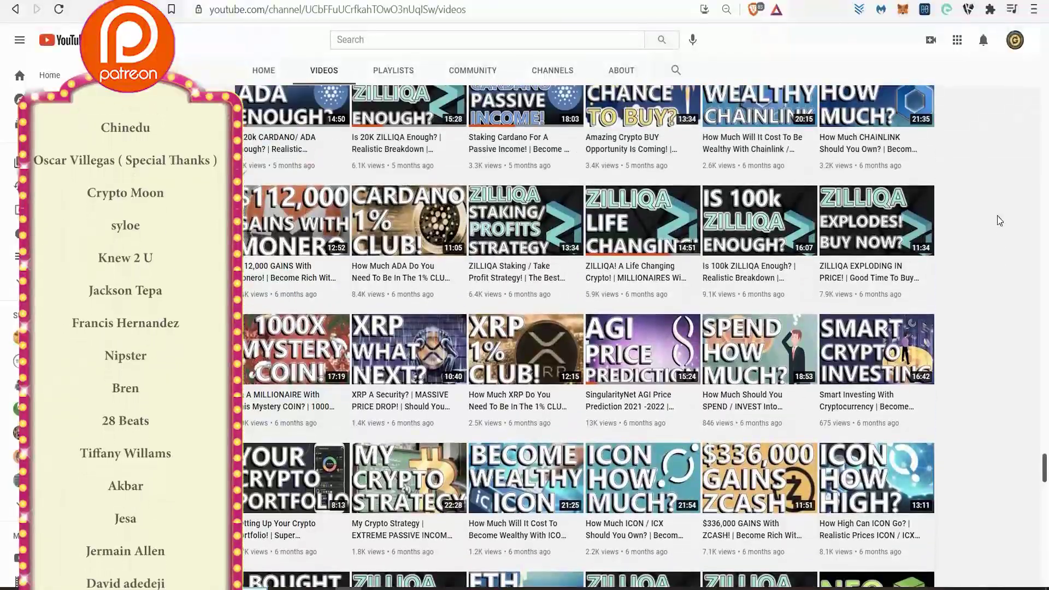
{"action": "scroll", "coordinate": [999, 221], "scroll_direction": "up", "scroll_amount": 1}
{"action": "scroll", "coordinate": [1000, 221], "scroll_direction": "up", "scroll_amount": 2}
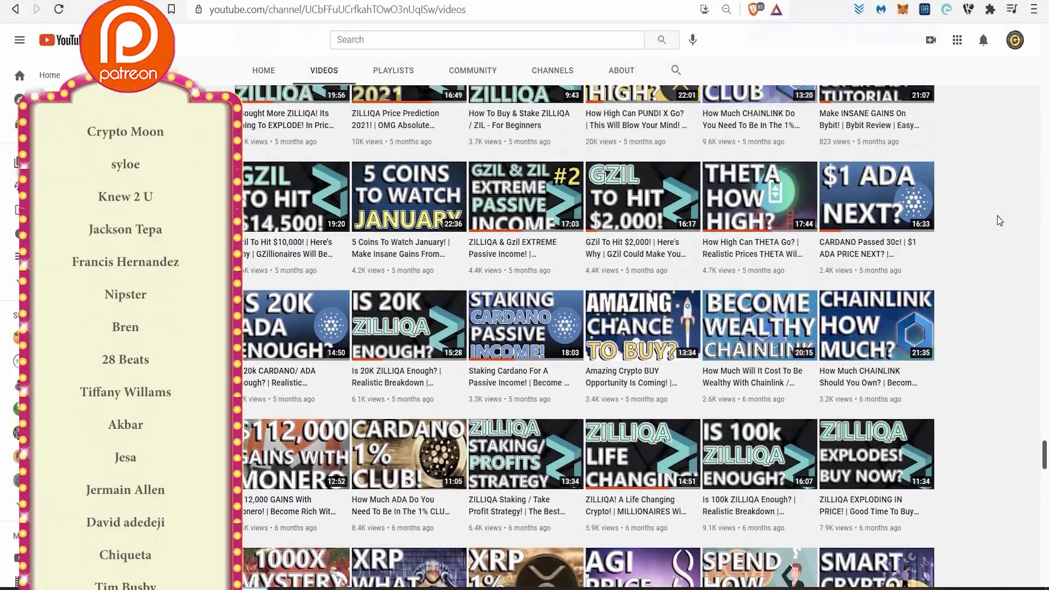
{"action": "scroll", "coordinate": [1000, 220], "scroll_direction": "up", "scroll_amount": 1}
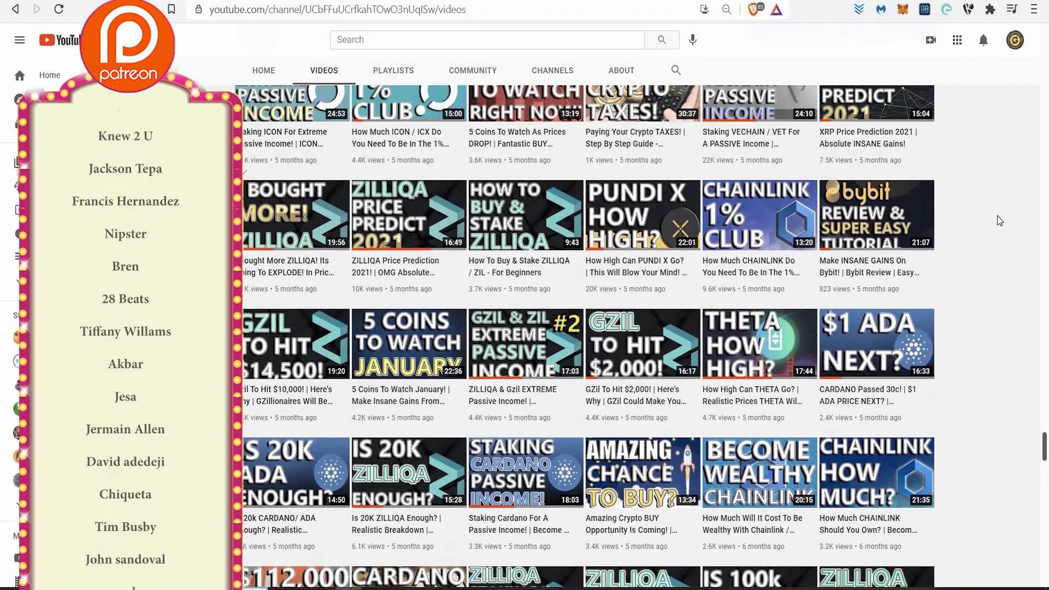
{"action": "scroll", "coordinate": [1000, 220], "scroll_direction": "up", "scroll_amount": 1}
{"action": "scroll", "coordinate": [1000, 221], "scroll_direction": "up", "scroll_amount": 1}
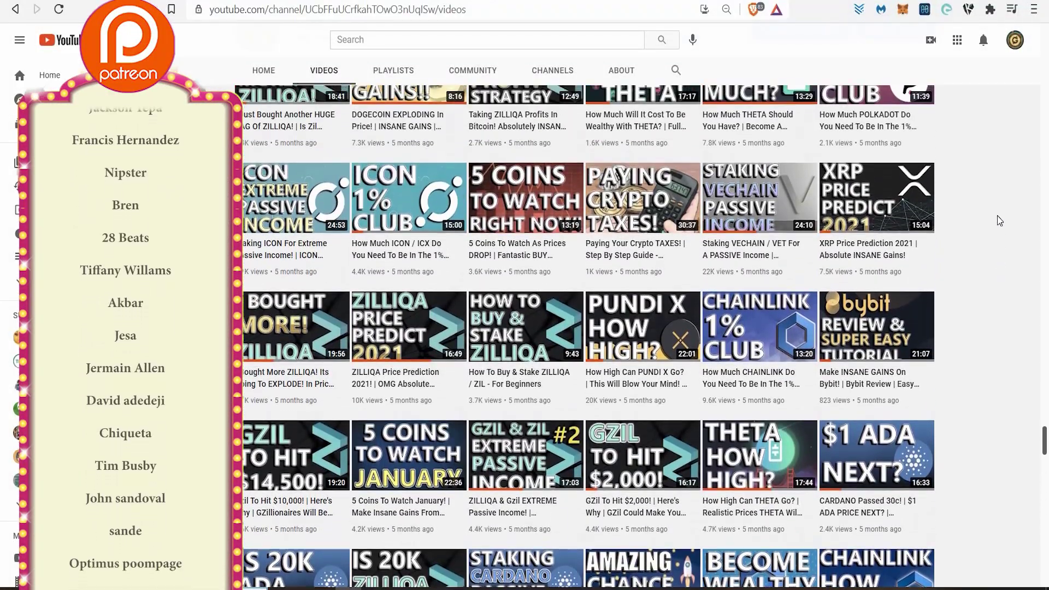
{"action": "scroll", "coordinate": [999, 221], "scroll_direction": "up", "scroll_amount": 2}
{"action": "scroll", "coordinate": [999, 220], "scroll_direction": "up", "scroll_amount": 1}
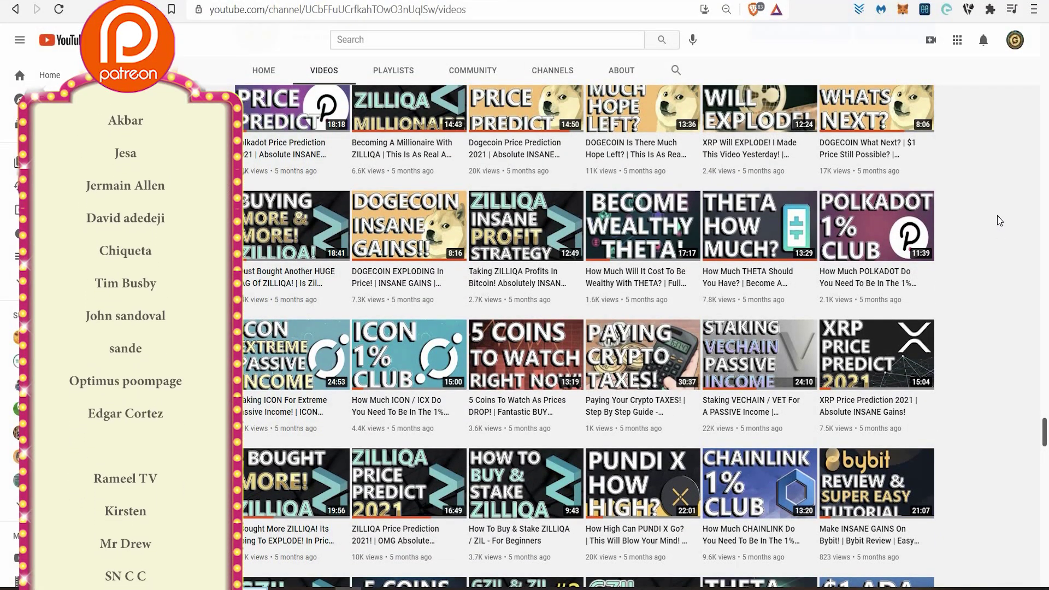
{"action": "scroll", "coordinate": [999, 220], "scroll_direction": "up", "scroll_amount": 1}
{"action": "scroll", "coordinate": [999, 221], "scroll_direction": "up", "scroll_amount": 1}
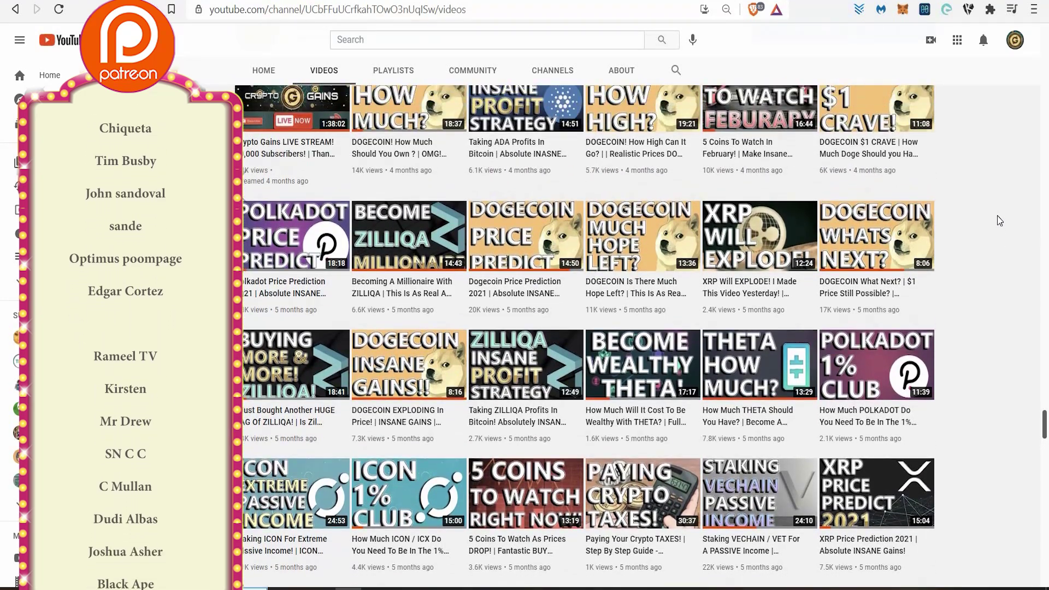
{"action": "scroll", "coordinate": [999, 221], "scroll_direction": "up", "scroll_amount": 1}
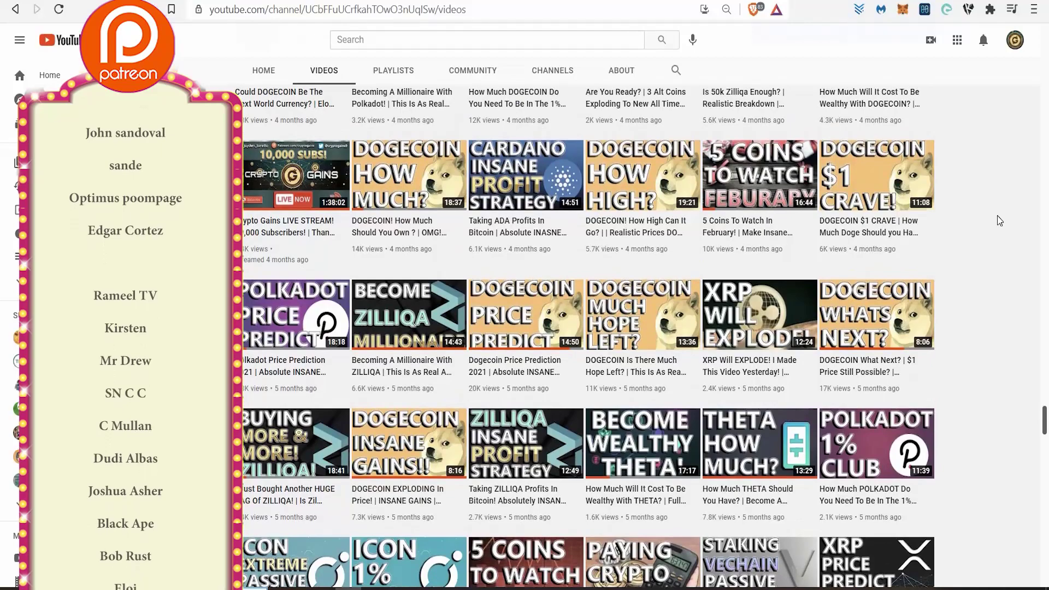
{"action": "scroll", "coordinate": [999, 221], "scroll_direction": "up", "scroll_amount": 1}
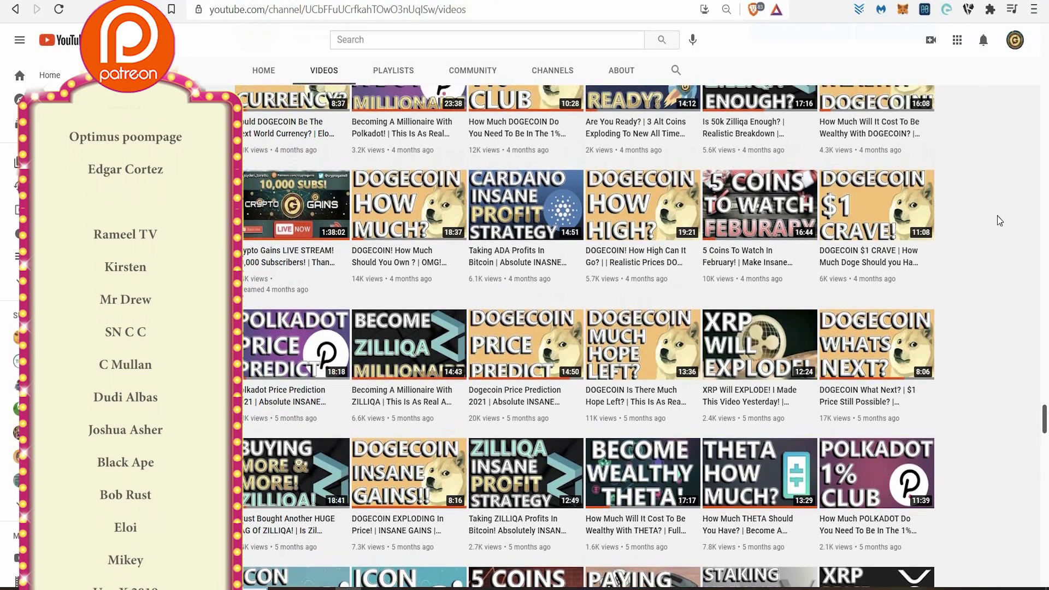
{"action": "scroll", "coordinate": [999, 221], "scroll_direction": "up", "scroll_amount": 1}
{"action": "scroll", "coordinate": [999, 221], "scroll_direction": "up", "scroll_amount": 1}
{"action": "scroll", "coordinate": [1000, 220], "scroll_direction": "up", "scroll_amount": 1}
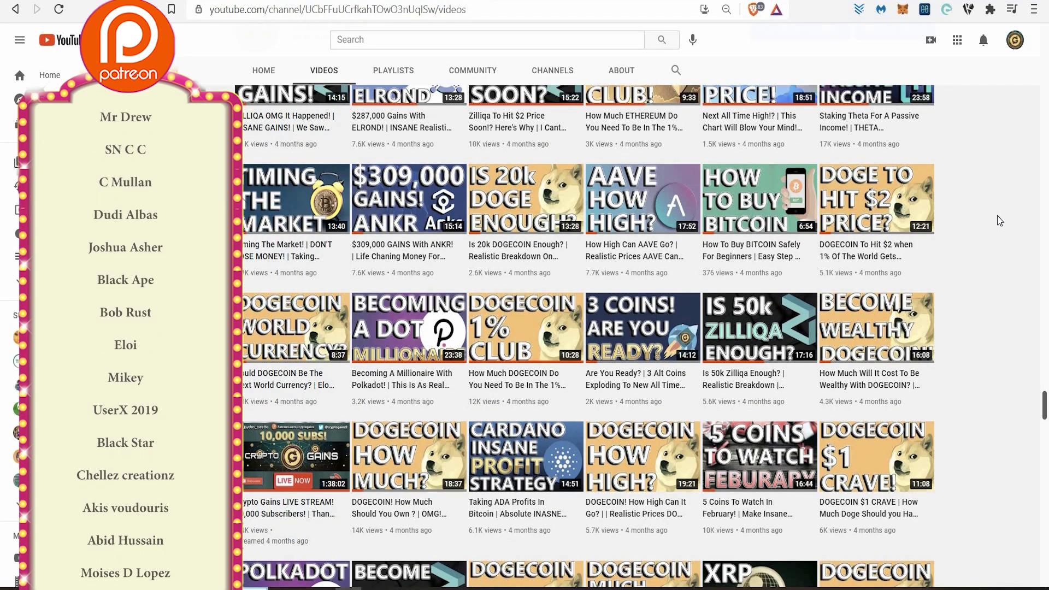
{"action": "scroll", "coordinate": [999, 221], "scroll_direction": "up", "scroll_amount": 1}
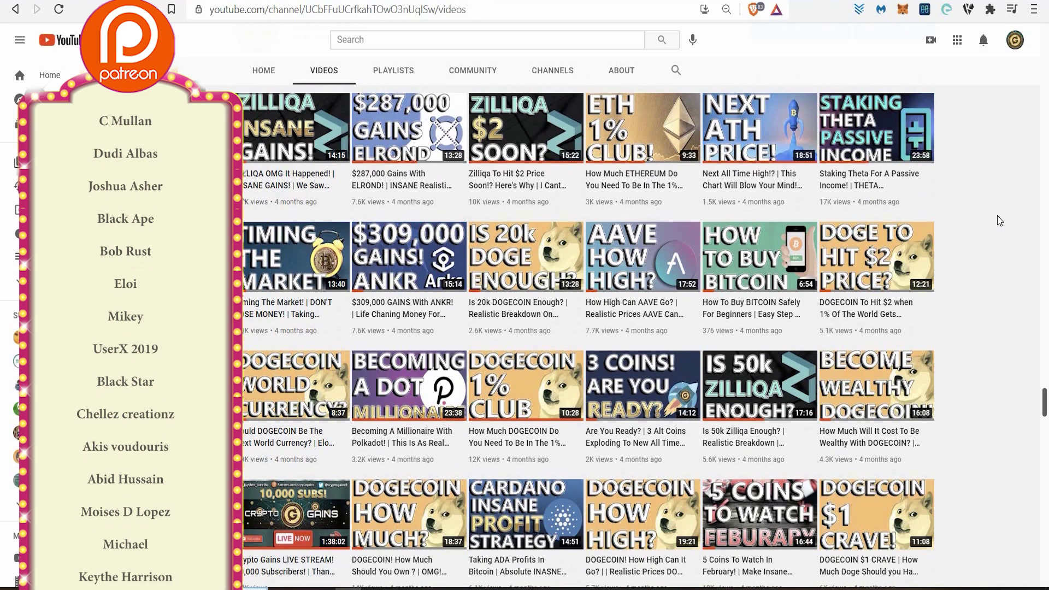
{"action": "scroll", "coordinate": [1000, 221], "scroll_direction": "up", "scroll_amount": 1}
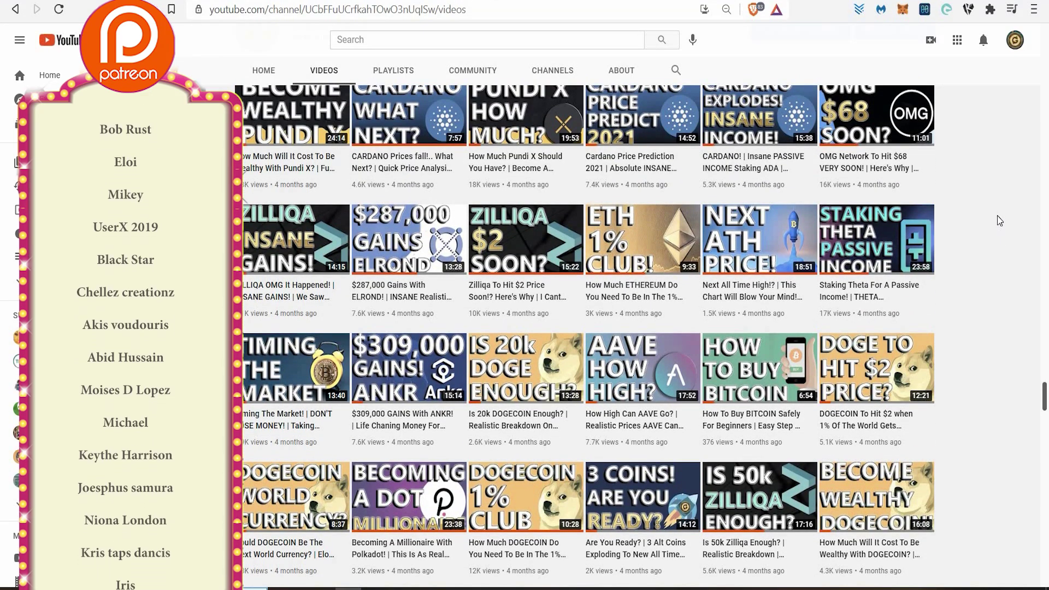
{"action": "scroll", "coordinate": [999, 220], "scroll_direction": "up", "scroll_amount": 2}
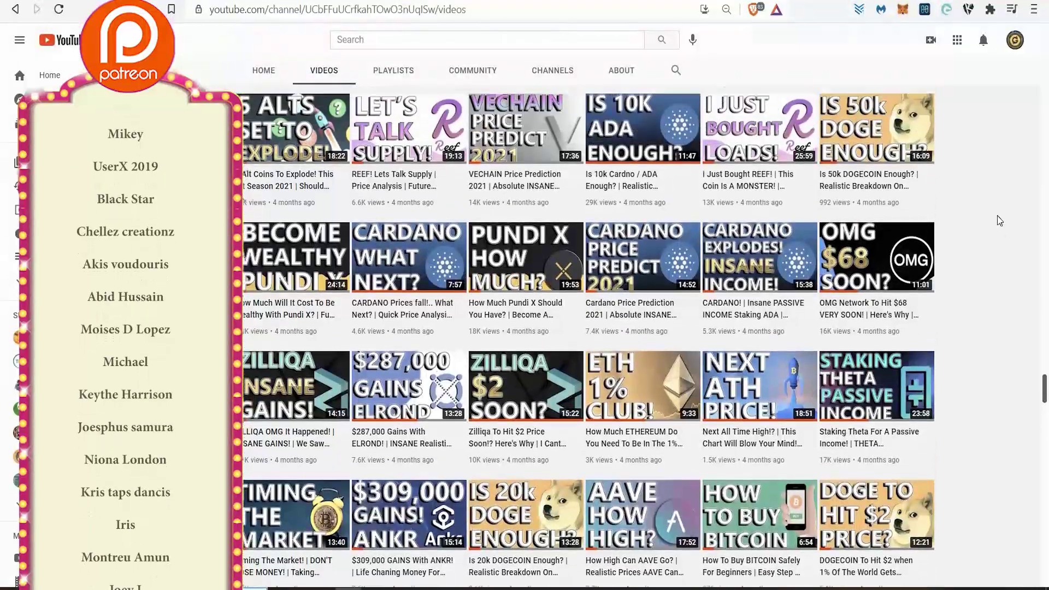
{"action": "scroll", "coordinate": [998, 221], "scroll_direction": "up", "scroll_amount": 1}
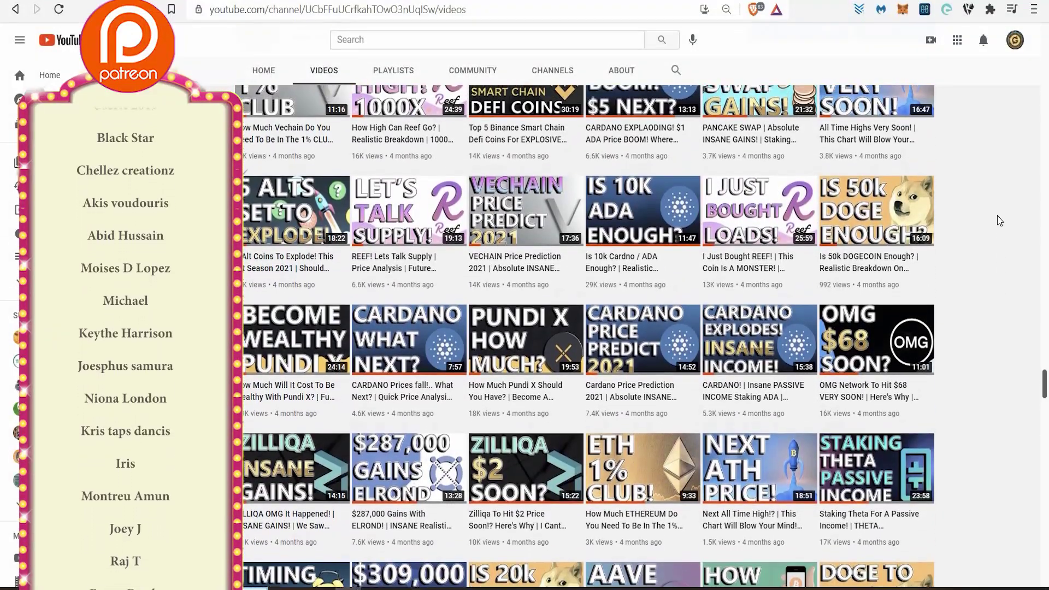
{"action": "scroll", "coordinate": [999, 221], "scroll_direction": "up", "scroll_amount": 2}
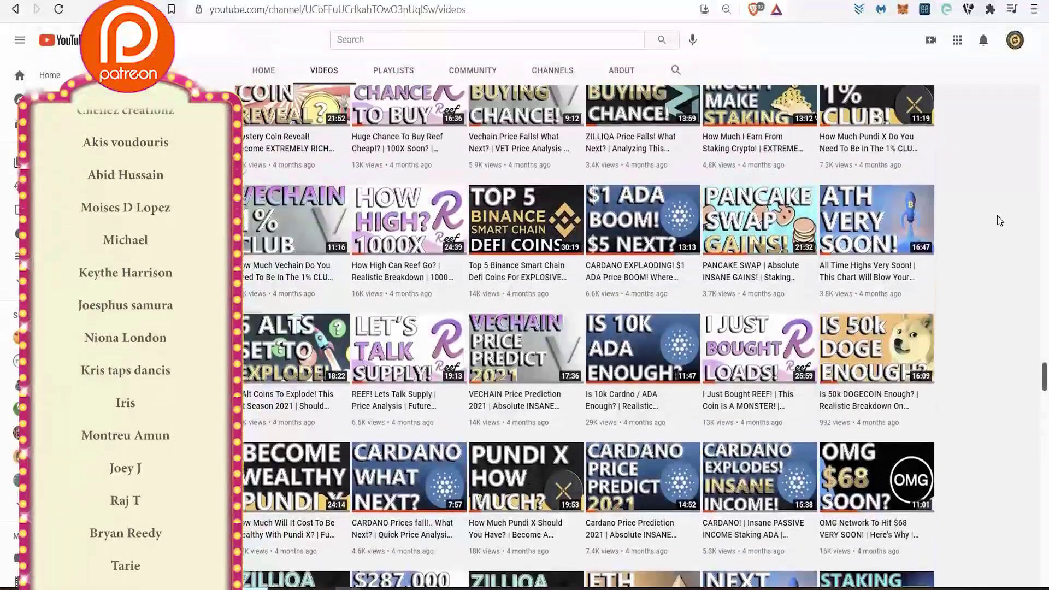
{"action": "scroll", "coordinate": [999, 220], "scroll_direction": "up", "scroll_amount": 2}
{"action": "scroll", "coordinate": [1000, 220], "scroll_direction": "up", "scroll_amount": 1}
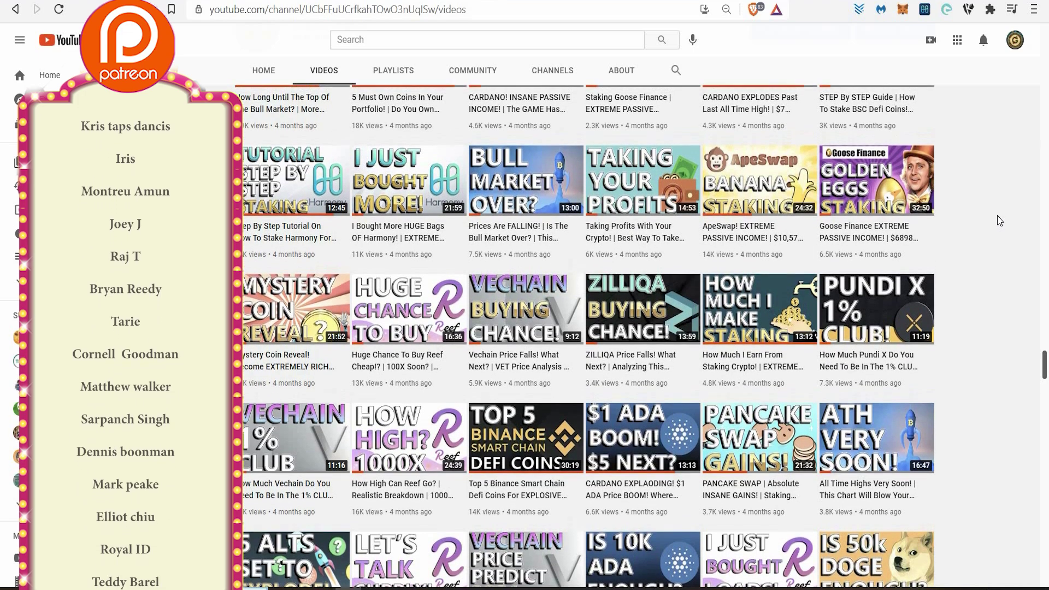
{"action": "scroll", "coordinate": [999, 220], "scroll_direction": "up", "scroll_amount": 1}
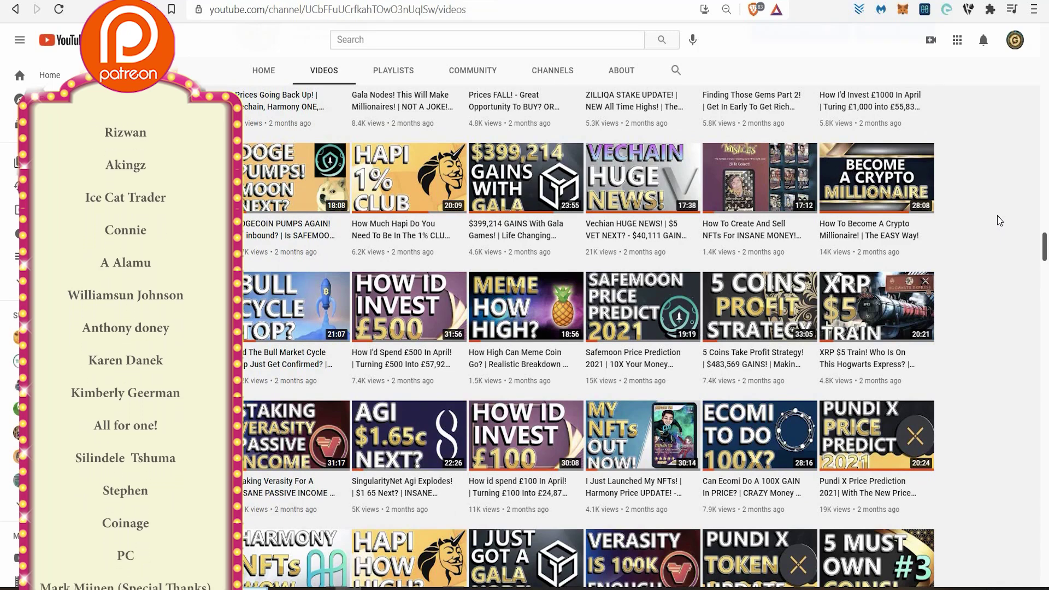
{"action": "scroll", "coordinate": [1000, 220], "scroll_direction": "up", "scroll_amount": 1}
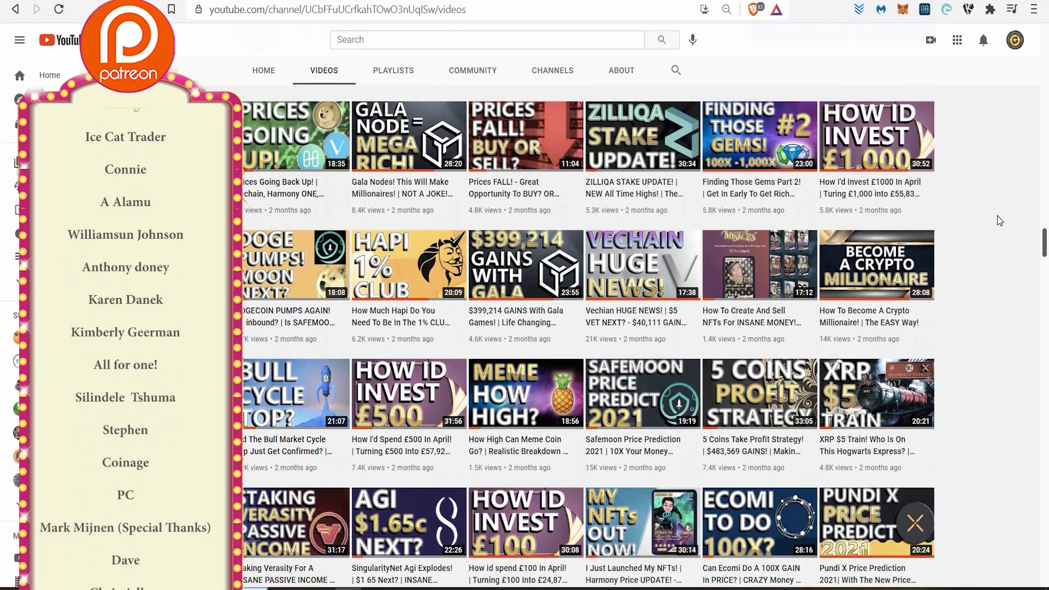
{"action": "scroll", "coordinate": [999, 219], "scroll_direction": "up", "scroll_amount": 2}
{"action": "scroll", "coordinate": [999, 220], "scroll_direction": "up", "scroll_amount": 1}
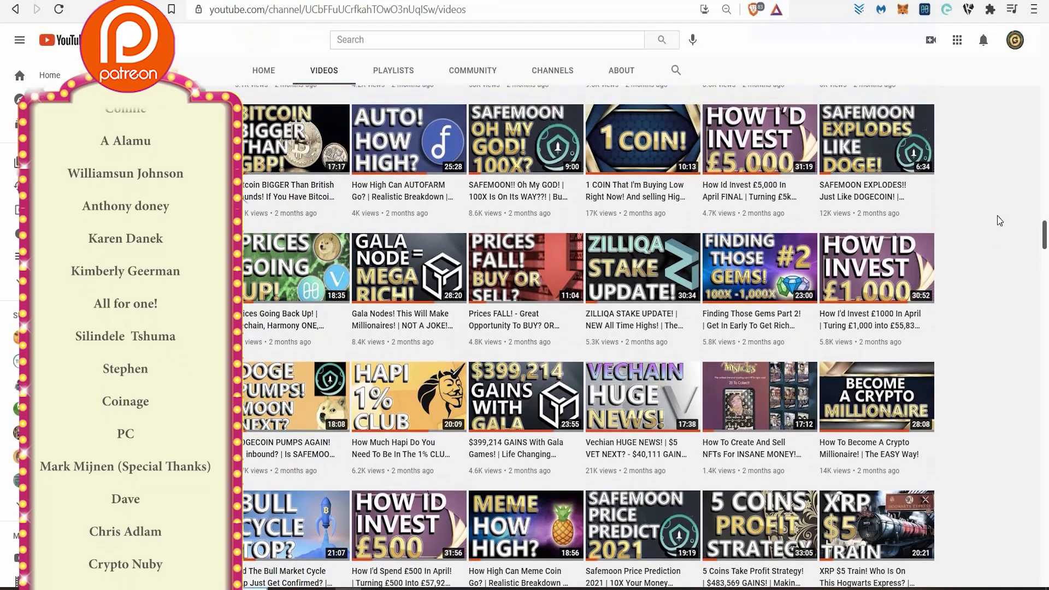
{"action": "scroll", "coordinate": [999, 220], "scroll_direction": "up", "scroll_amount": 1}
{"action": "scroll", "coordinate": [999, 219], "scroll_direction": "up", "scroll_amount": 2}
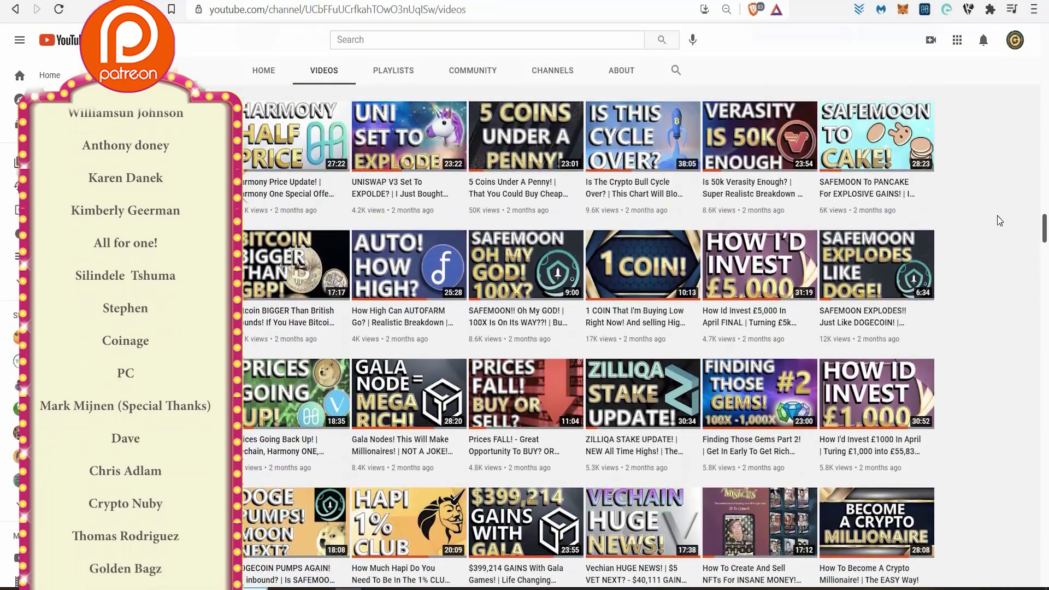
{"action": "scroll", "coordinate": [999, 219], "scroll_direction": "up", "scroll_amount": 1}
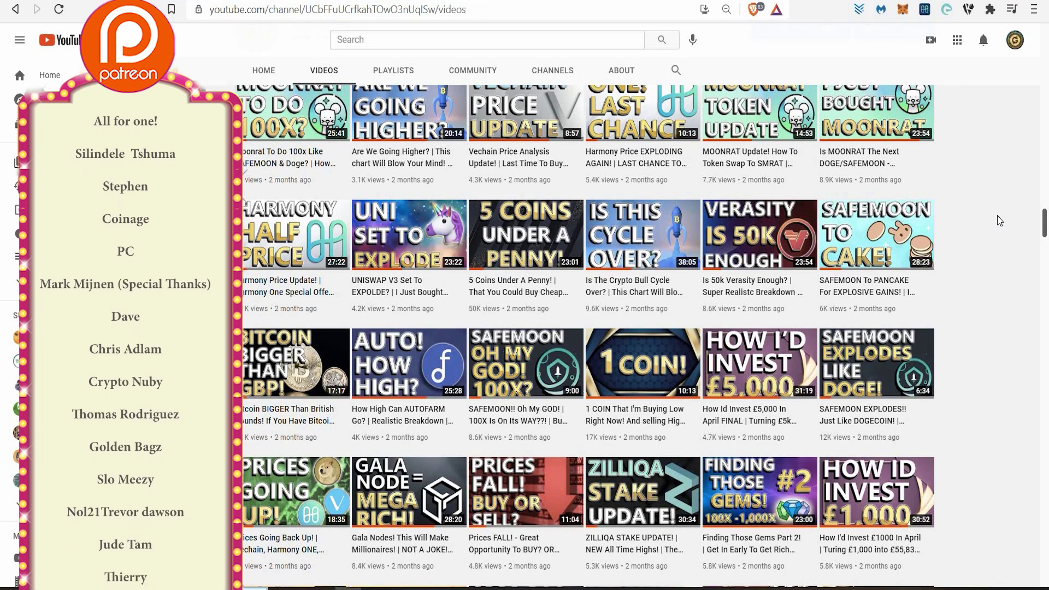
{"action": "scroll", "coordinate": [1000, 221], "scroll_direction": "up", "scroll_amount": 1}
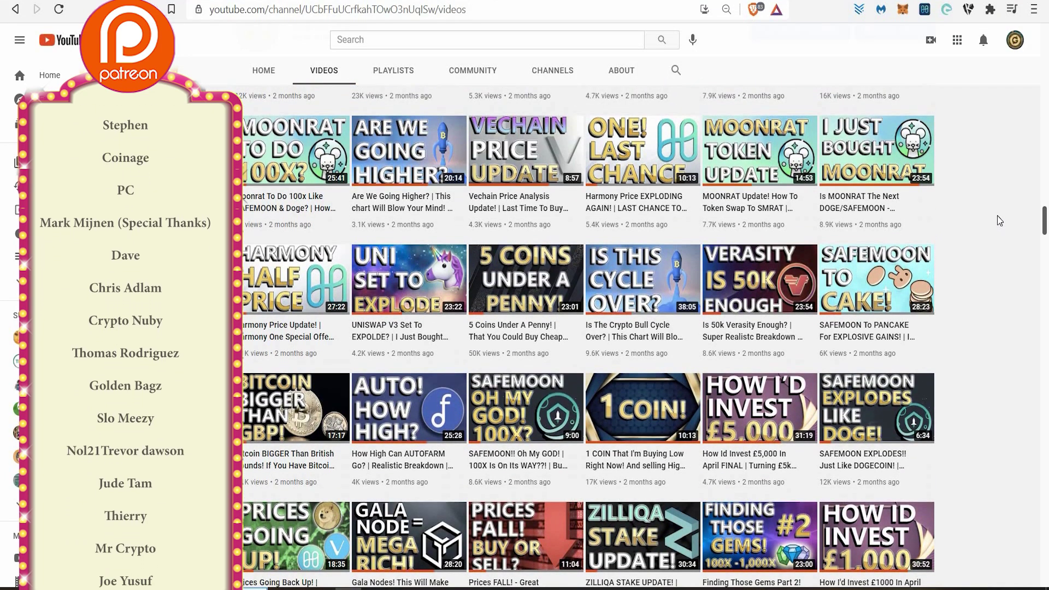
{"action": "scroll", "coordinate": [999, 220], "scroll_direction": "up", "scroll_amount": 1}
{"action": "scroll", "coordinate": [1000, 220], "scroll_direction": "up", "scroll_amount": 2}
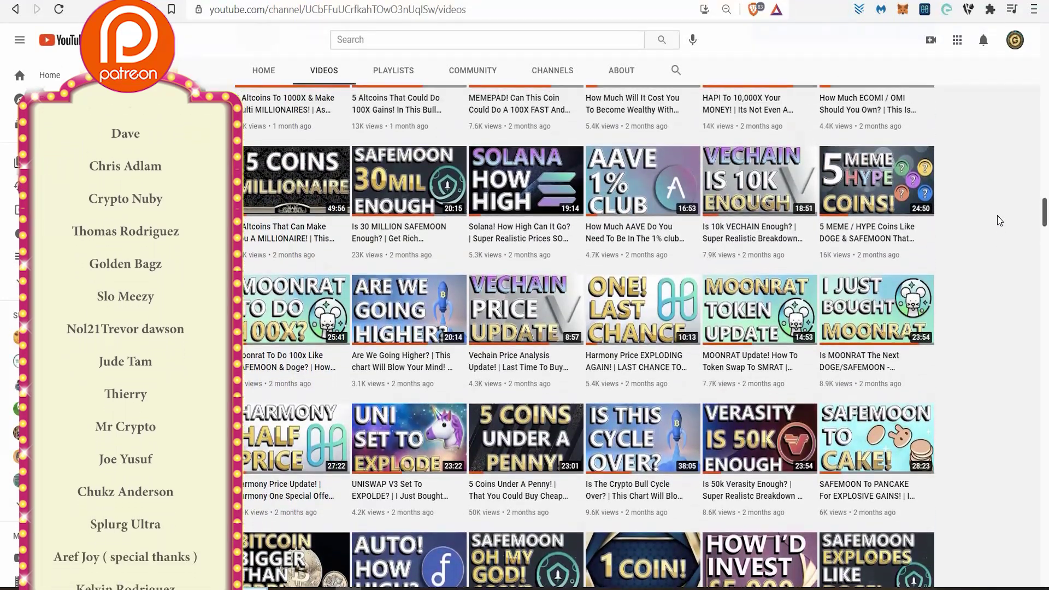
{"action": "scroll", "coordinate": [999, 220], "scroll_direction": "up", "scroll_amount": 1}
{"action": "scroll", "coordinate": [999, 220], "scroll_direction": "up", "scroll_amount": 1}
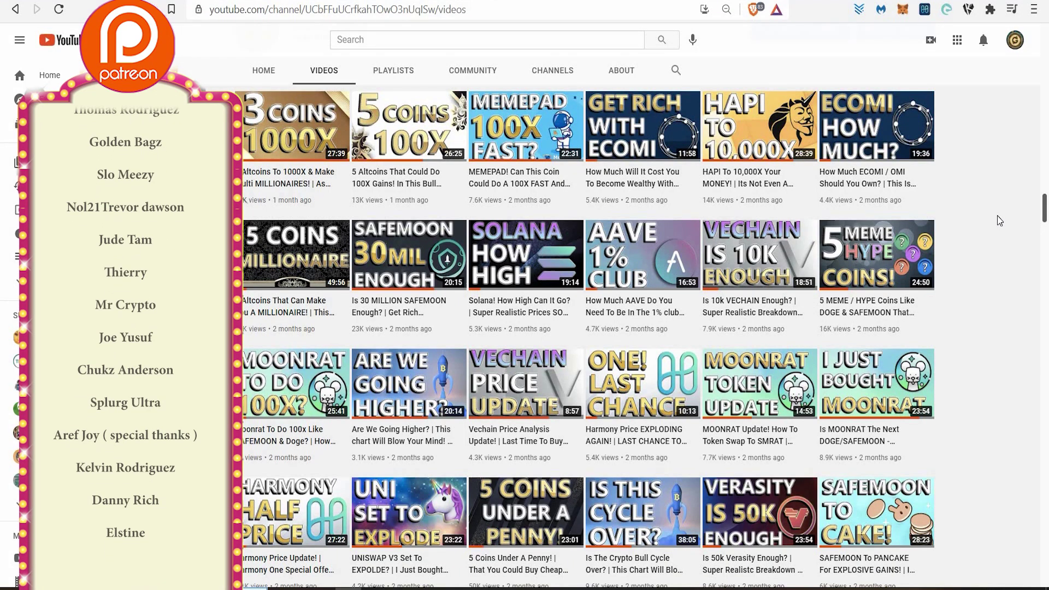
{"action": "scroll", "coordinate": [999, 220], "scroll_direction": "up", "scroll_amount": 1}
{"action": "scroll", "coordinate": [999, 220], "scroll_direction": "up", "scroll_amount": 1}
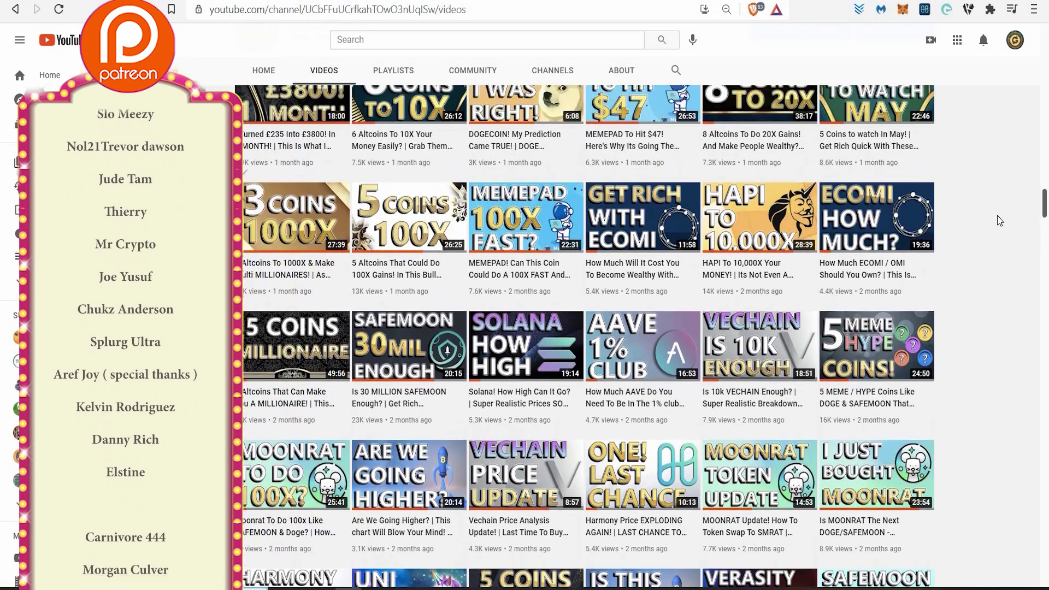
{"action": "scroll", "coordinate": [999, 219], "scroll_direction": "up", "scroll_amount": 1}
{"action": "scroll", "coordinate": [1000, 220], "scroll_direction": "up", "scroll_amount": 1}
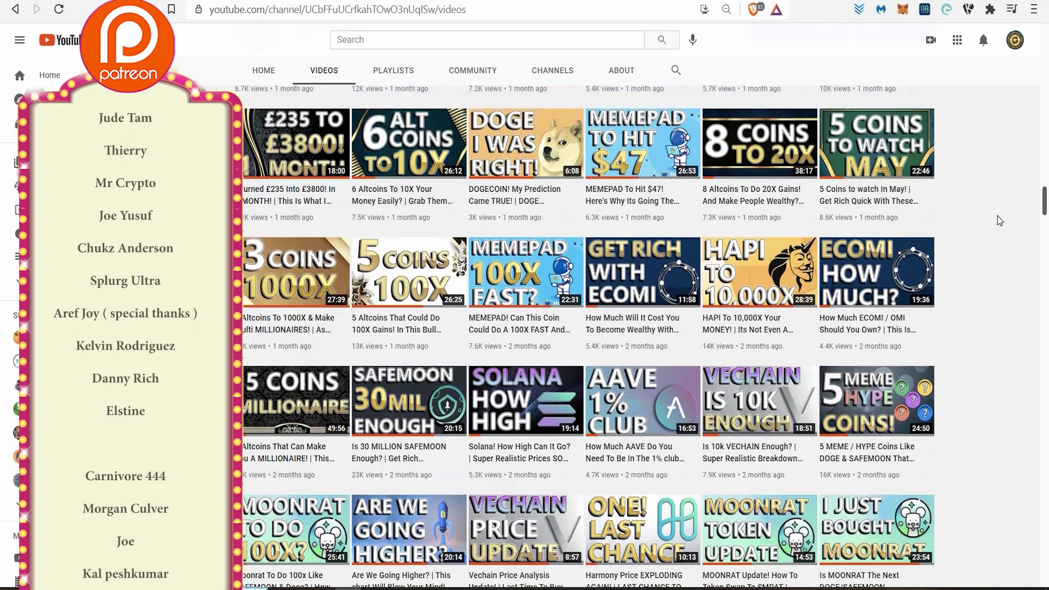
{"action": "scroll", "coordinate": [999, 220], "scroll_direction": "up", "scroll_amount": 1}
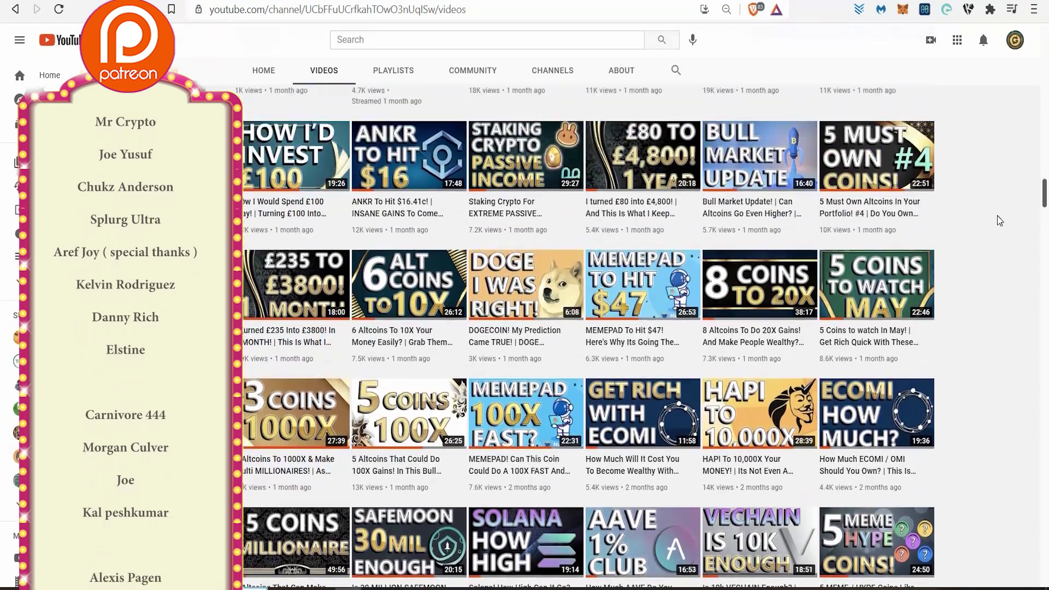
{"action": "scroll", "coordinate": [999, 219], "scroll_direction": "up", "scroll_amount": 1}
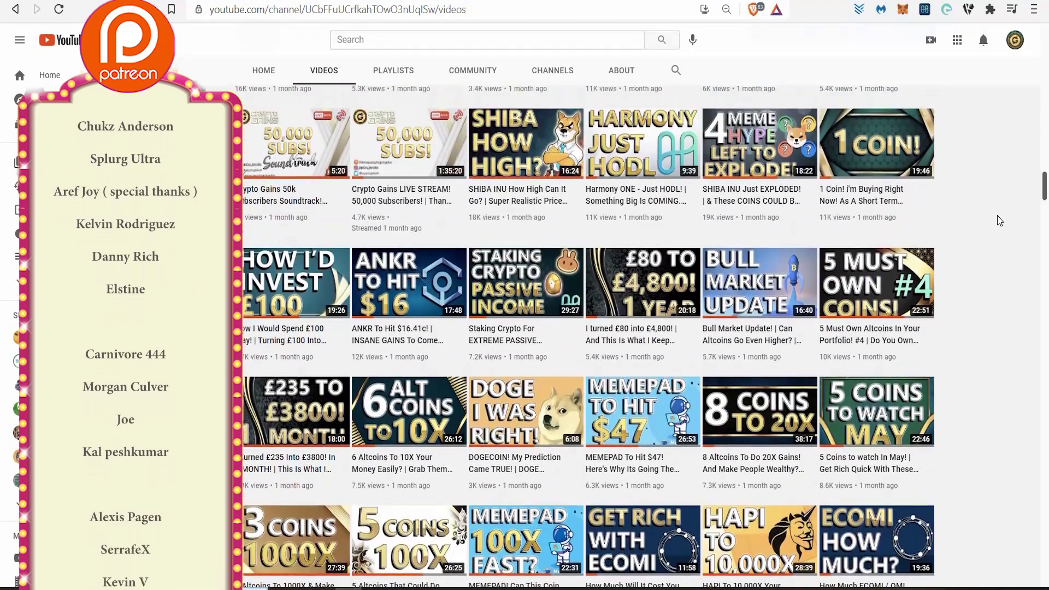
{"action": "scroll", "coordinate": [999, 220], "scroll_direction": "up", "scroll_amount": 2}
{"action": "scroll", "coordinate": [999, 220], "scroll_direction": "up", "scroll_amount": 2}
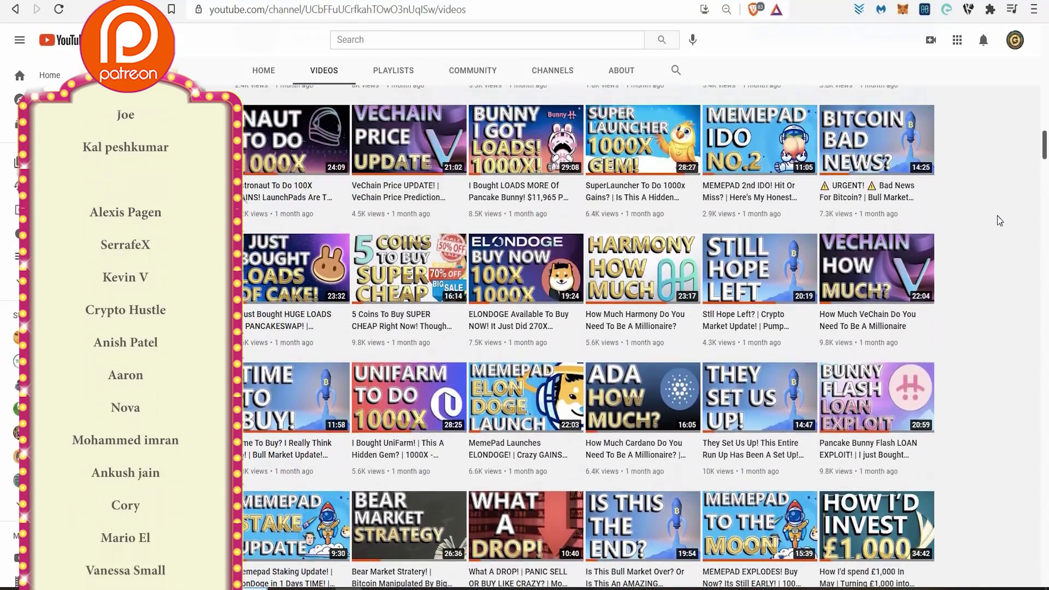
{"action": "scroll", "coordinate": [1000, 221], "scroll_direction": "up", "scroll_amount": 2}
{"action": "scroll", "coordinate": [1001, 221], "scroll_direction": "up", "scroll_amount": 2}
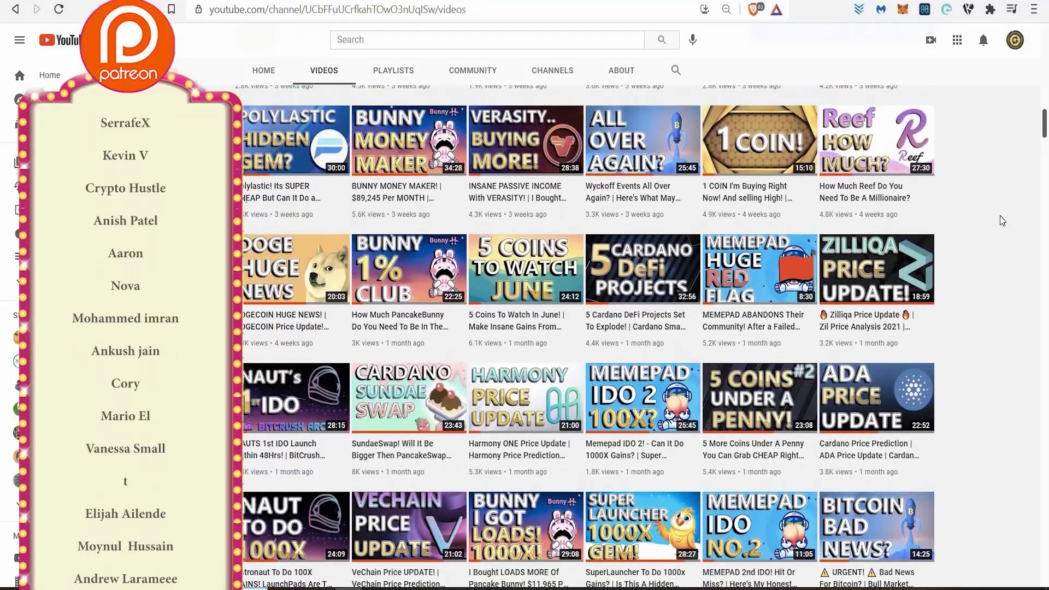
{"action": "scroll", "coordinate": [1004, 189], "scroll_direction": "up", "scroll_amount": 3}
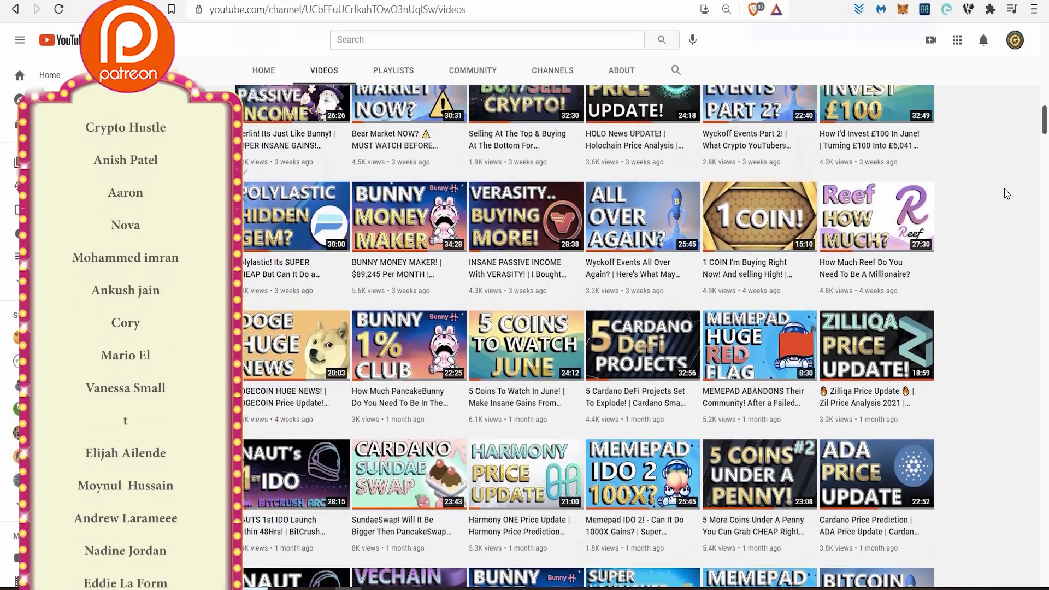
{"action": "scroll", "coordinate": [1004, 189], "scroll_direction": "up", "scroll_amount": 2}
{"action": "scroll", "coordinate": [1004, 189], "scroll_direction": "up", "scroll_amount": 2}
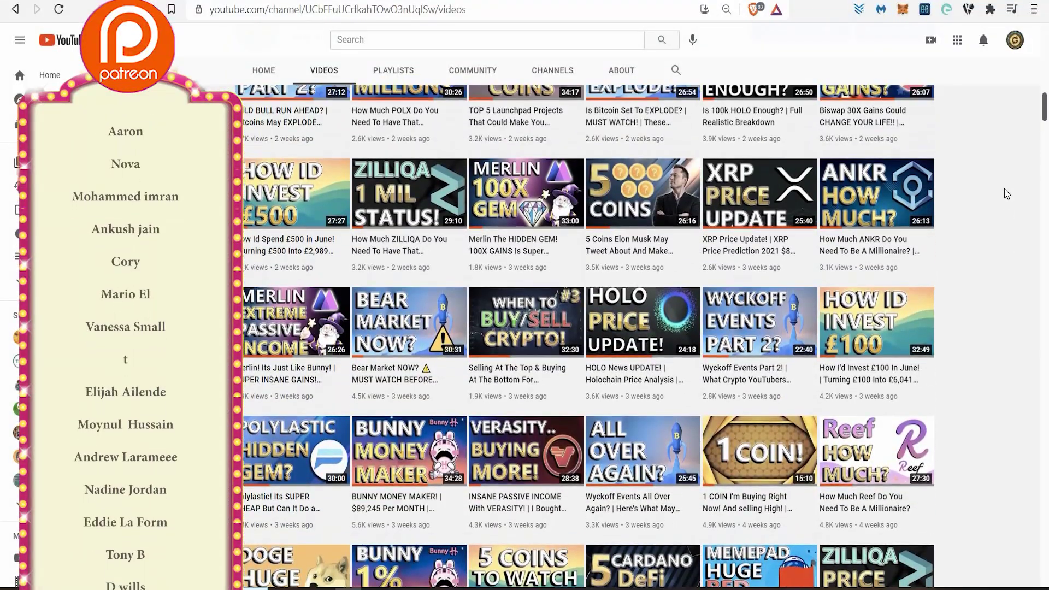
{"action": "scroll", "coordinate": [1004, 189], "scroll_direction": "up", "scroll_amount": 1}
{"action": "scroll", "coordinate": [1005, 188], "scroll_direction": "up", "scroll_amount": 1}
{"action": "scroll", "coordinate": [1004, 189], "scroll_direction": "up", "scroll_amount": 1}
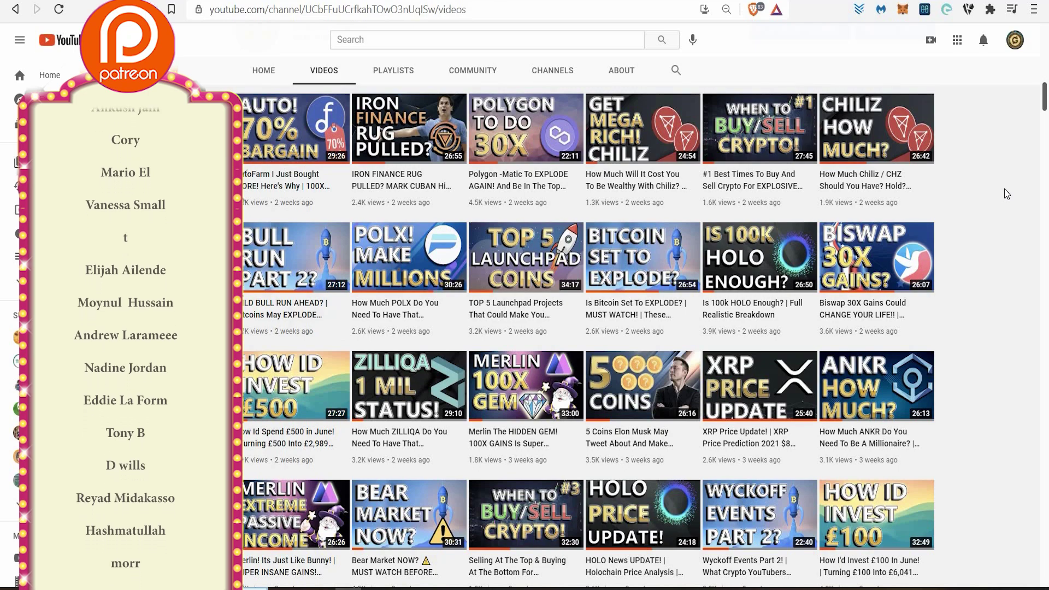
{"action": "scroll", "coordinate": [1004, 189], "scroll_direction": "up", "scroll_amount": 1}
{"action": "scroll", "coordinate": [1005, 189], "scroll_direction": "up", "scroll_amount": 1}
{"action": "scroll", "coordinate": [1003, 188], "scroll_direction": "up", "scroll_amount": 1}
{"action": "scroll", "coordinate": [1004, 189], "scroll_direction": "up", "scroll_amount": 1}
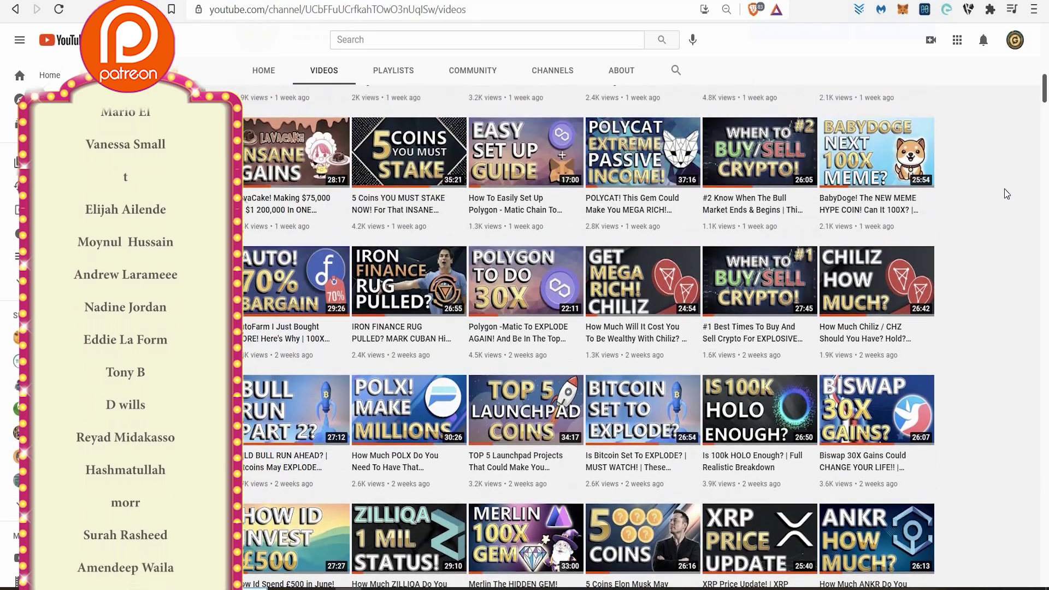
{"action": "scroll", "coordinate": [1004, 189], "scroll_direction": "up", "scroll_amount": 1}
{"action": "scroll", "coordinate": [1004, 189], "scroll_direction": "up", "scroll_amount": 1}
{"action": "scroll", "coordinate": [1004, 189], "scroll_direction": "up", "scroll_amount": 1}
{"action": "scroll", "coordinate": [1005, 188], "scroll_direction": "up", "scroll_amount": 1}
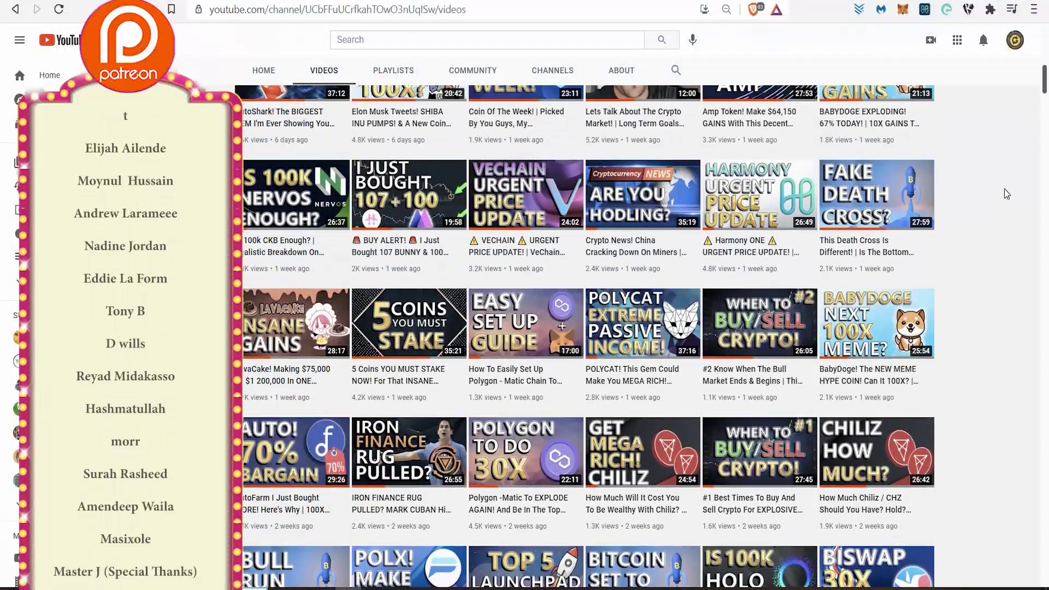
{"action": "scroll", "coordinate": [1005, 189], "scroll_direction": "up", "scroll_amount": 1}
{"action": "scroll", "coordinate": [1005, 189], "scroll_direction": "up", "scroll_amount": 1}
{"action": "scroll", "coordinate": [1004, 189], "scroll_direction": "up", "scroll_amount": 1}
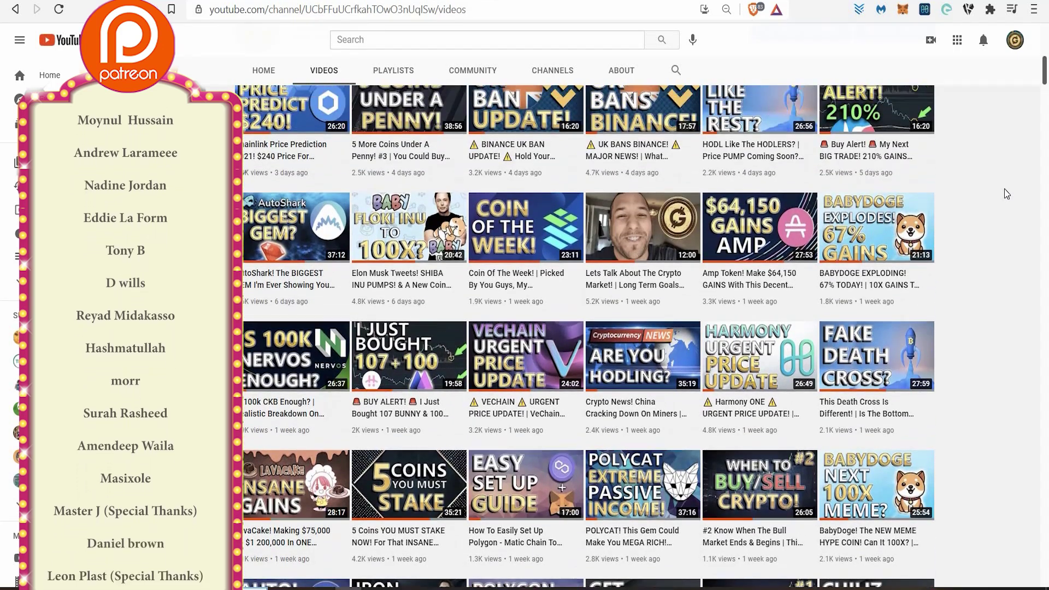
{"action": "scroll", "coordinate": [1004, 189], "scroll_direction": "up", "scroll_amount": 1}
{"action": "scroll", "coordinate": [1005, 189], "scroll_direction": "up", "scroll_amount": 1}
{"action": "scroll", "coordinate": [1005, 189], "scroll_direction": "up", "scroll_amount": 1}
{"action": "scroll", "coordinate": [1005, 188], "scroll_direction": "up", "scroll_amount": 2}
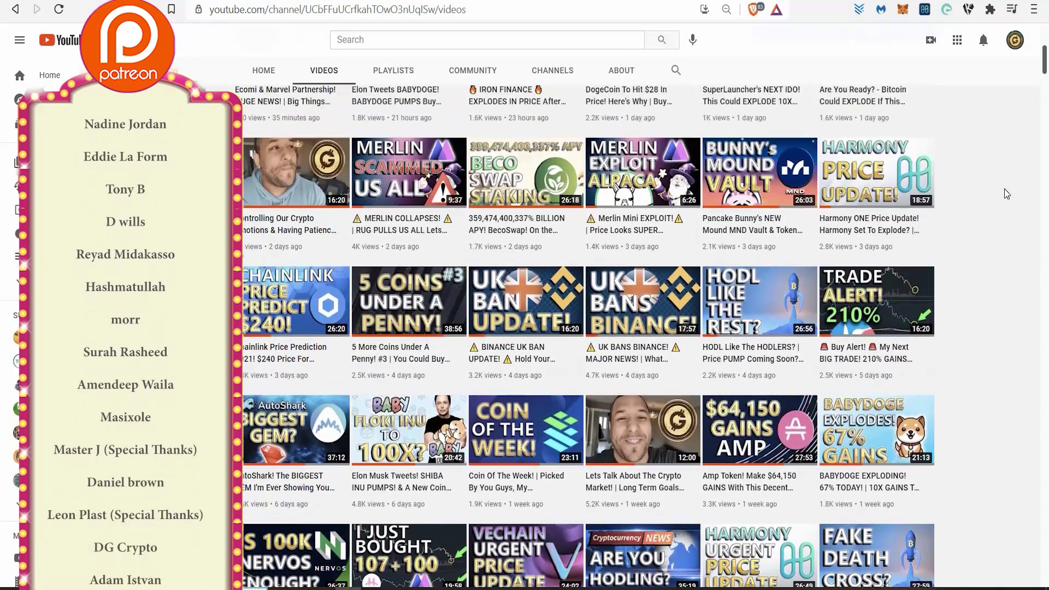
{"action": "scroll", "coordinate": [1004, 188], "scroll_direction": "up", "scroll_amount": 1}
{"action": "scroll", "coordinate": [1004, 189], "scroll_direction": "up", "scroll_amount": 1}
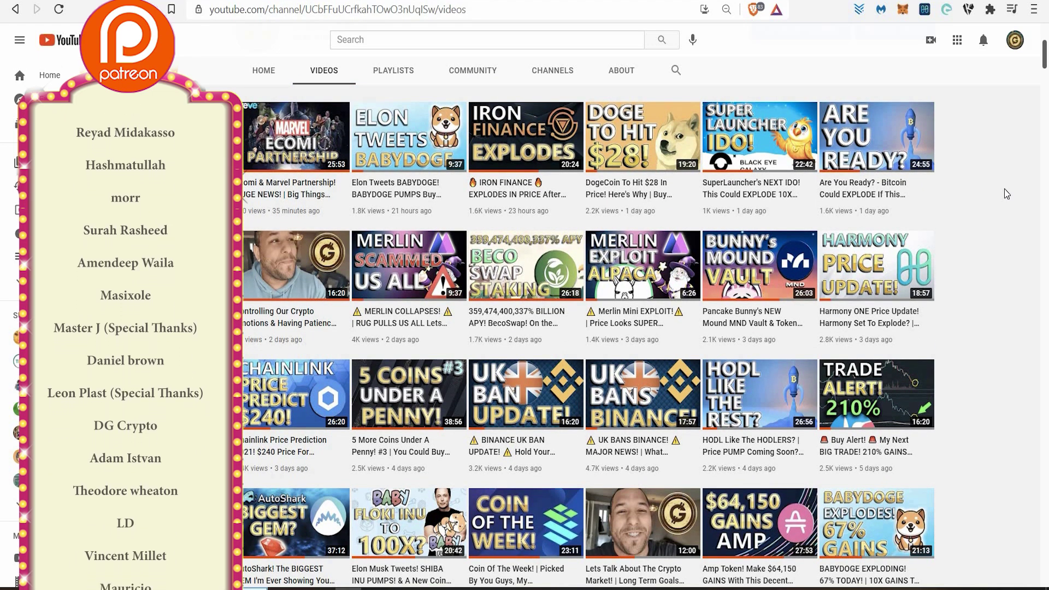
{"action": "scroll", "coordinate": [1004, 189], "scroll_direction": "up", "scroll_amount": 1}
{"action": "scroll", "coordinate": [1004, 189], "scroll_direction": "up", "scroll_amount": 1}
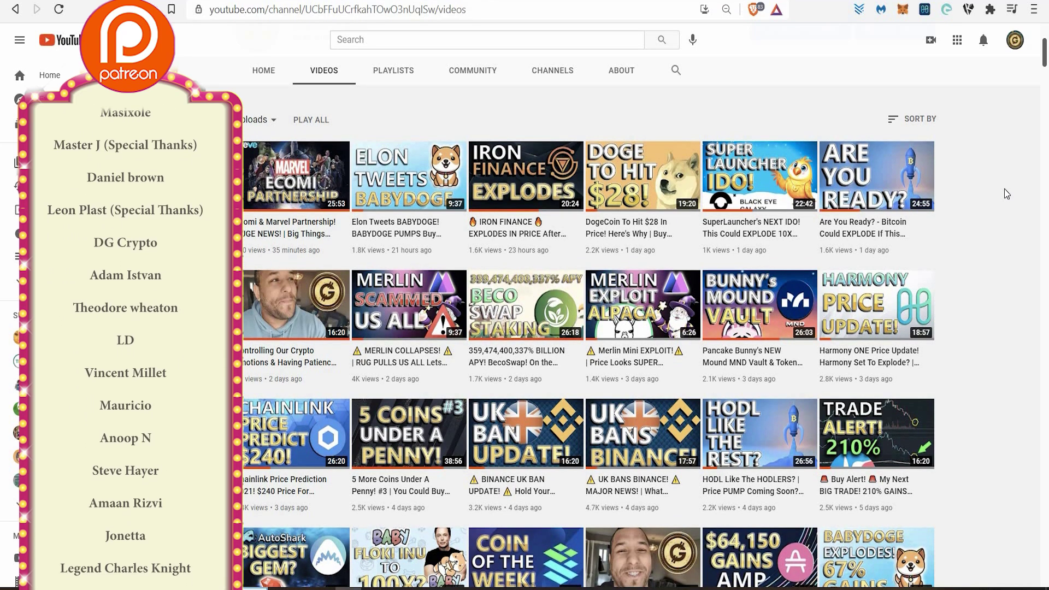
{"action": "scroll", "coordinate": [1004, 189], "scroll_direction": "up", "scroll_amount": 2}
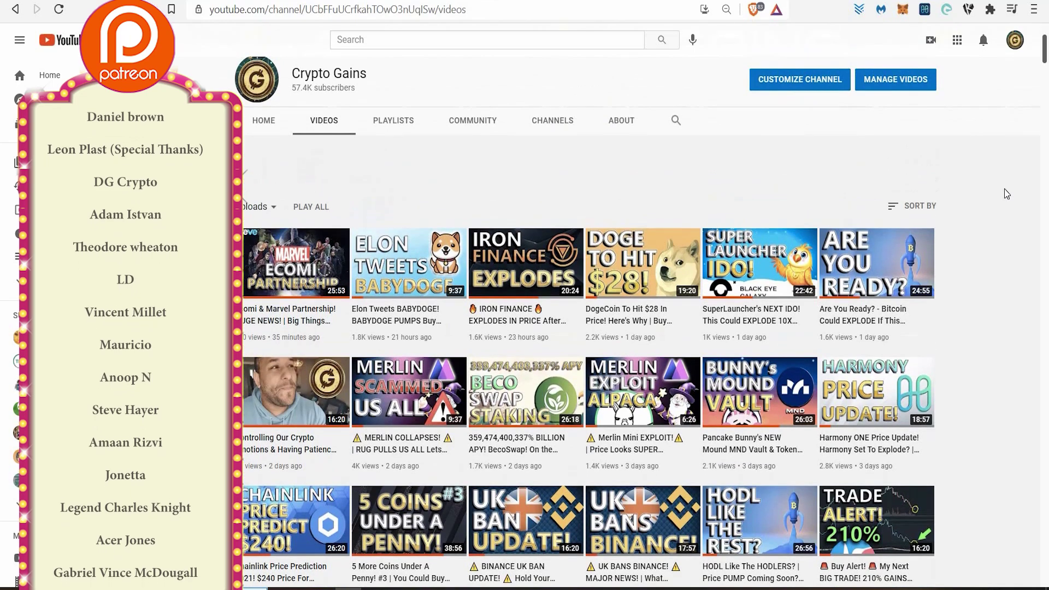
{"action": "scroll", "coordinate": [1003, 189], "scroll_direction": "up", "scroll_amount": 3}
{"action": "scroll", "coordinate": [1007, 193], "scroll_direction": "up", "scroll_amount": 1}
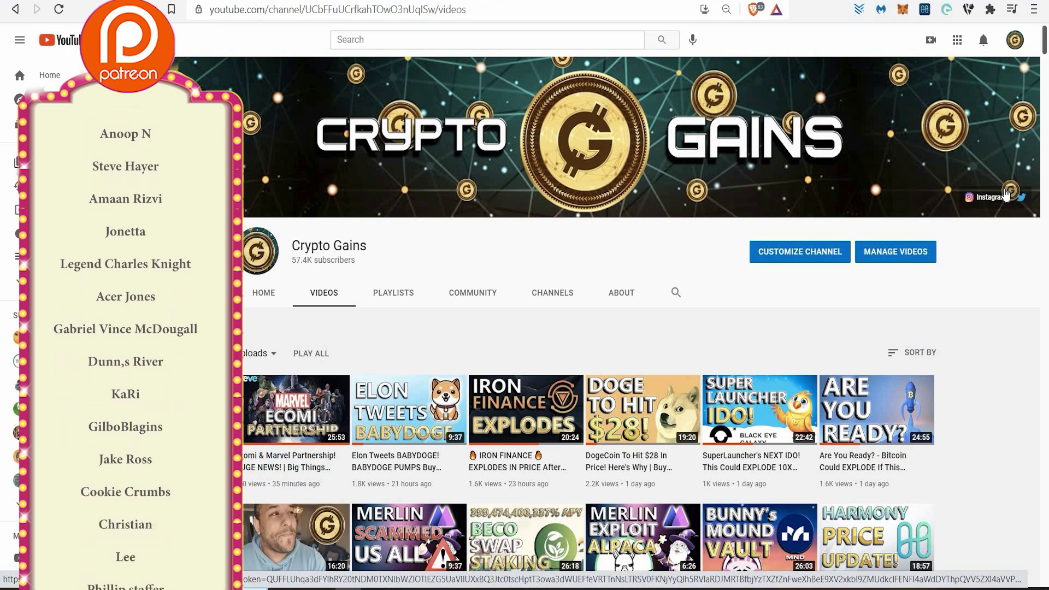
{"action": "scroll", "coordinate": [1006, 193], "scroll_direction": "down", "scroll_amount": 2}
{"action": "scroll", "coordinate": [1007, 194], "scroll_direction": "down", "scroll_amount": 1}
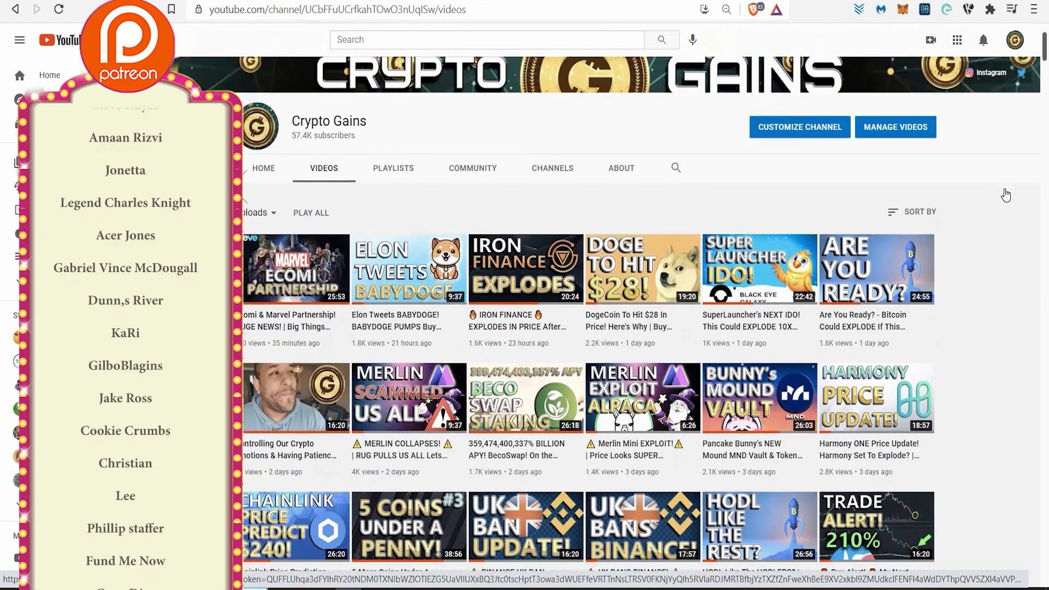
{"action": "scroll", "coordinate": [1007, 193], "scroll_direction": "down", "scroll_amount": 2}
{"action": "scroll", "coordinate": [1007, 193], "scroll_direction": "down", "scroll_amount": 1}
{"action": "scroll", "coordinate": [1007, 193], "scroll_direction": "down", "scroll_amount": 2}
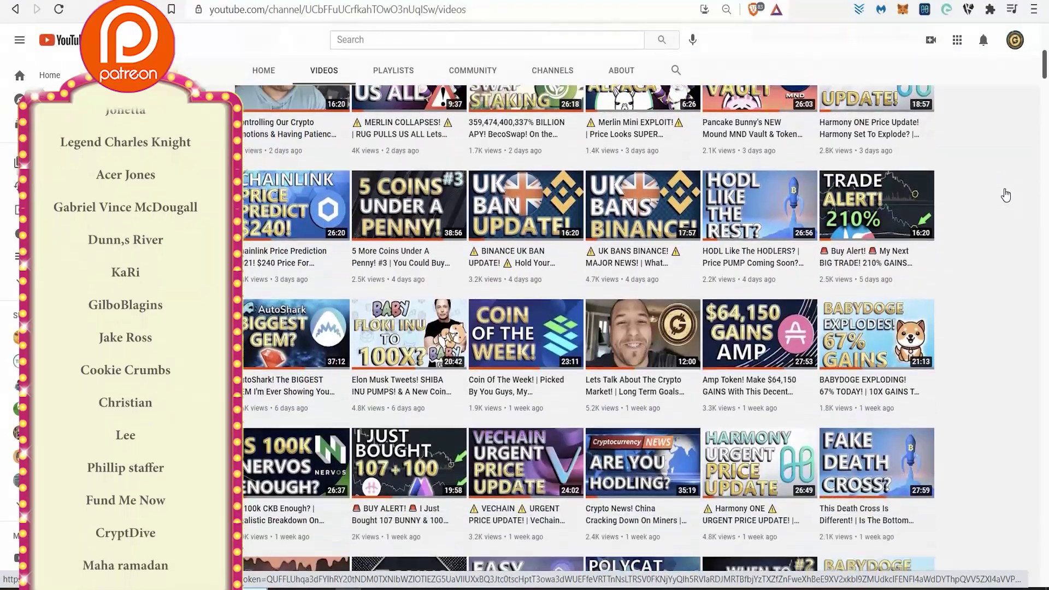
{"action": "scroll", "coordinate": [1006, 193], "scroll_direction": "down", "scroll_amount": 2}
{"action": "scroll", "coordinate": [1007, 193], "scroll_direction": "down", "scroll_amount": 1}
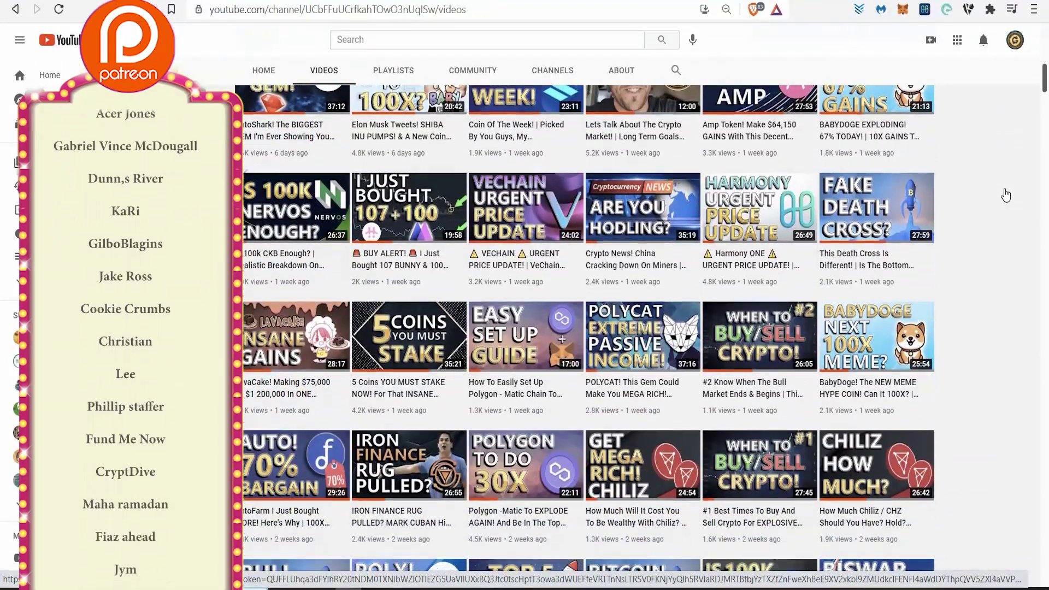
{"action": "scroll", "coordinate": [1007, 194], "scroll_direction": "down", "scroll_amount": 2}
{"action": "scroll", "coordinate": [1006, 194], "scroll_direction": "down", "scroll_amount": 2}
{"action": "scroll", "coordinate": [1007, 193], "scroll_direction": "down", "scroll_amount": 2}
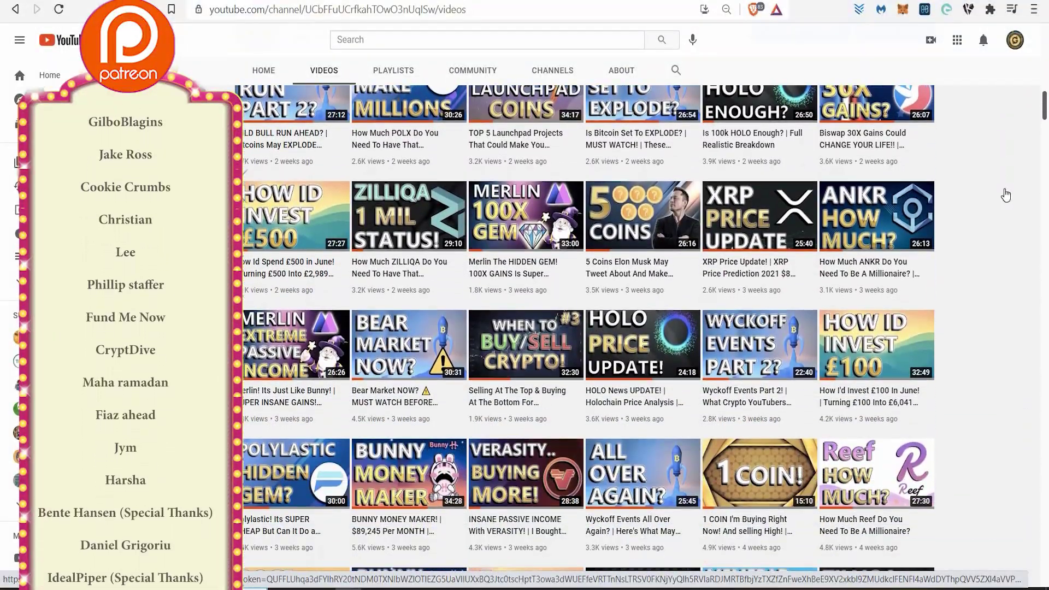
{"action": "scroll", "coordinate": [1007, 194], "scroll_direction": "down", "scroll_amount": 2}
{"action": "scroll", "coordinate": [1006, 194], "scroll_direction": "down", "scroll_amount": 1}
{"action": "scroll", "coordinate": [1007, 194], "scroll_direction": "down", "scroll_amount": 1}
{"action": "scroll", "coordinate": [1007, 193], "scroll_direction": "down", "scroll_amount": 1}
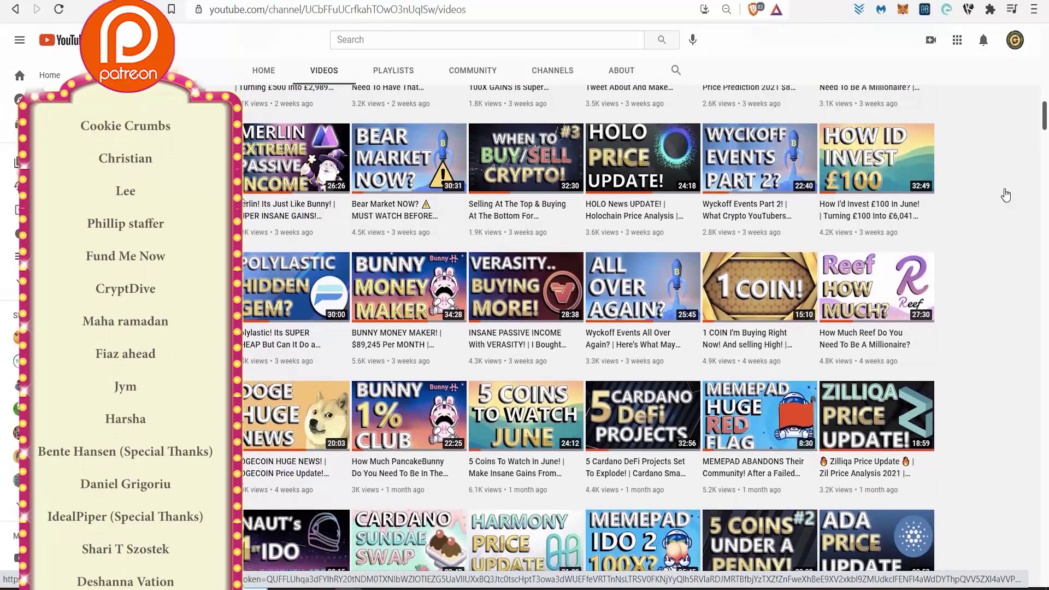
{"action": "scroll", "coordinate": [1033, 97], "scroll_direction": "down", "scroll_amount": 1}
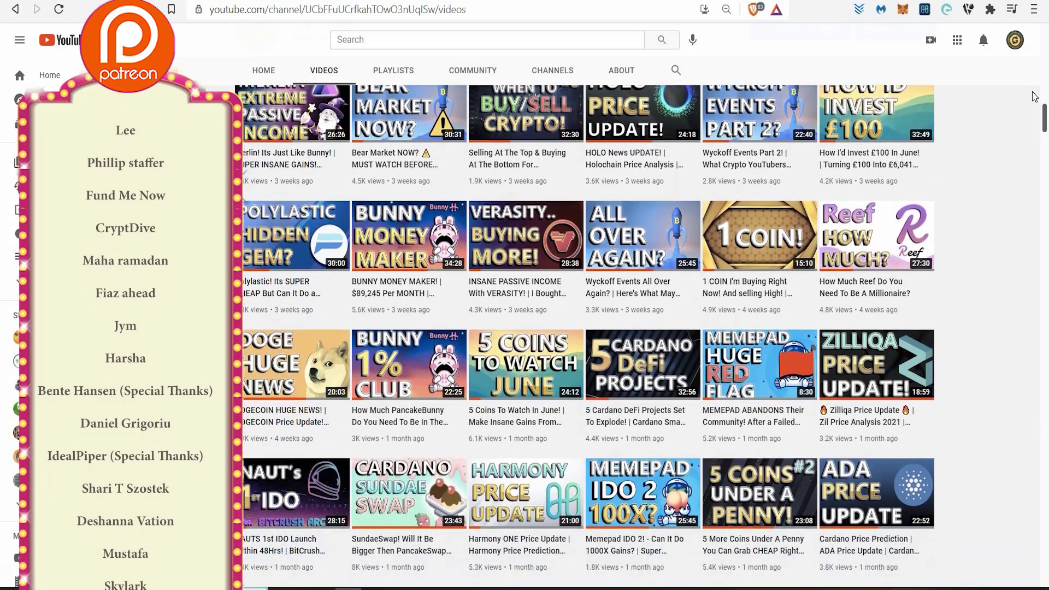
{"action": "scroll", "coordinate": [1033, 96], "scroll_direction": "down", "scroll_amount": 1}
{"action": "scroll", "coordinate": [1033, 97], "scroll_direction": "down", "scroll_amount": 1}
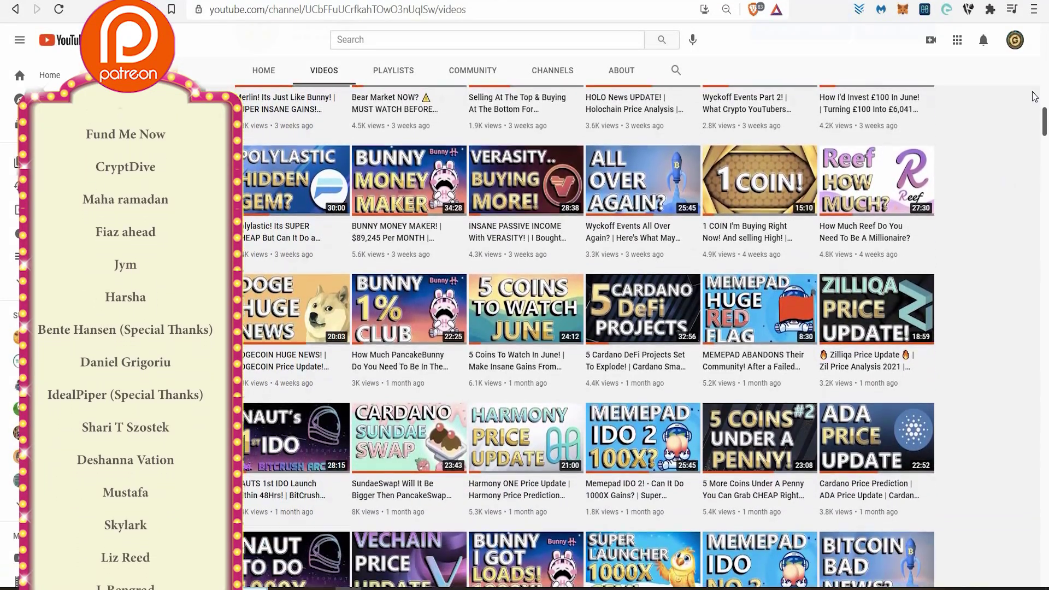
{"action": "scroll", "coordinate": [1034, 97], "scroll_direction": "down", "scroll_amount": 1}
{"action": "scroll", "coordinate": [1034, 97], "scroll_direction": "down", "scroll_amount": 1}
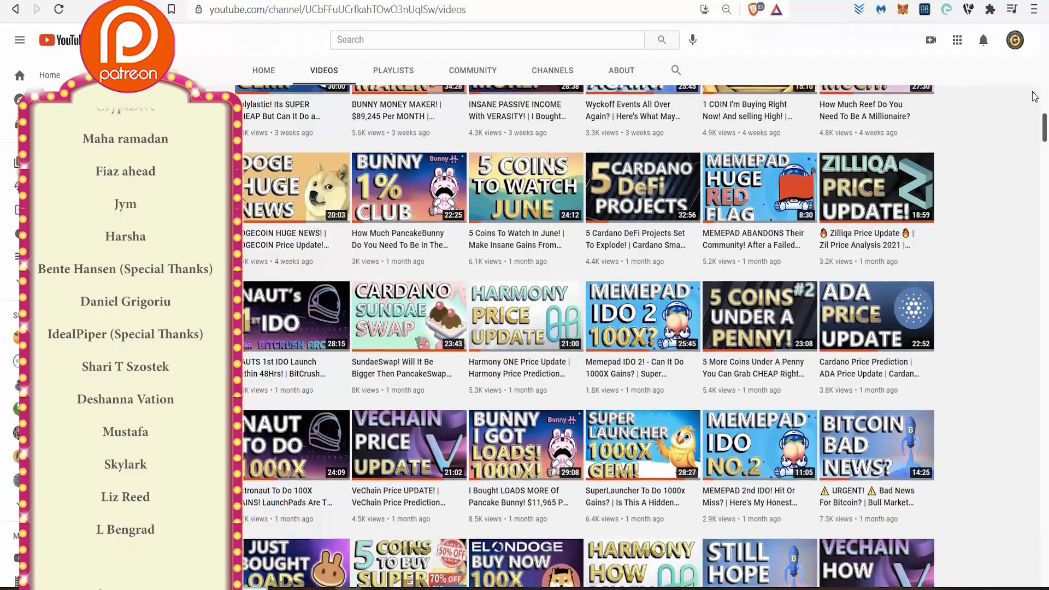
{"action": "scroll", "coordinate": [1034, 97], "scroll_direction": "down", "scroll_amount": 1}
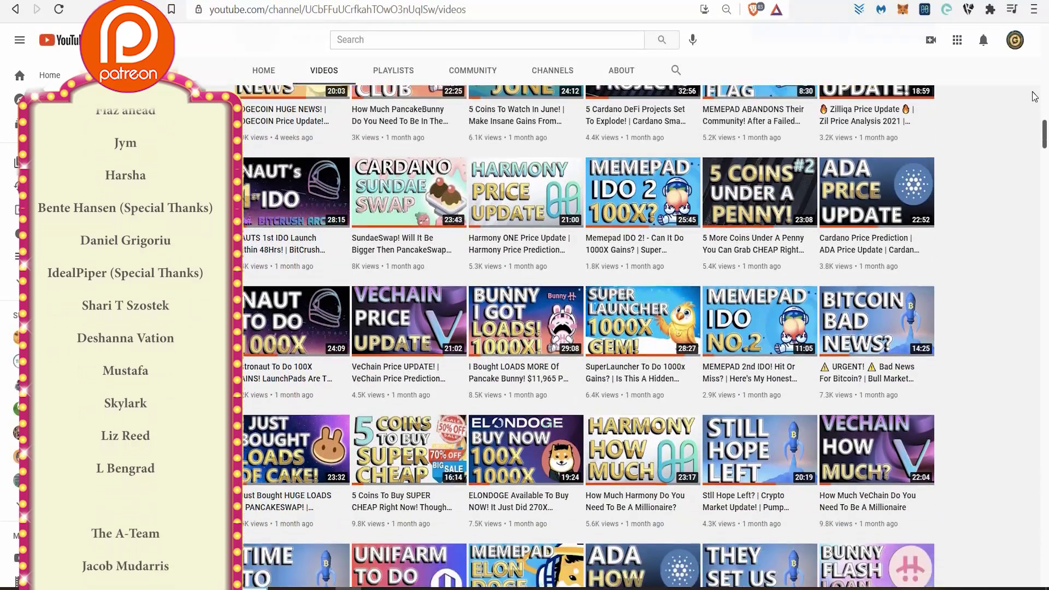
{"action": "scroll", "coordinate": [1034, 97], "scroll_direction": "down", "scroll_amount": 1}
{"action": "scroll", "coordinate": [1033, 97], "scroll_direction": "down", "scroll_amount": 1}
{"action": "scroll", "coordinate": [1033, 97], "scroll_direction": "down", "scroll_amount": 1}
{"action": "scroll", "coordinate": [1033, 97], "scroll_direction": "down", "scroll_amount": 2}
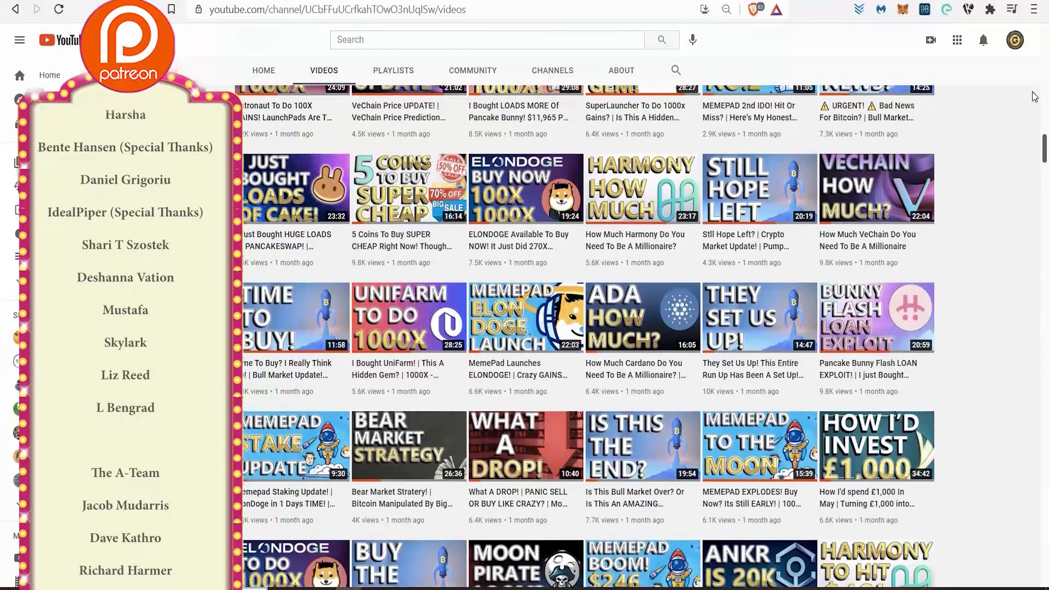
{"action": "scroll", "coordinate": [1033, 96], "scroll_direction": "down", "scroll_amount": 1}
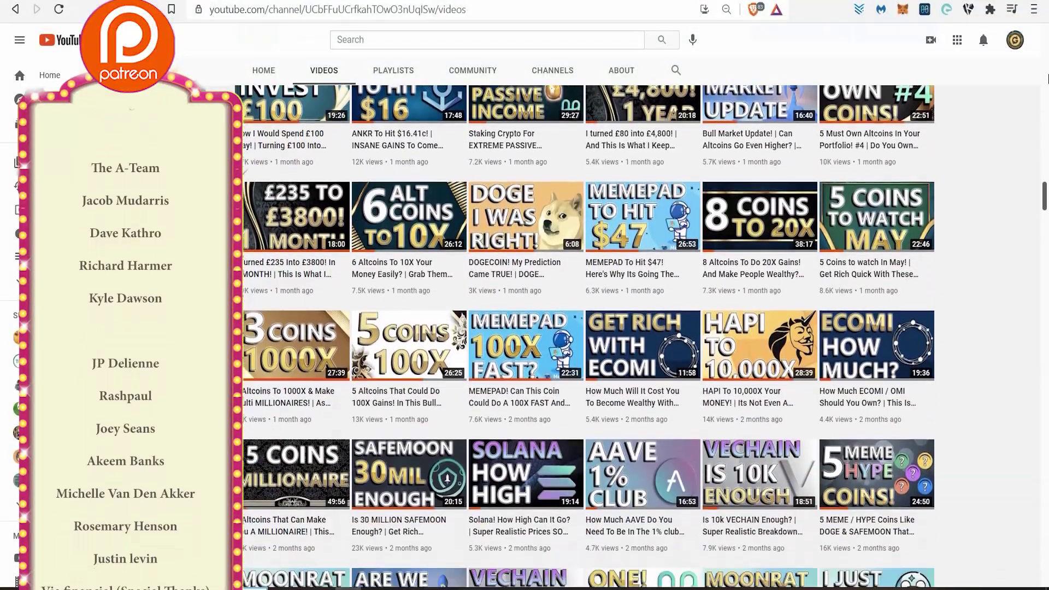
{"action": "scroll", "coordinate": [590, 328], "scroll_direction": "down", "scroll_amount": 2}
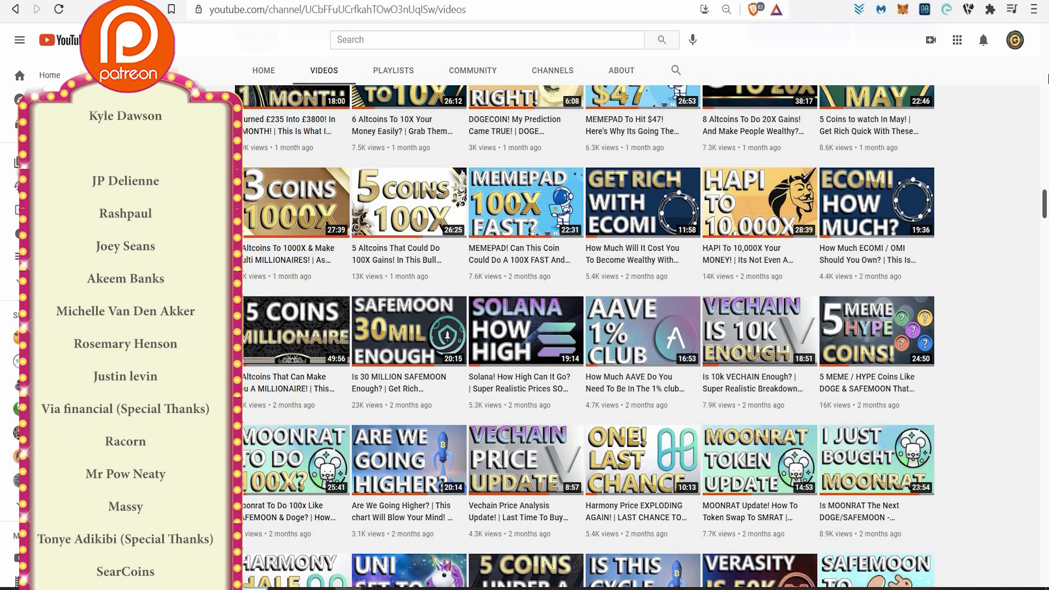
{"action": "scroll", "coordinate": [590, 328], "scroll_direction": "down", "scroll_amount": 1}
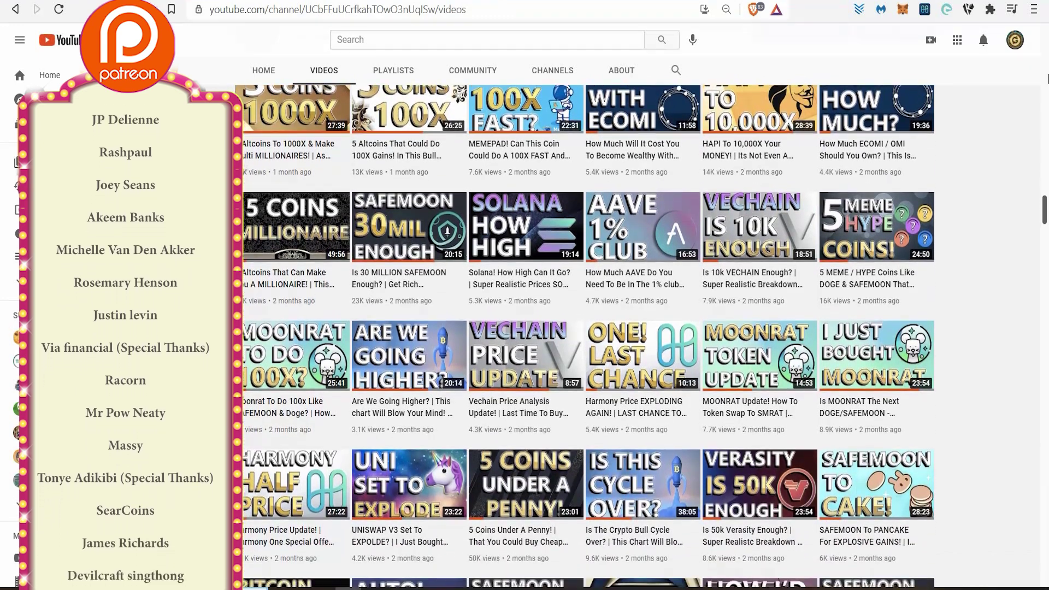
{"action": "scroll", "coordinate": [590, 328], "scroll_direction": "down", "scroll_amount": 2}
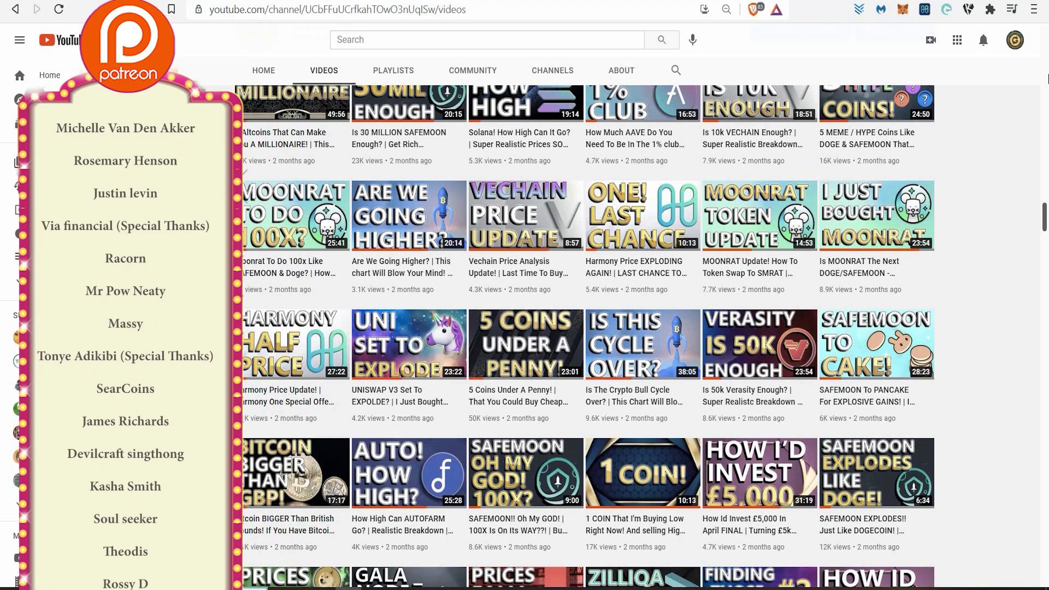
{"action": "scroll", "coordinate": [590, 329], "scroll_direction": "down", "scroll_amount": 2}
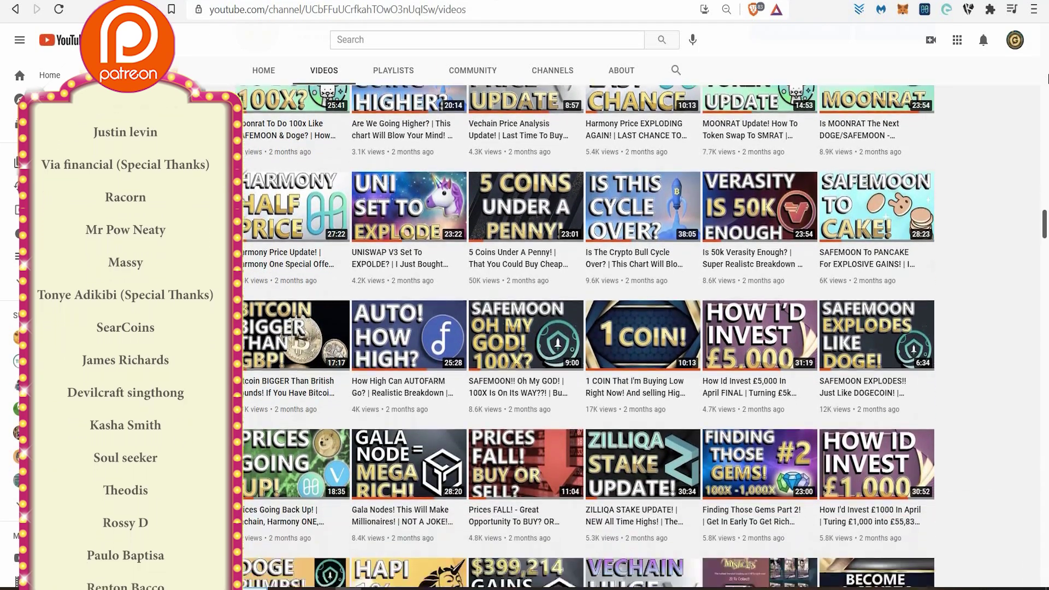
{"action": "scroll", "coordinate": [590, 327], "scroll_direction": "down", "scroll_amount": 1}
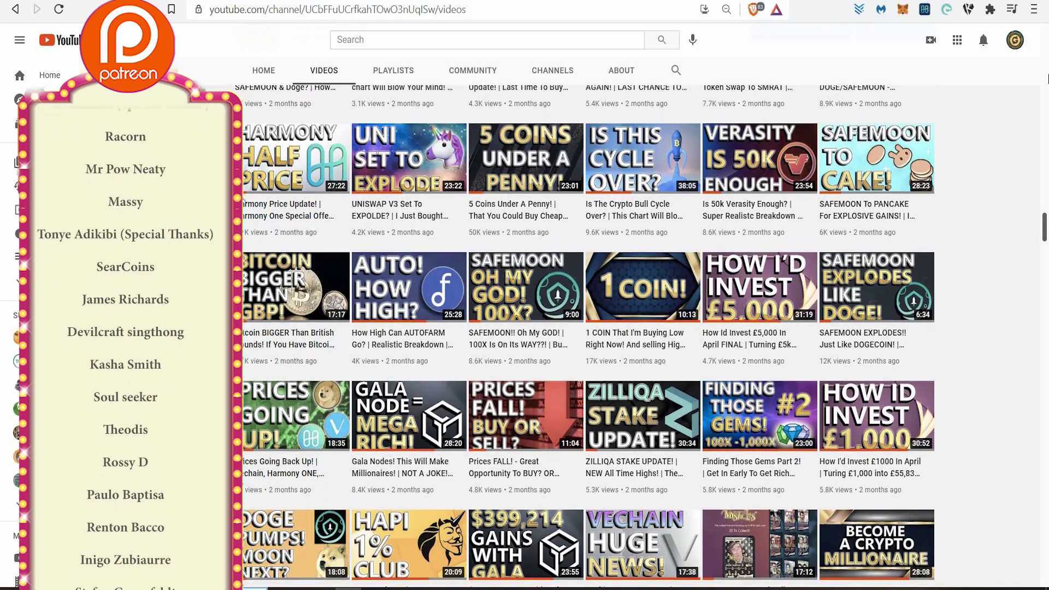
{"action": "scroll", "coordinate": [590, 328], "scroll_direction": "down", "scroll_amount": 1}
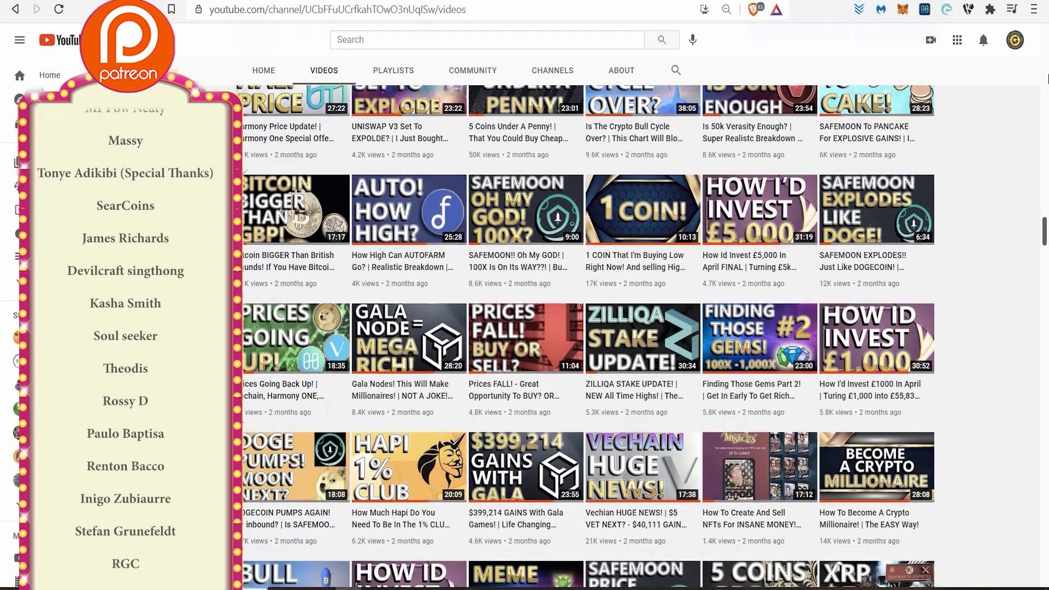
{"action": "scroll", "coordinate": [590, 328], "scroll_direction": "down", "scroll_amount": 1}
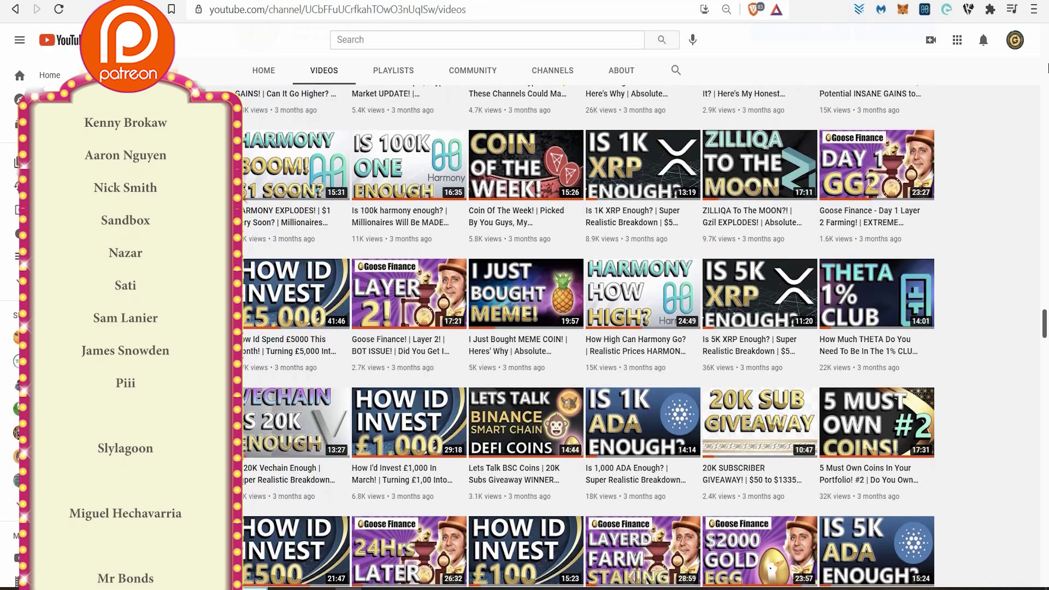
{"action": "scroll", "coordinate": [624, 328], "scroll_direction": "down", "scroll_amount": 1}
{"action": "scroll", "coordinate": [623, 328], "scroll_direction": "down", "scroll_amount": 2}
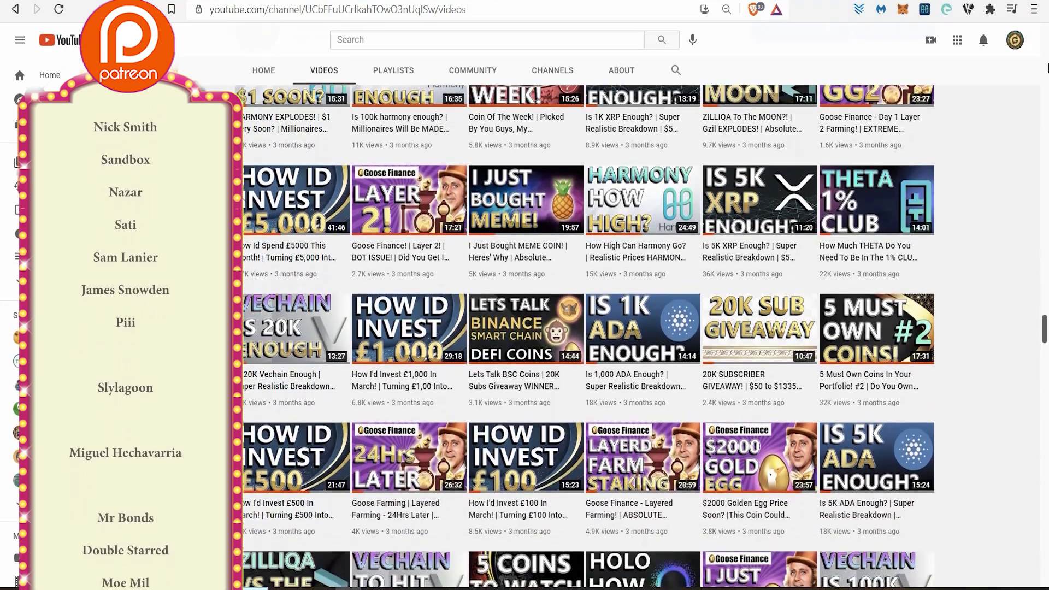
{"action": "scroll", "coordinate": [623, 328], "scroll_direction": "down", "scroll_amount": 2}
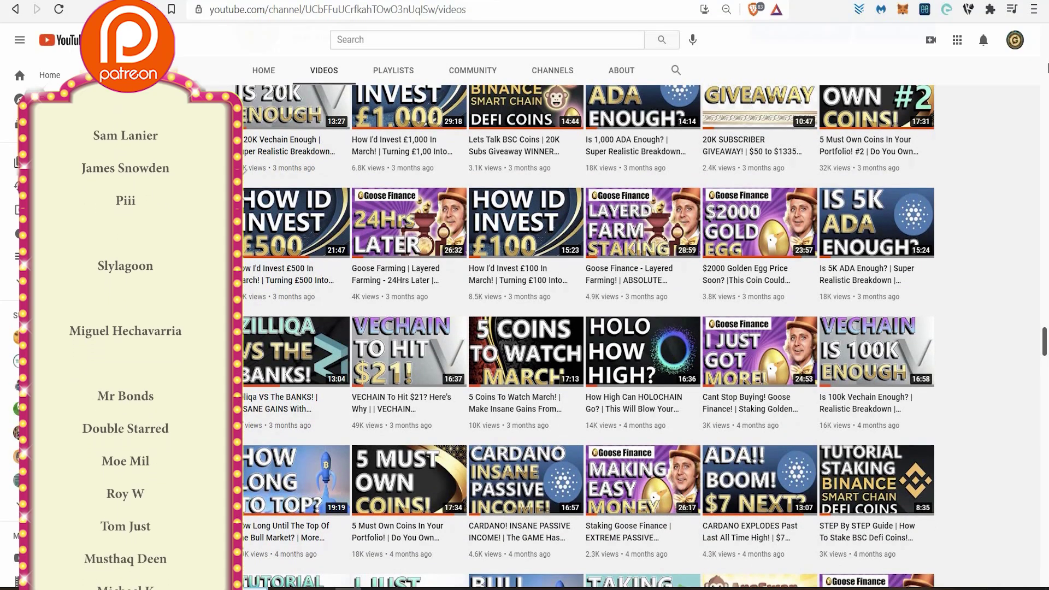
{"action": "scroll", "coordinate": [624, 328], "scroll_direction": "down", "scroll_amount": 1}
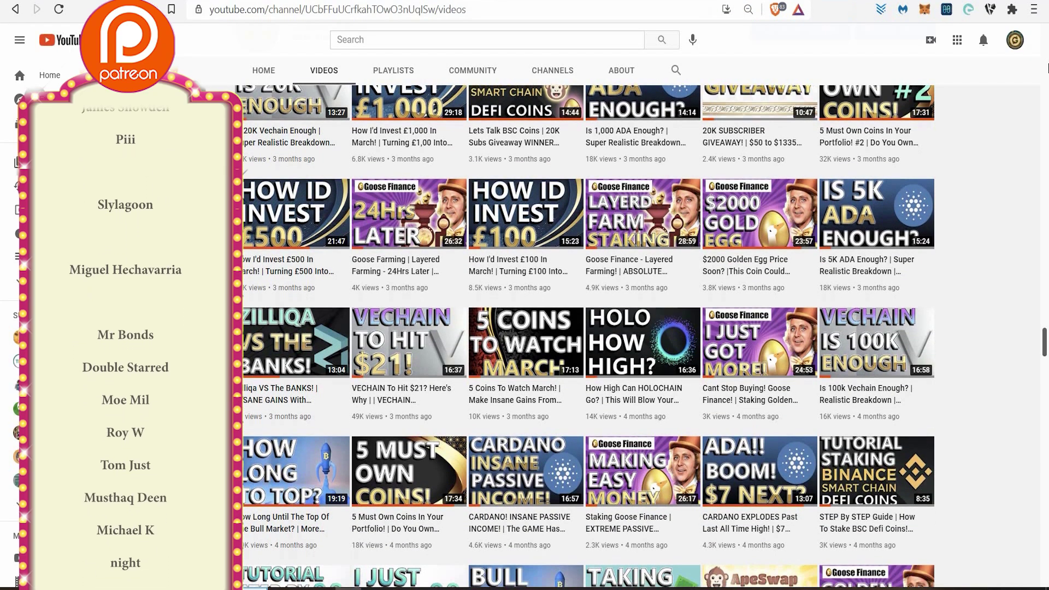
{"action": "scroll", "coordinate": [623, 328], "scroll_direction": "down", "scroll_amount": 1}
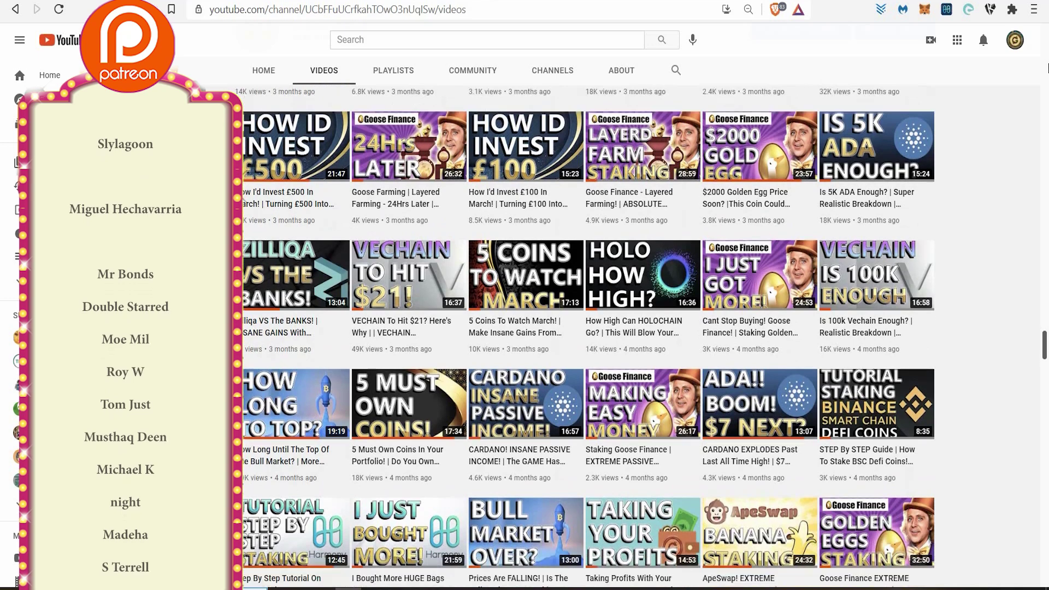
{"action": "scroll", "coordinate": [624, 327], "scroll_direction": "down", "scroll_amount": 2}
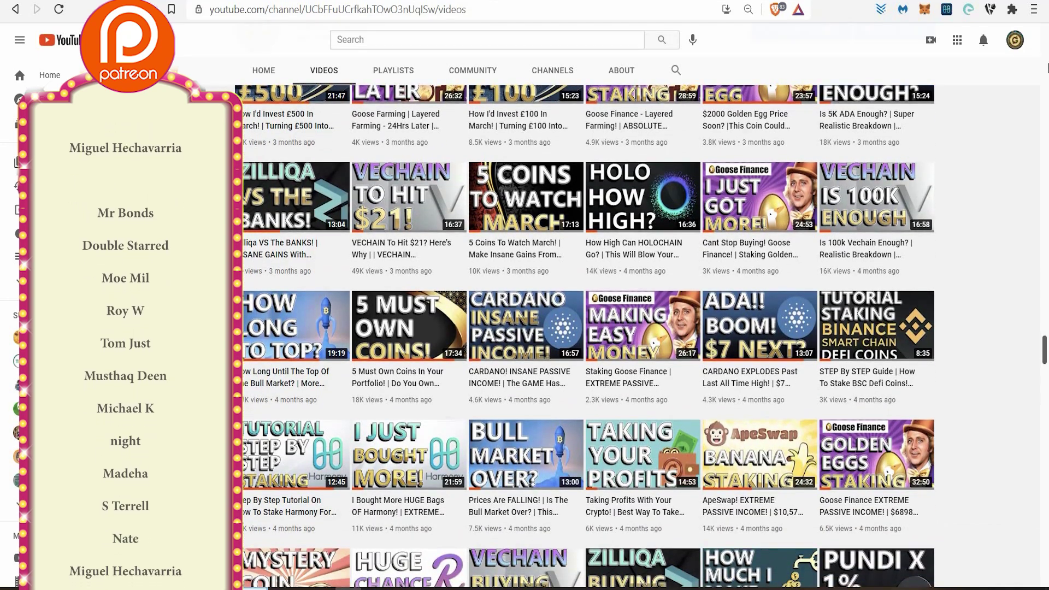
{"action": "scroll", "coordinate": [623, 327], "scroll_direction": "down", "scroll_amount": 1}
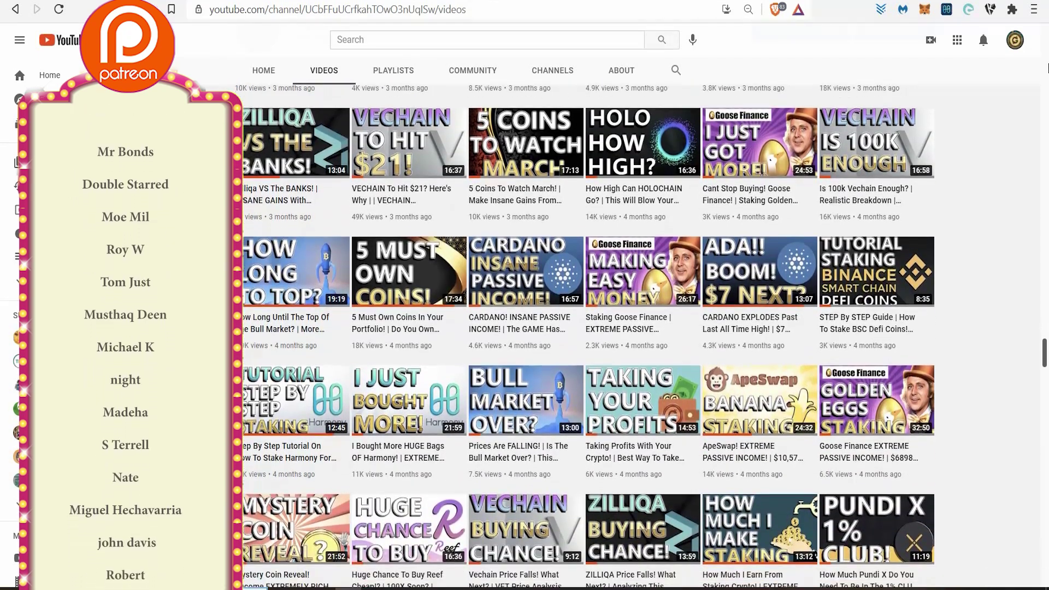
{"action": "scroll", "coordinate": [624, 328], "scroll_direction": "down", "scroll_amount": 2}
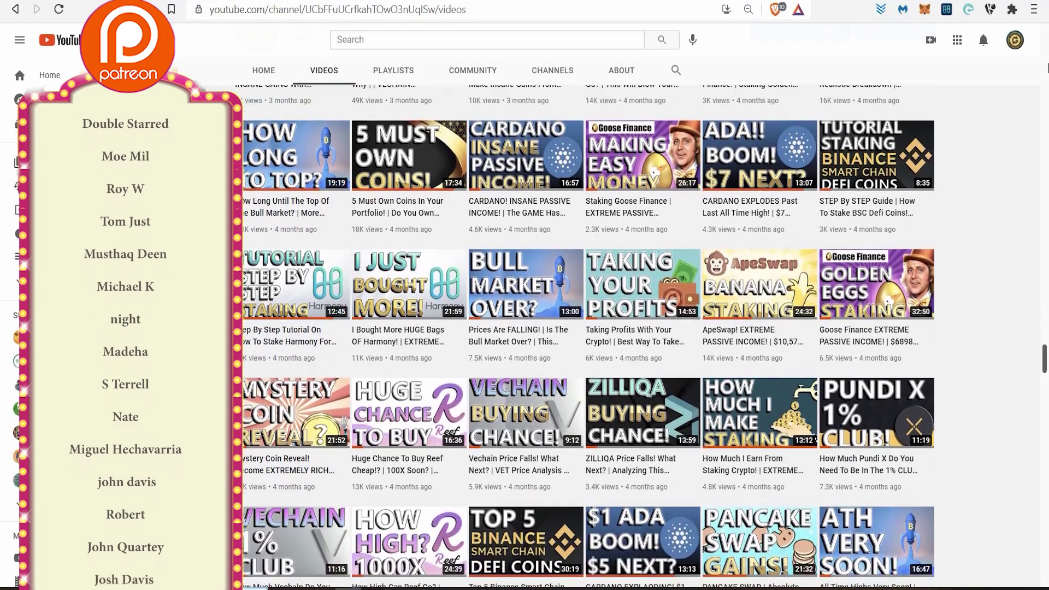
{"action": "scroll", "coordinate": [623, 329], "scroll_direction": "down", "scroll_amount": 2}
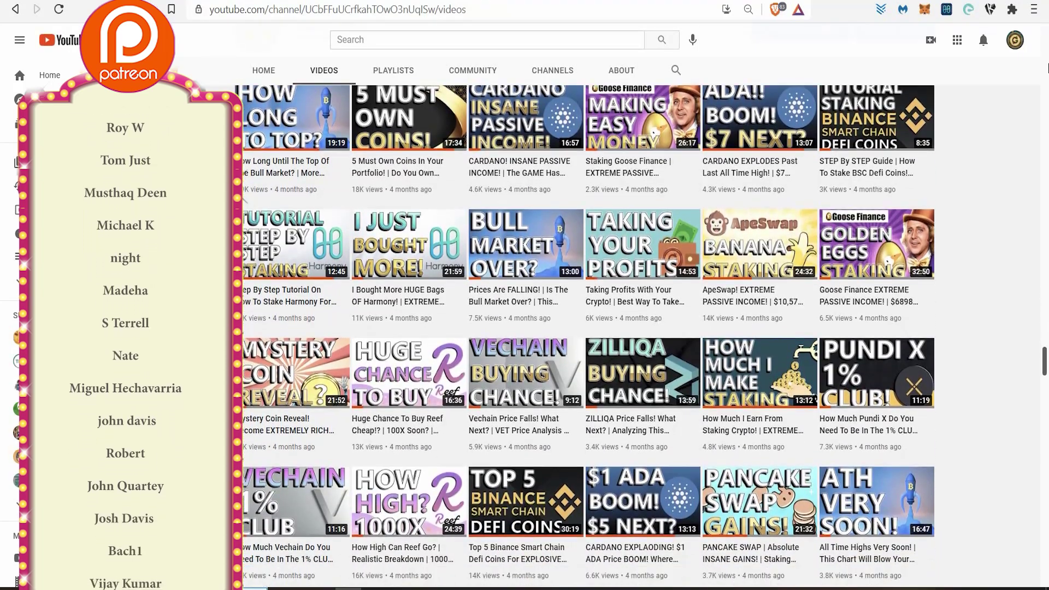
{"action": "scroll", "coordinate": [623, 328], "scroll_direction": "down", "scroll_amount": 2}
{"action": "scroll", "coordinate": [623, 328], "scroll_direction": "down", "scroll_amount": 2}
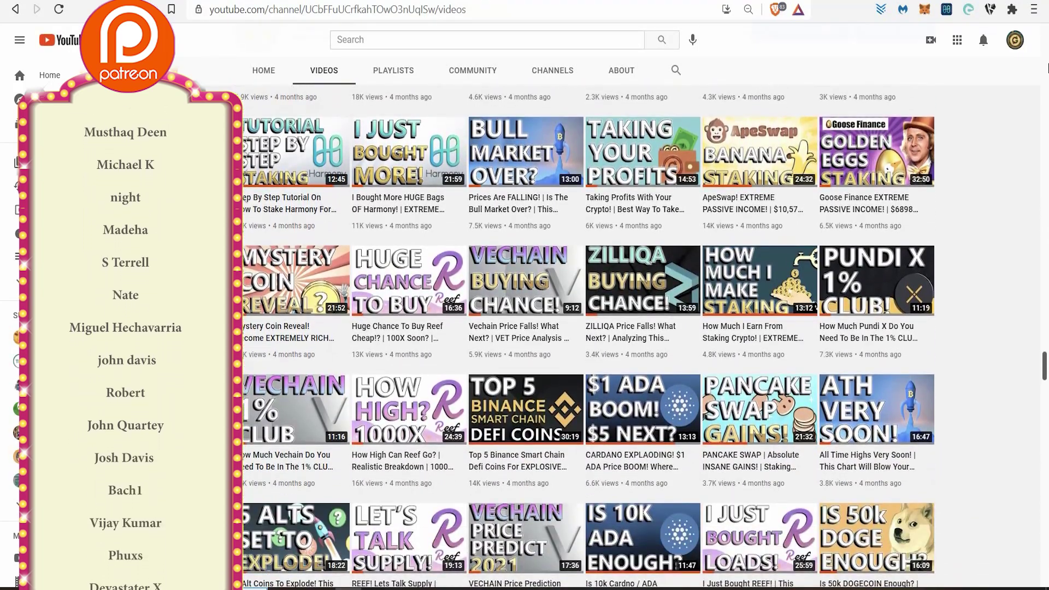
{"action": "scroll", "coordinate": [623, 328], "scroll_direction": "down", "scroll_amount": 2}
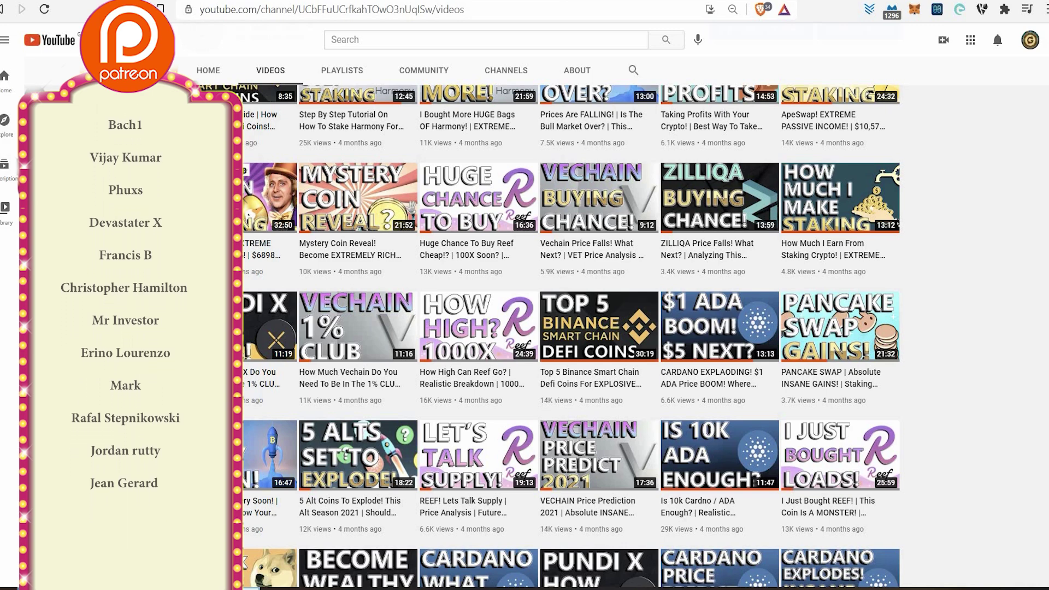
Zoom out the Crypto Gains Videos page so the upload grid reflows.
{"action": "key", "text": "ctrl+minus"}
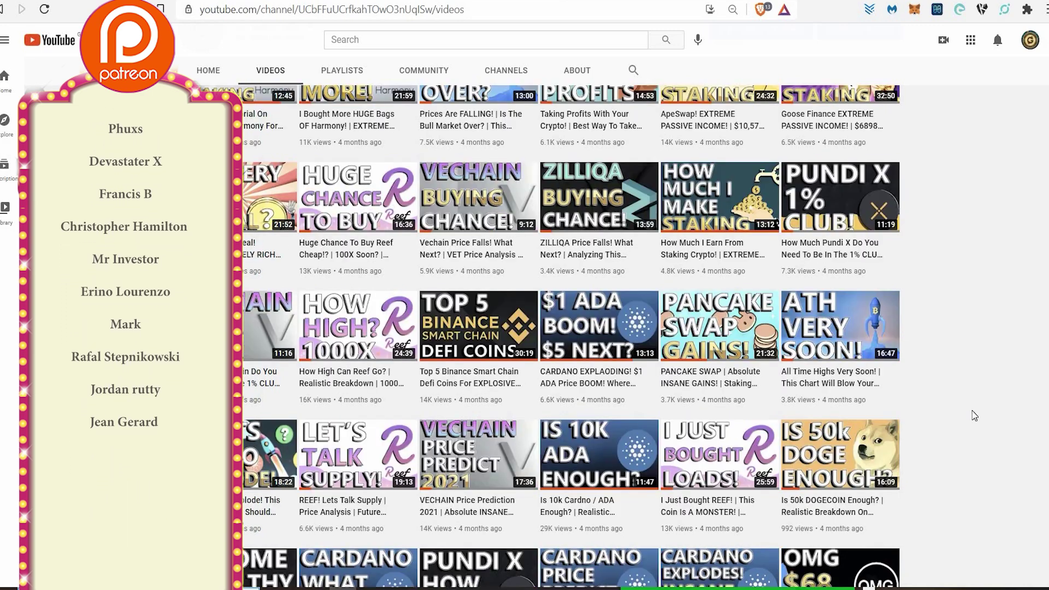
{"action": "scroll", "coordinate": [974, 418], "scroll_direction": "up", "scroll_amount": 3}
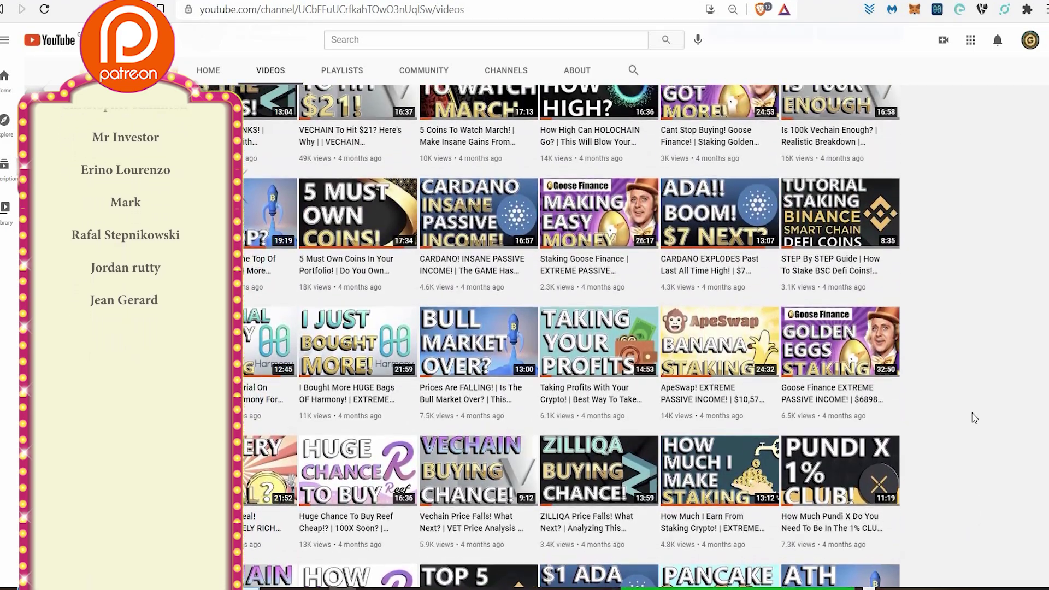
{"action": "scroll", "coordinate": [974, 418], "scroll_direction": "up", "scroll_amount": 1}
{"action": "scroll", "coordinate": [973, 418], "scroll_direction": "up", "scroll_amount": 2}
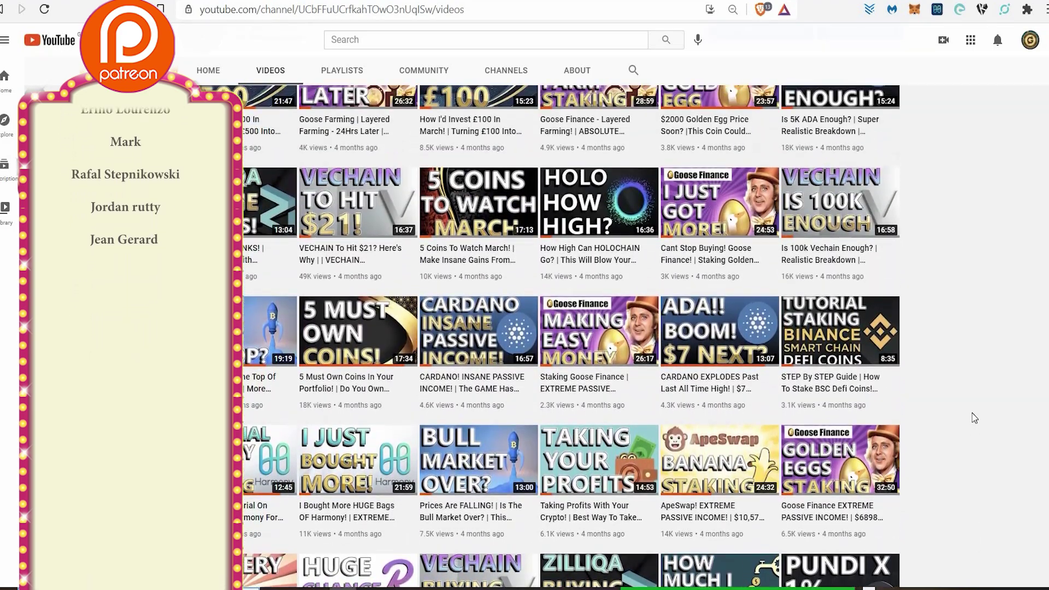
{"action": "scroll", "coordinate": [974, 418], "scroll_direction": "up", "scroll_amount": 2}
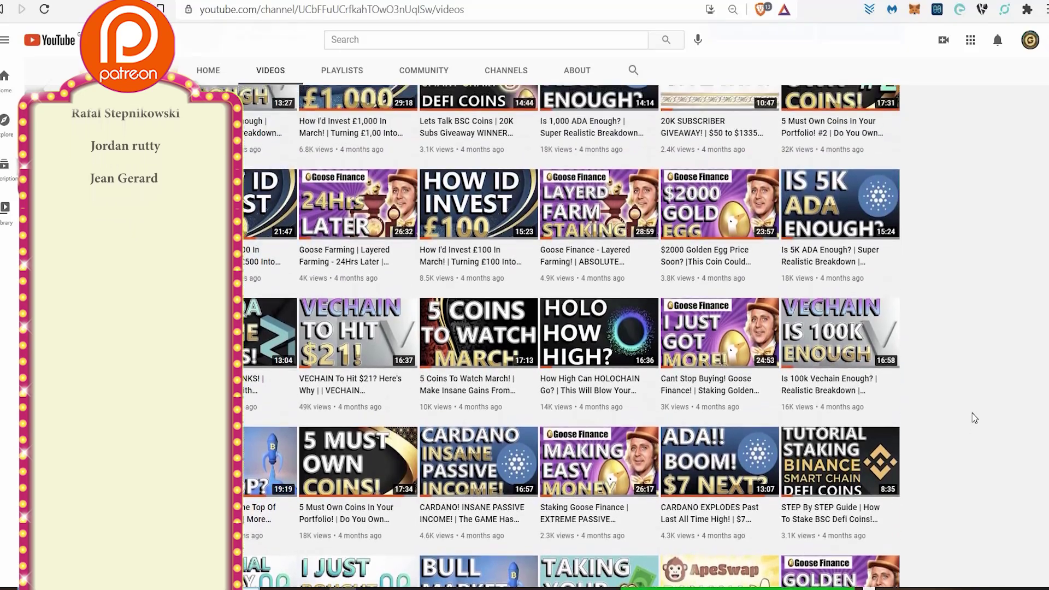
{"action": "scroll", "coordinate": [974, 419], "scroll_direction": "up", "scroll_amount": 1}
{"action": "scroll", "coordinate": [973, 419], "scroll_direction": "up", "scroll_amount": 2}
{"action": "scroll", "coordinate": [974, 418], "scroll_direction": "up", "scroll_amount": 2}
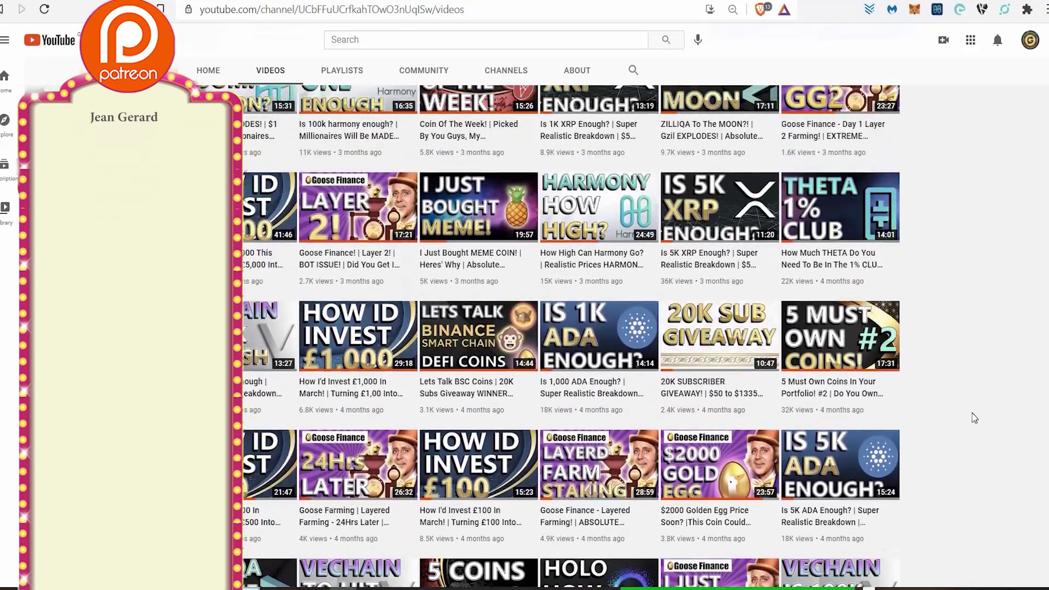
{"action": "scroll", "coordinate": [974, 419], "scroll_direction": "up", "scroll_amount": 1}
{"action": "scroll", "coordinate": [974, 418], "scroll_direction": "up", "scroll_amount": 1}
{"action": "scroll", "coordinate": [973, 418], "scroll_direction": "up", "scroll_amount": 2}
{"action": "scroll", "coordinate": [974, 418], "scroll_direction": "up", "scroll_amount": 1}
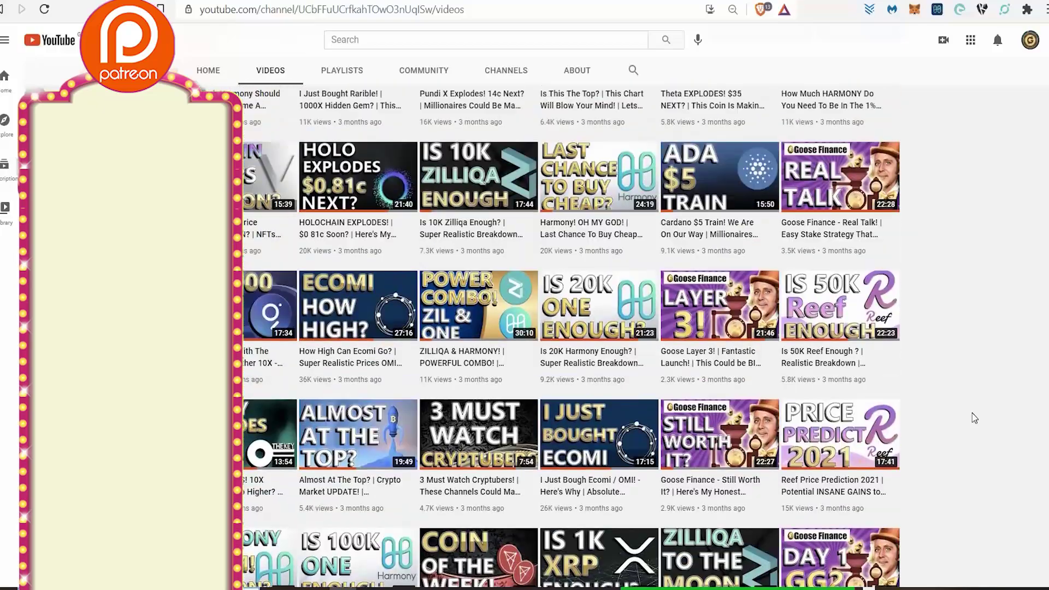
{"action": "scroll", "coordinate": [974, 418], "scroll_direction": "up", "scroll_amount": 1}
{"action": "scroll", "coordinate": [974, 418], "scroll_direction": "up", "scroll_amount": 1}
{"action": "scroll", "coordinate": [974, 418], "scroll_direction": "up", "scroll_amount": 1}
{"action": "scroll", "coordinate": [974, 419], "scroll_direction": "up", "scroll_amount": 2}
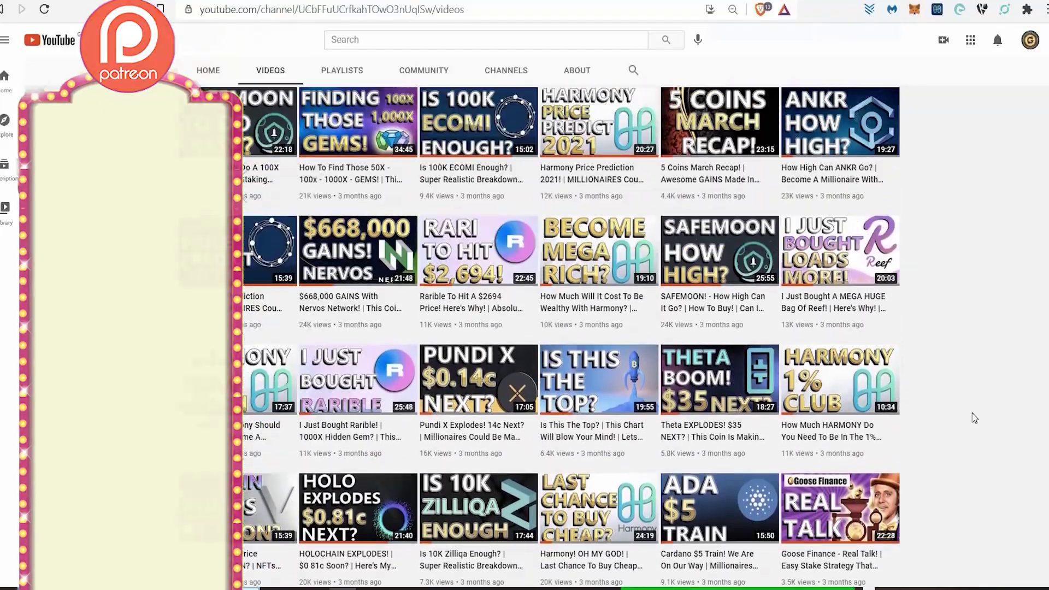
{"action": "scroll", "coordinate": [975, 418], "scroll_direction": "up", "scroll_amount": 1}
{"action": "scroll", "coordinate": [974, 418], "scroll_direction": "up", "scroll_amount": 1}
{"action": "scroll", "coordinate": [971, 419], "scroll_direction": "up", "scroll_amount": 1}
{"action": "scroll", "coordinate": [971, 418], "scroll_direction": "up", "scroll_amount": 3}
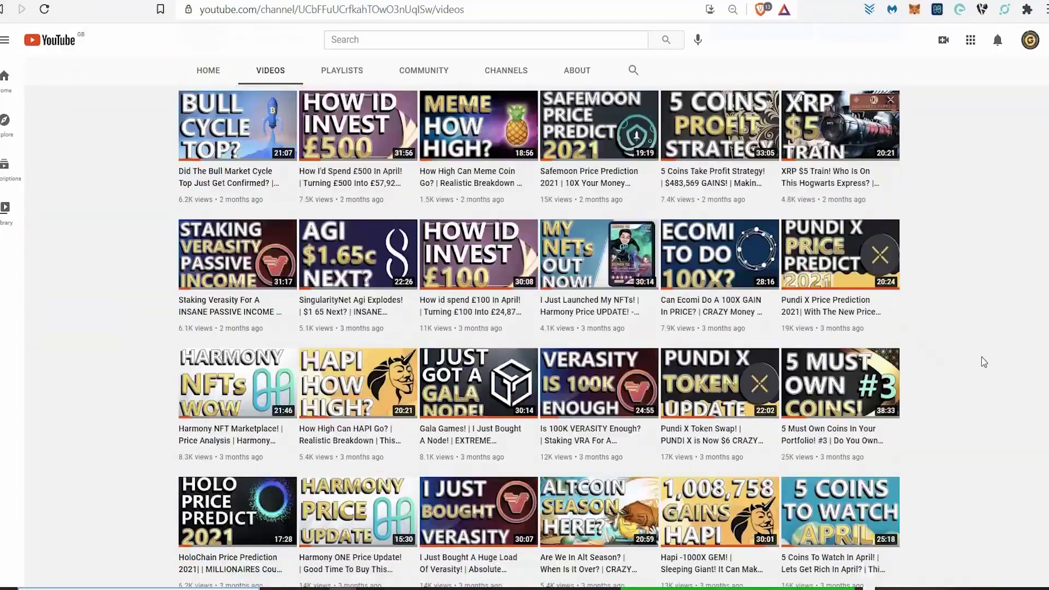
{"action": "scroll", "coordinate": [971, 418], "scroll_direction": "up", "scroll_amount": 3}
{"action": "scroll", "coordinate": [983, 362], "scroll_direction": "up", "scroll_amount": 2}
{"action": "scroll", "coordinate": [985, 362], "scroll_direction": "up", "scroll_amount": 3}
{"action": "scroll", "coordinate": [984, 361], "scroll_direction": "up", "scroll_amount": 3}
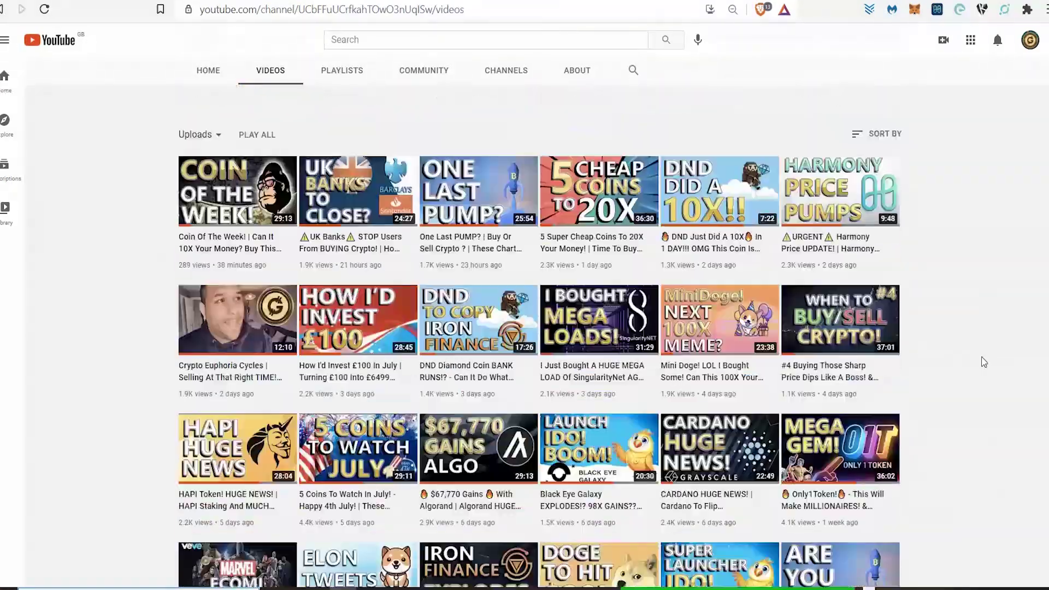
{"action": "scroll", "coordinate": [984, 361], "scroll_direction": "up", "scroll_amount": 3}
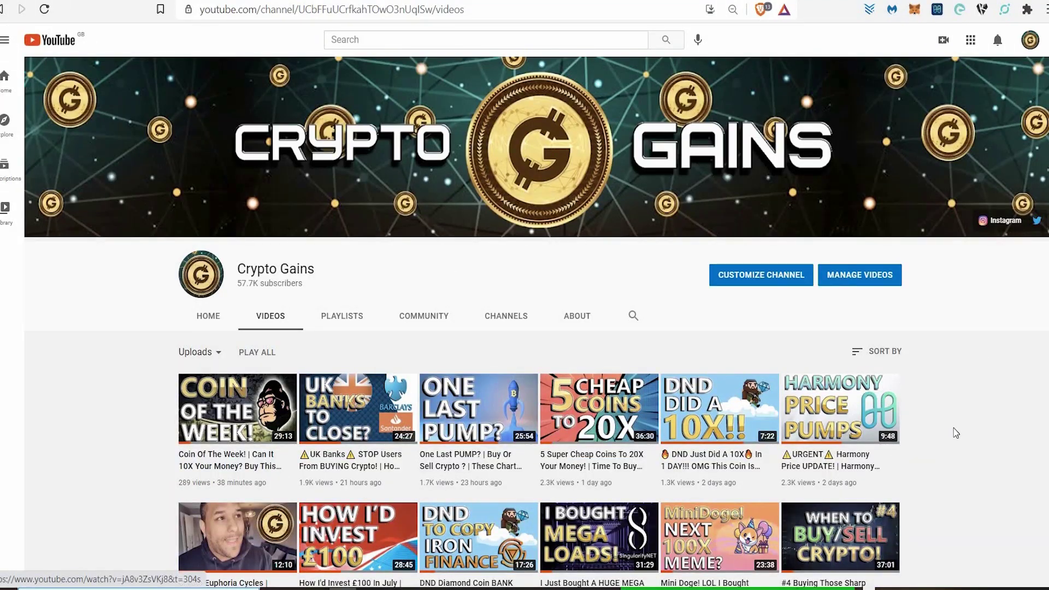